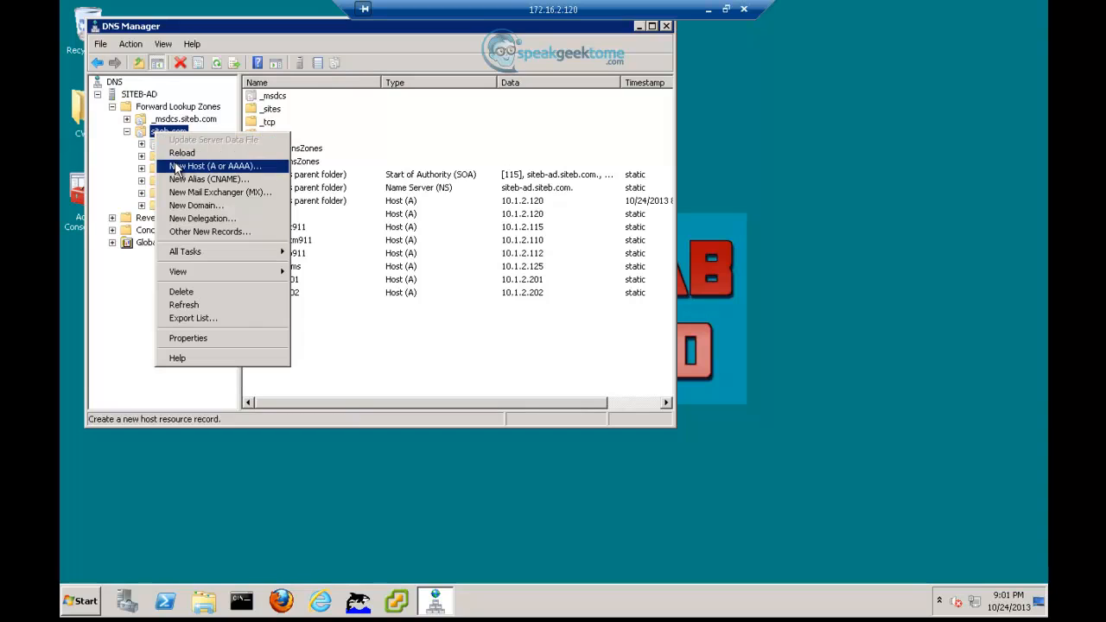
- Add host record CWMS01 at 10.1.2.140 with a PTR record to the siteb.com zone
left_click(176, 166)
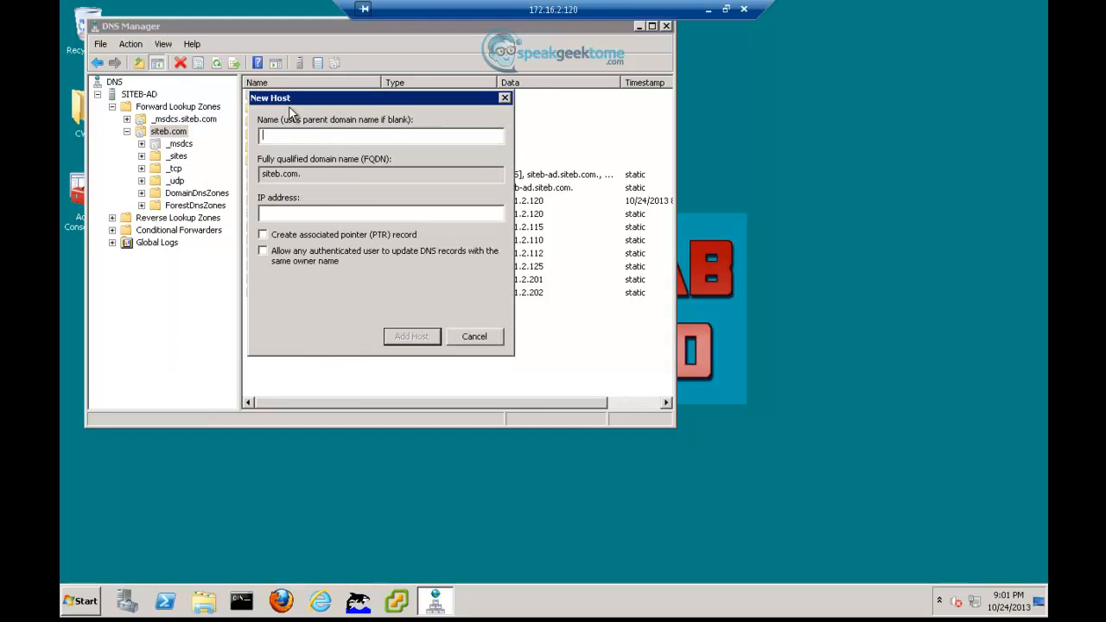
left_click_drag(298, 102, 502, 99)
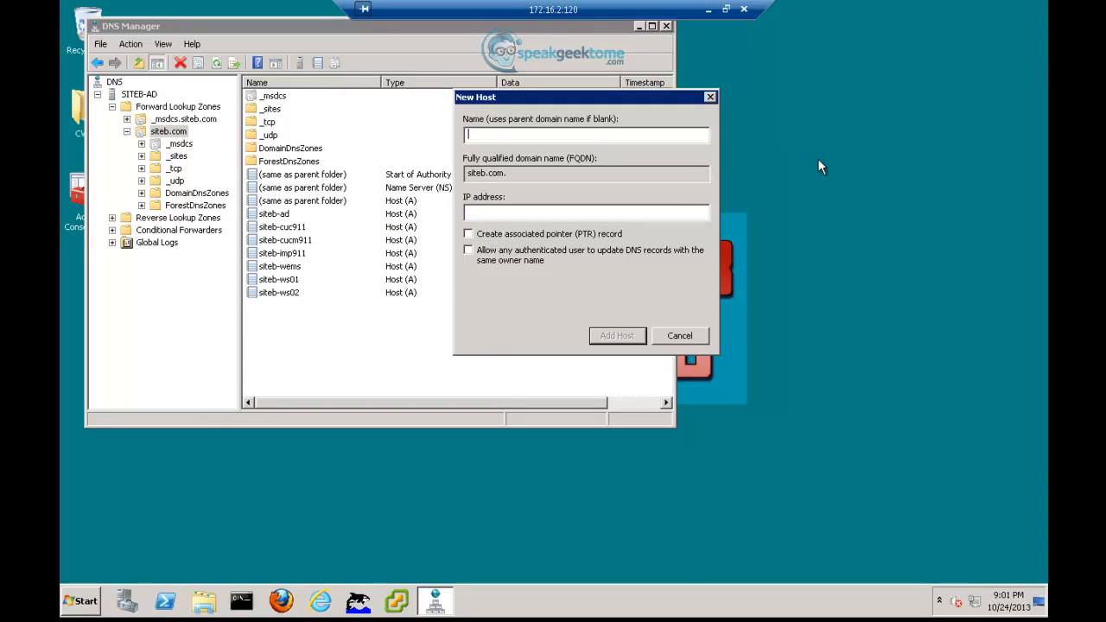
type("CWMS01")
key("Tab")
key("Tab")
type("10")
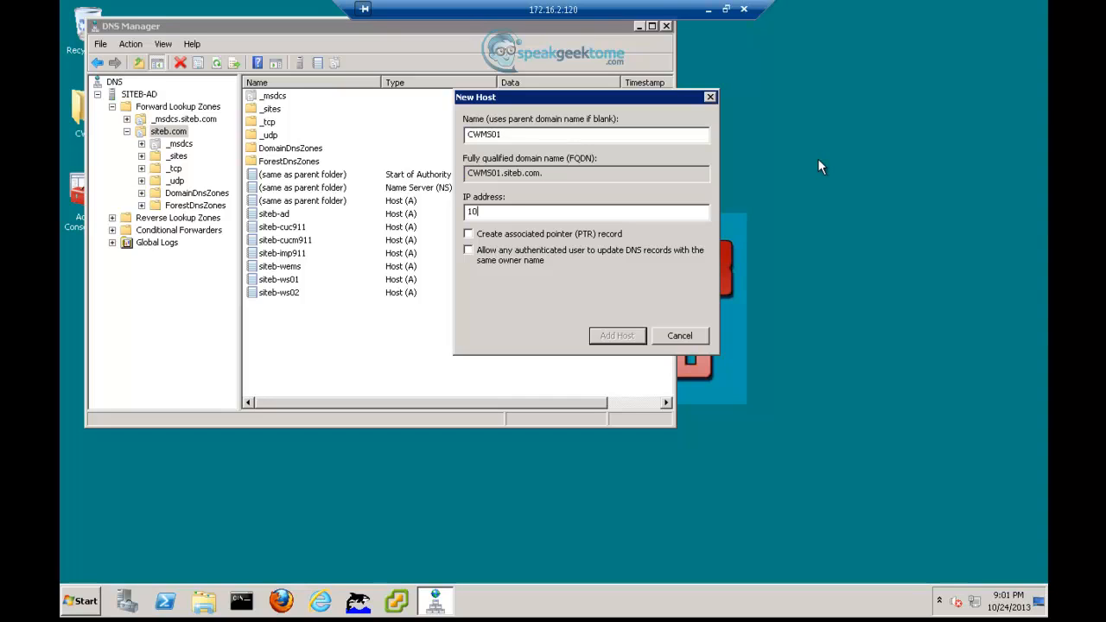
type(".1.2.140")
key("Tab")
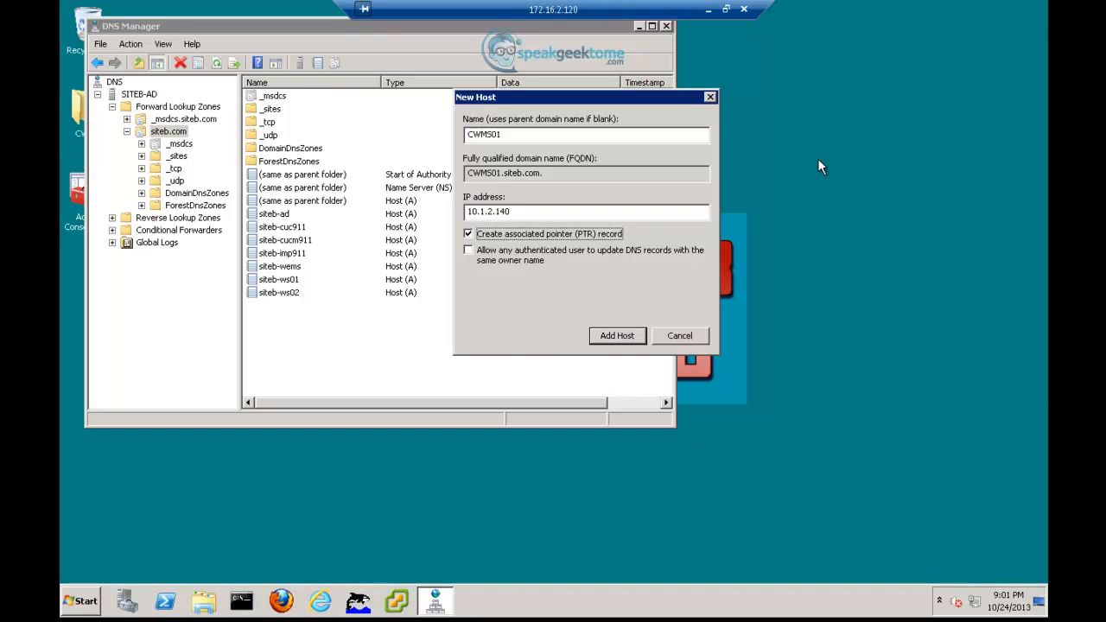
key("Return")
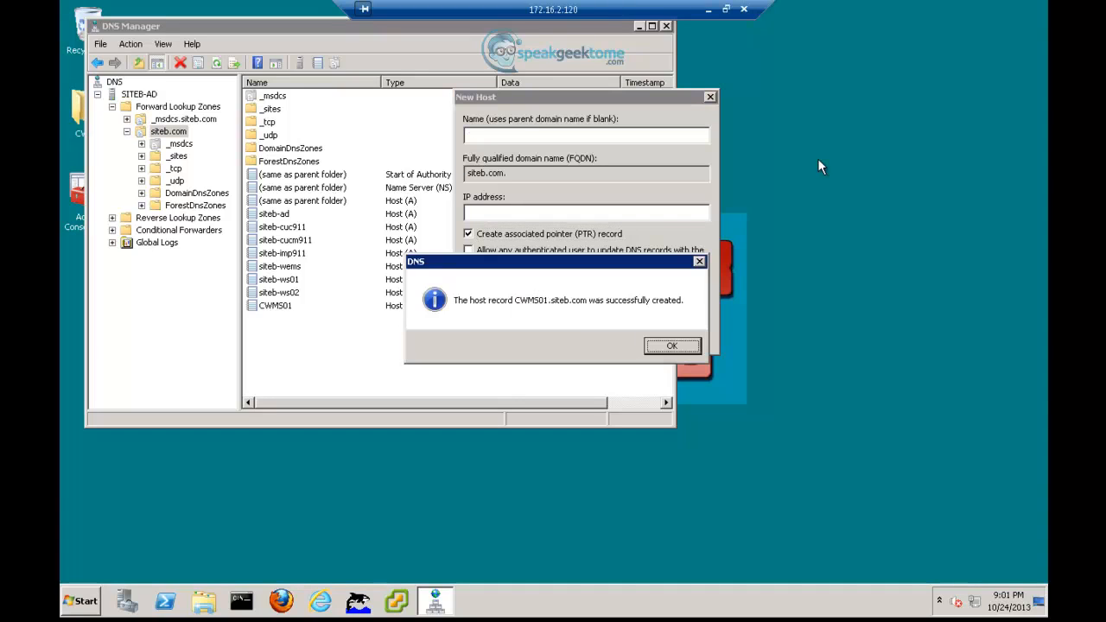
- Add host record CWMS02 at 10.1.2.141
key("Return")
type("CWMS02")
key("Tab")
key("Tab")
type("10.1.2.1")
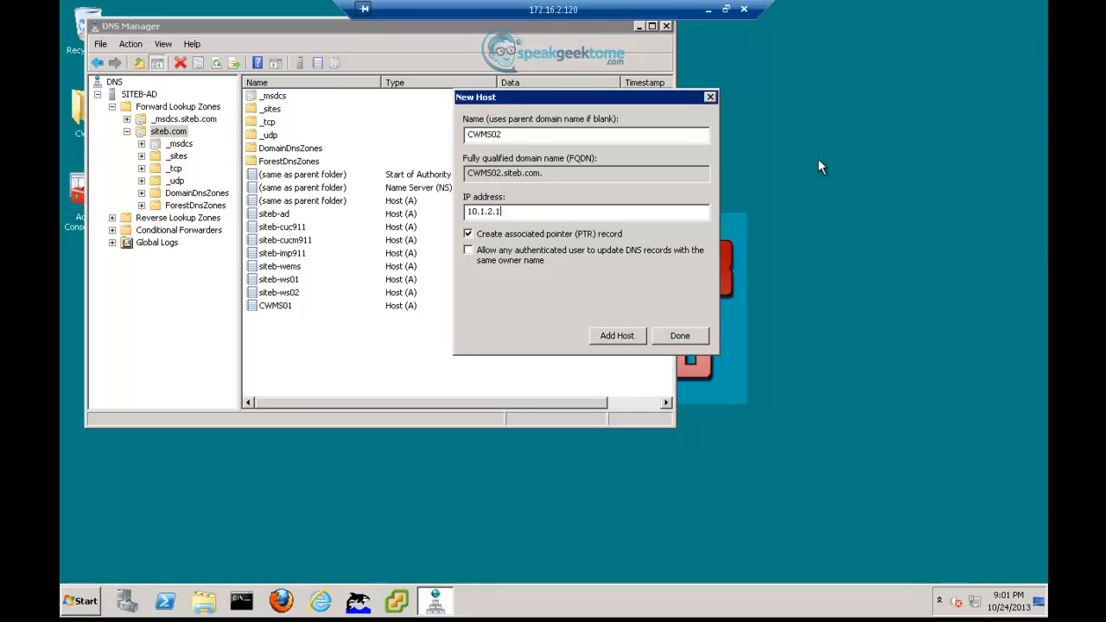
type("41")
key("Return")
key("Return")
- Add host records IRP01 (10.1.1.142) and IRP02 (10.1.1.143)
type("IRP01")
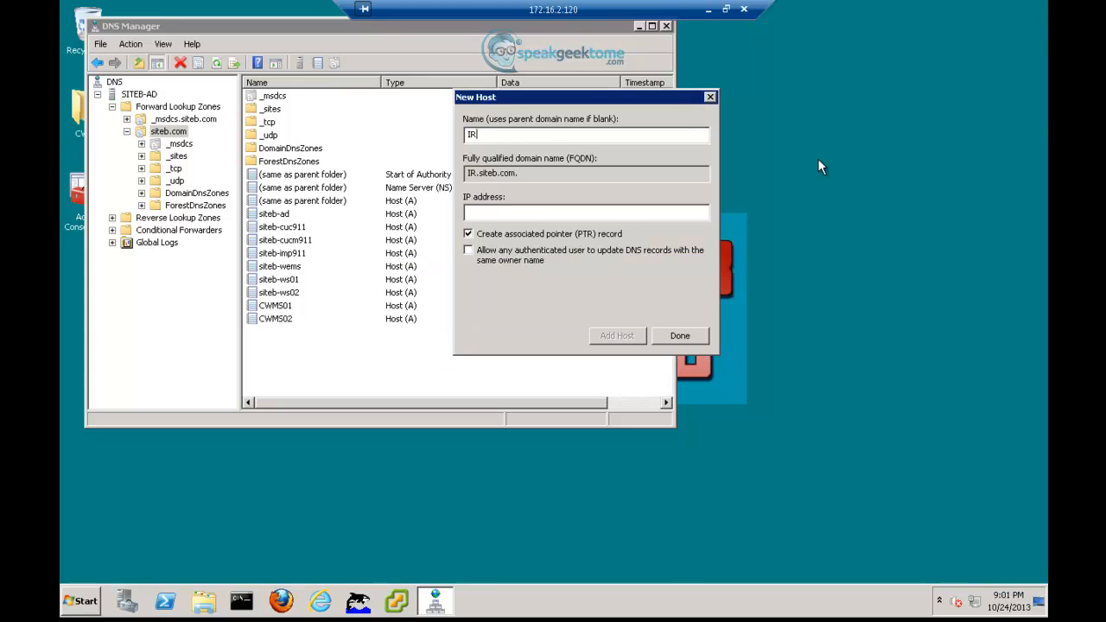
key("Tab")
key("Tab")
type("10.1.1.1")
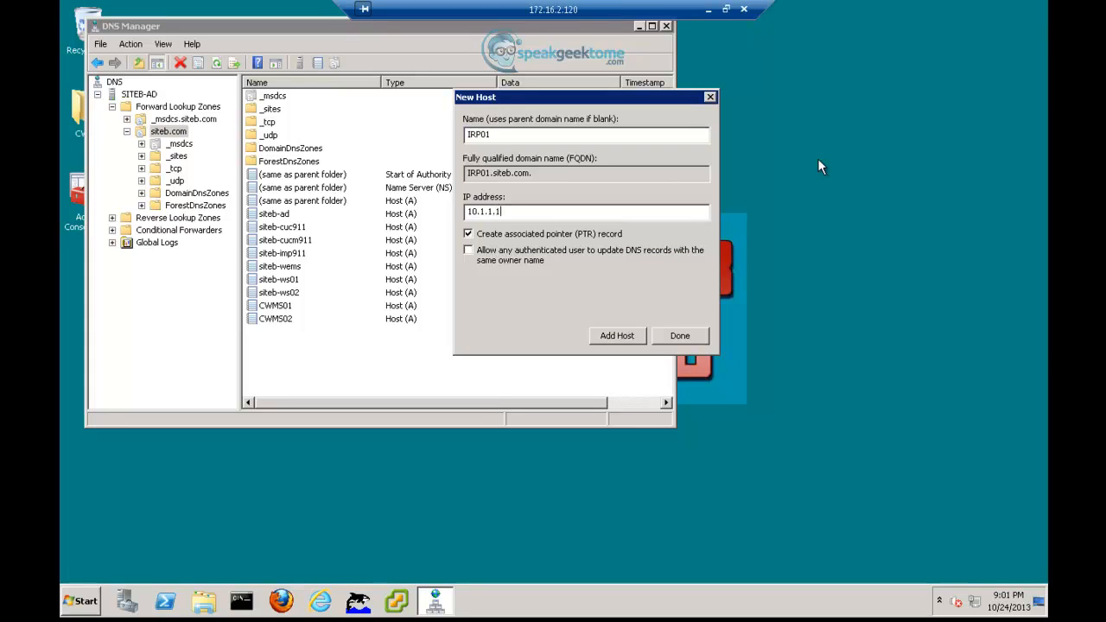
type("42")
key("Return")
key("Return")
type("IRP02")
key("Tab")
type("10.")
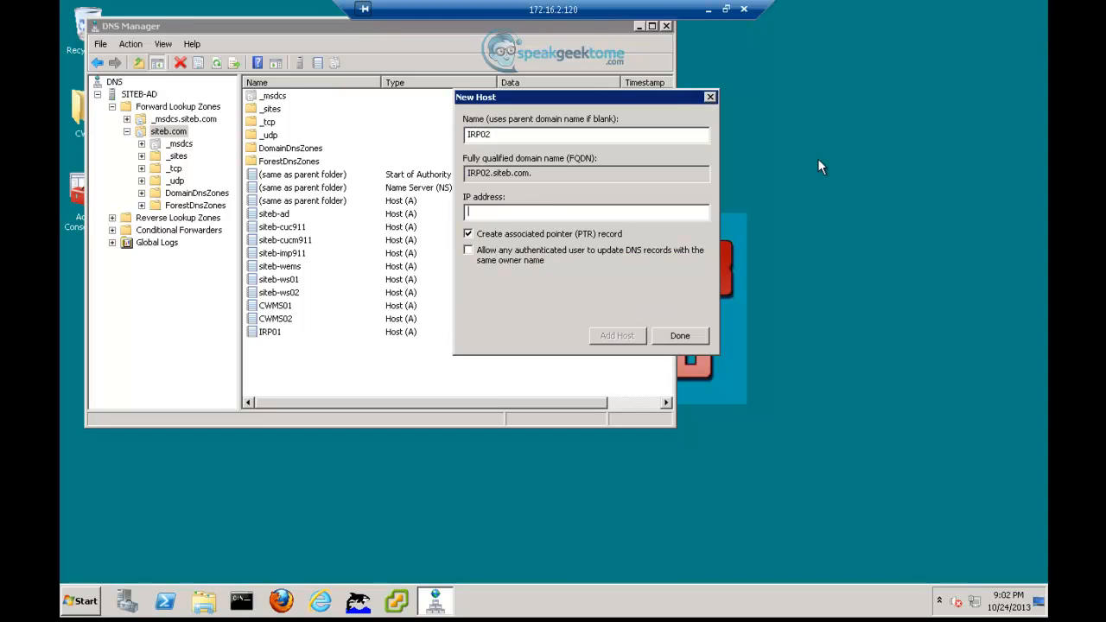
type("1.1.143")
key("Return")
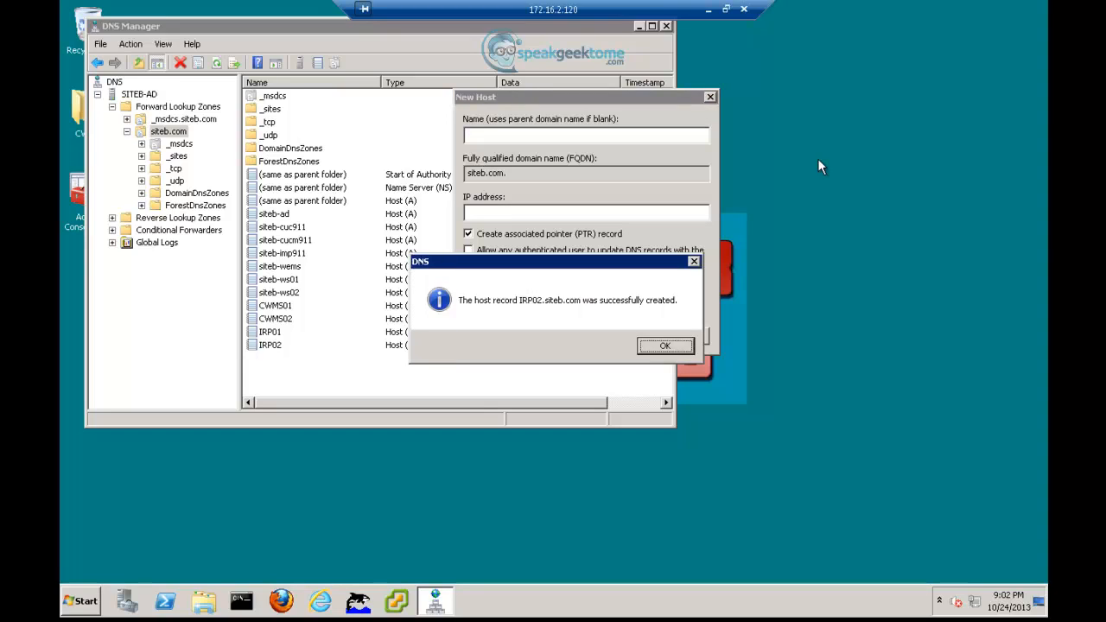
- Add host records meetingadmin (10.1.2.150) and meeting (10.1.1.139)
key("Return")
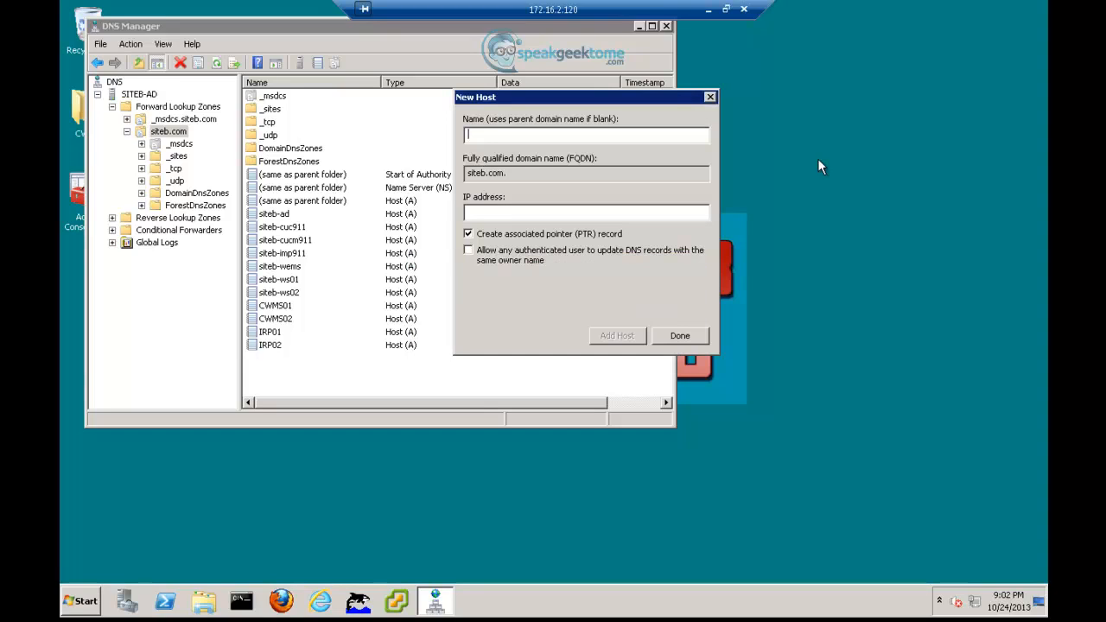
type("meetingadmin")
key("Tab")
key("Tab")
type("10")
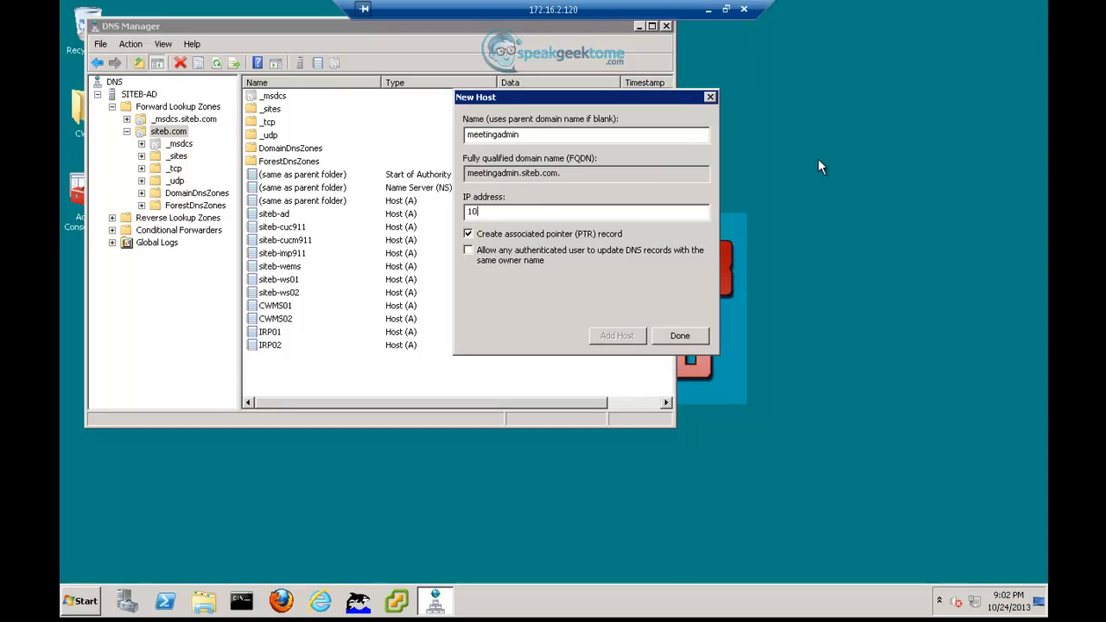
type(".1.2.150")
key("Return")
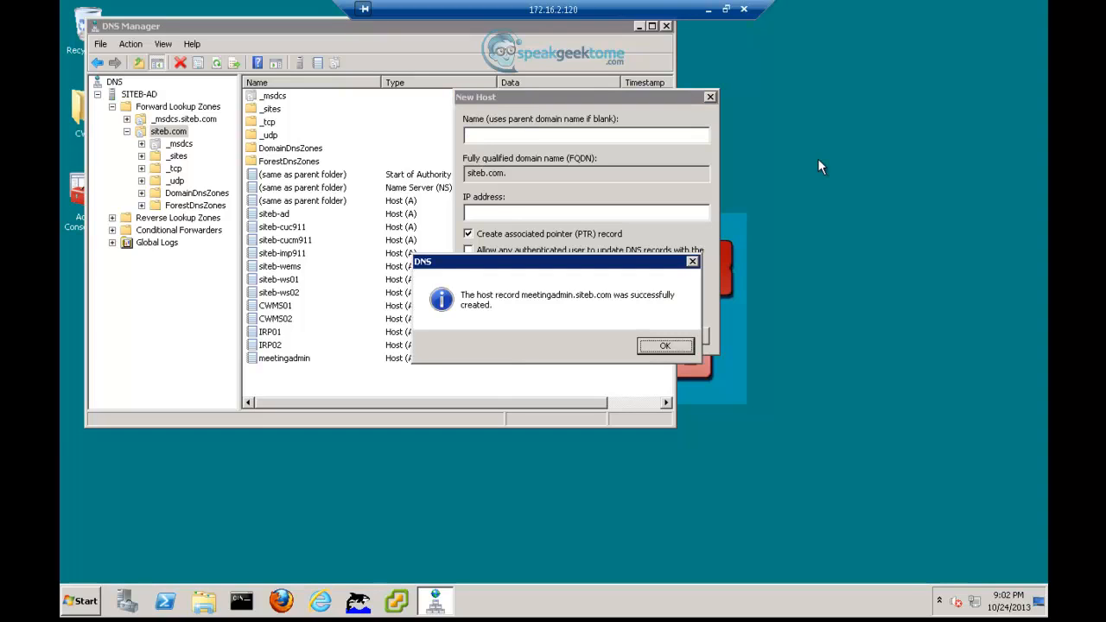
key("Return")
type("meeting")
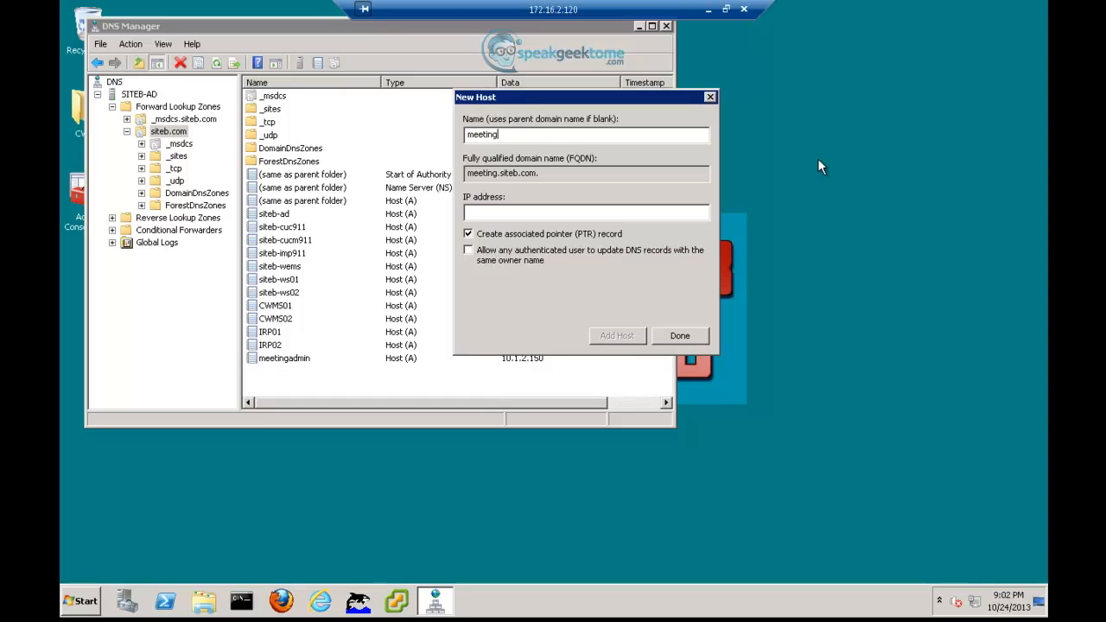
key("Tab")
type("10.1.1.139")
key("Return")
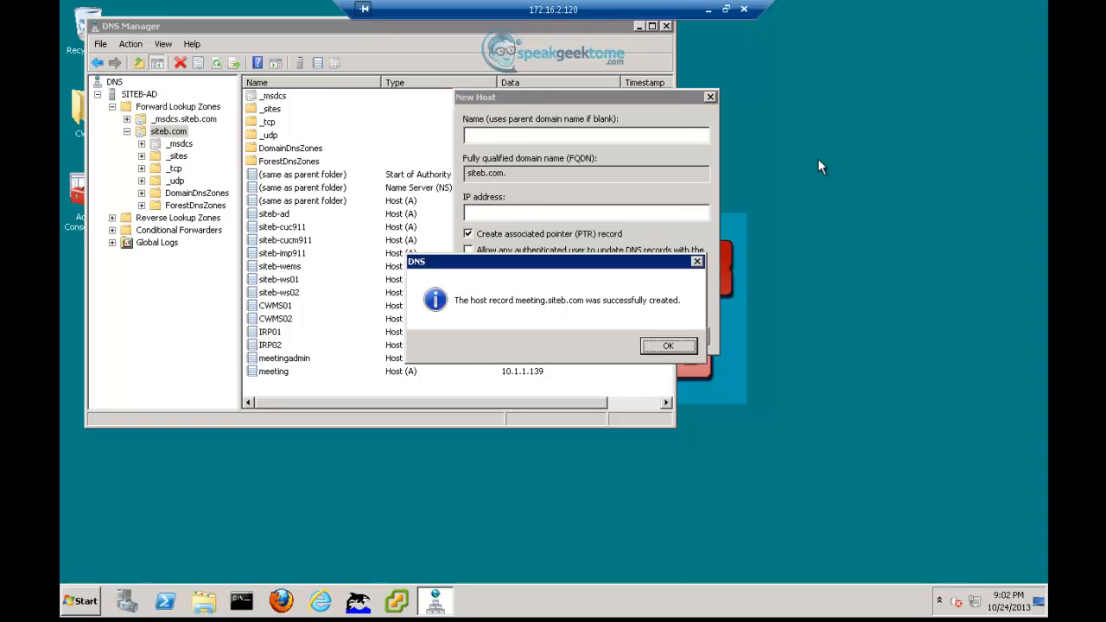
- Add host records vcenter (10.1.2.130) and ESXi01 (10.1.2.135)
key("Return")
type("vcenter")
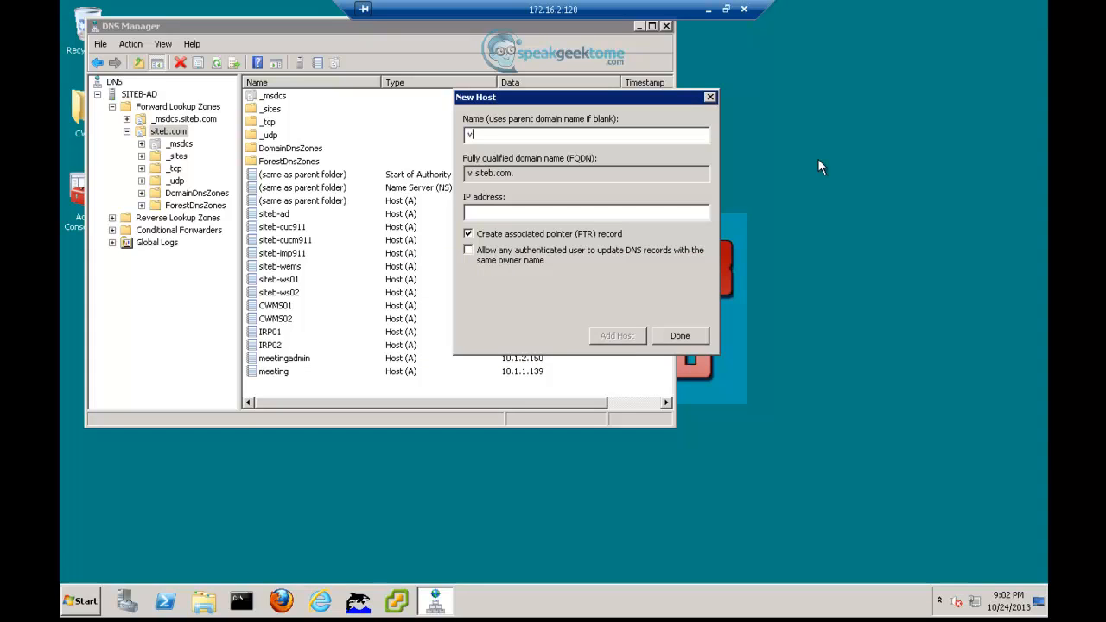
key("Tab")
key("Tab")
type("10.1.2.130")
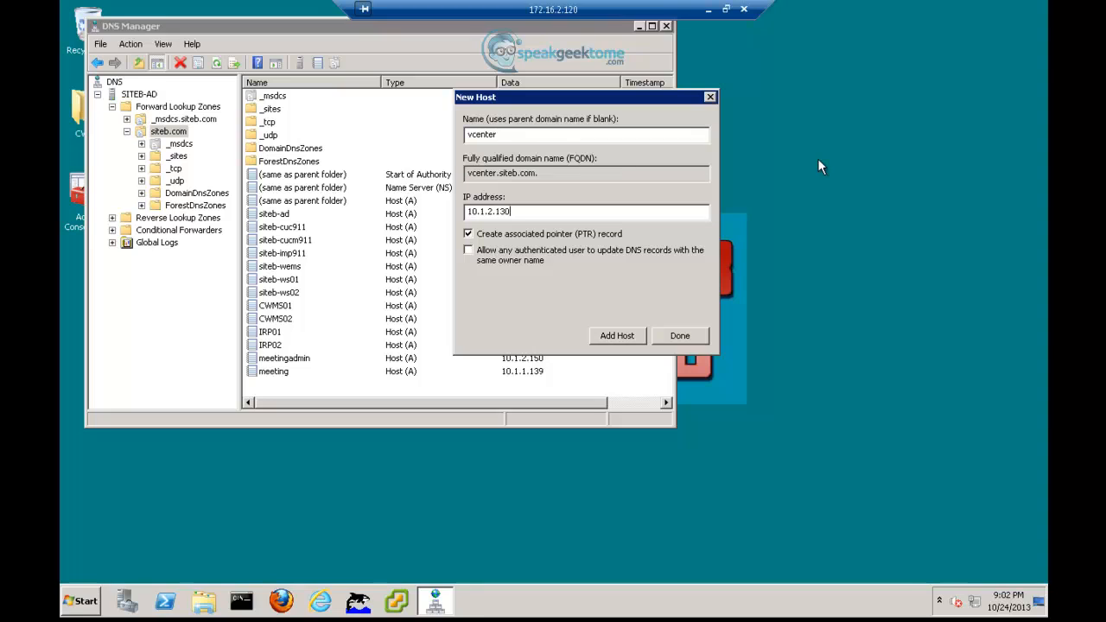
key("Return")
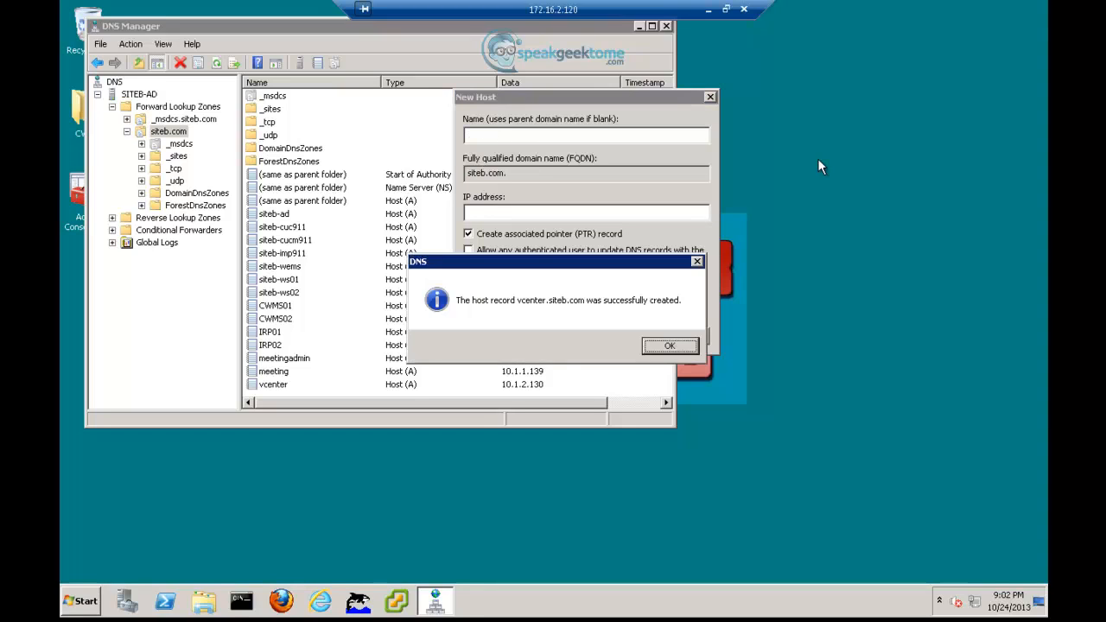
key("Return")
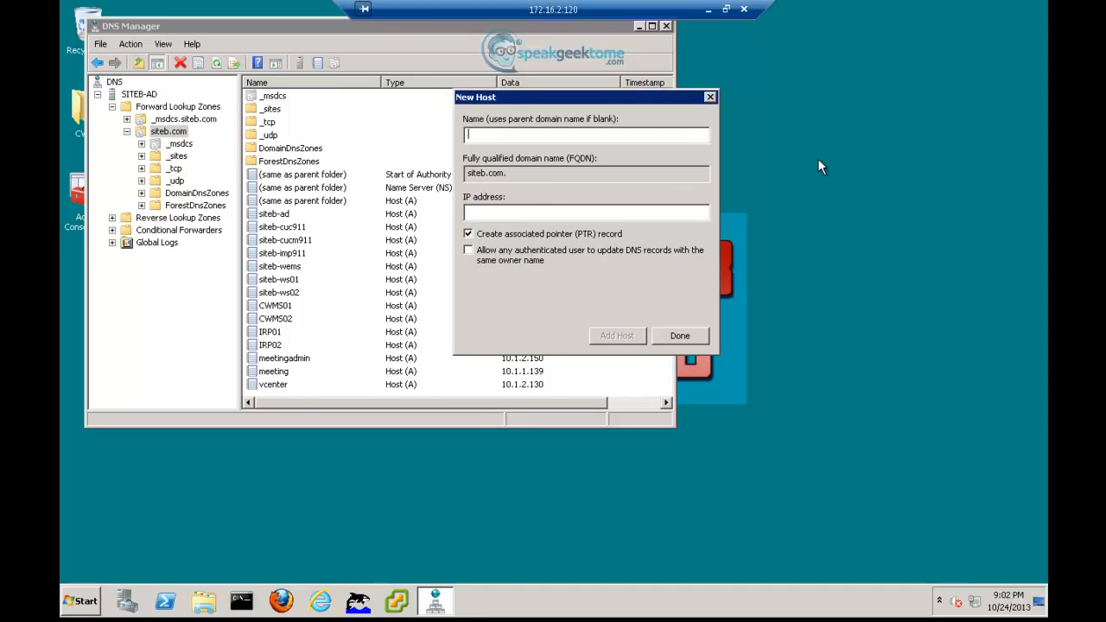
type("ESXi01")
key("Tab")
key("Tab")
type("10.1.2.135")
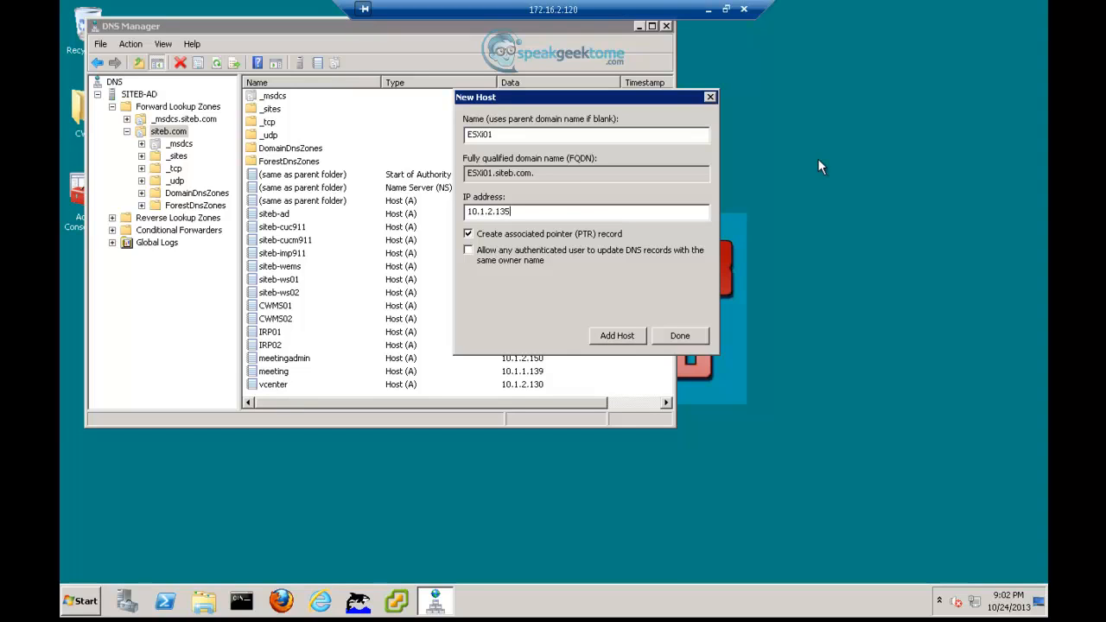
key("Return")
key("Return")
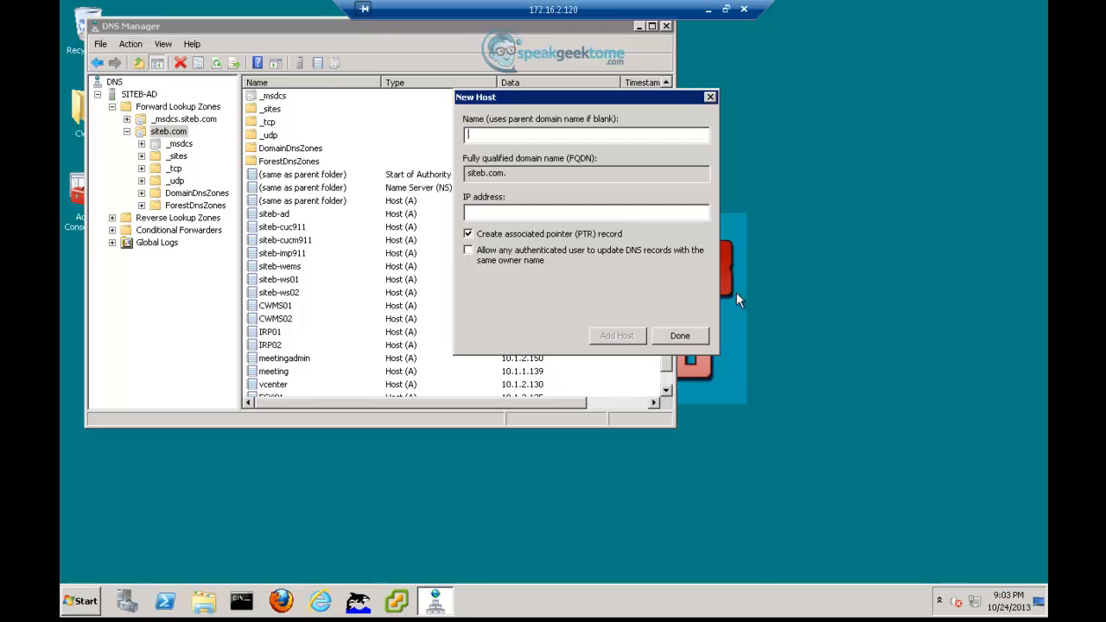
- Close the New Host form, check each new siteb.com record's address, then exit DNS Manager
left_click(692, 335)
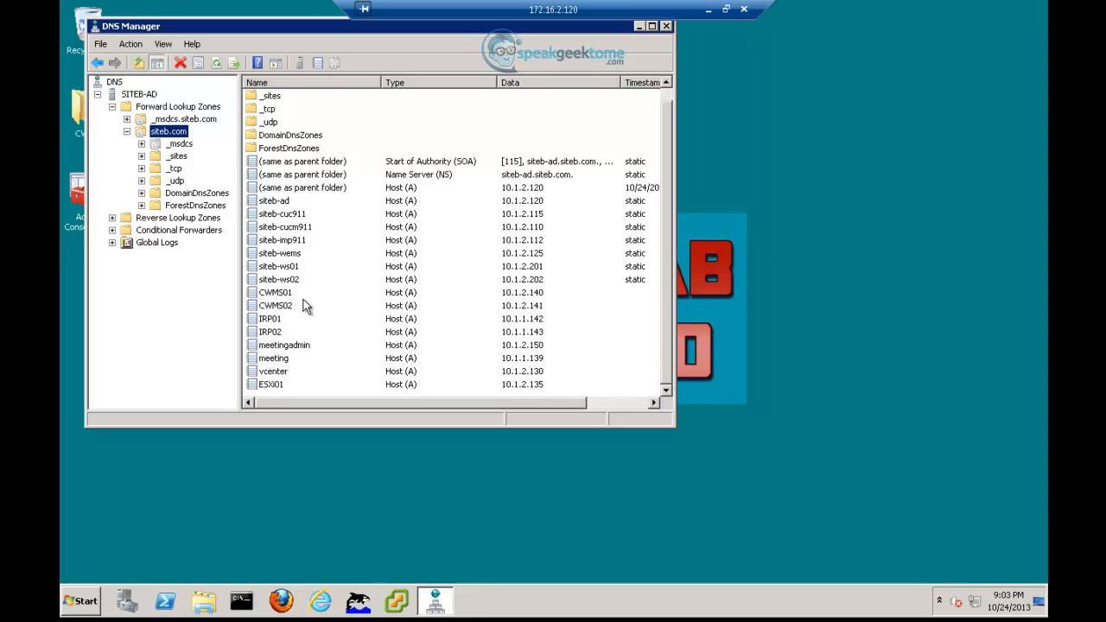
left_click(289, 294)
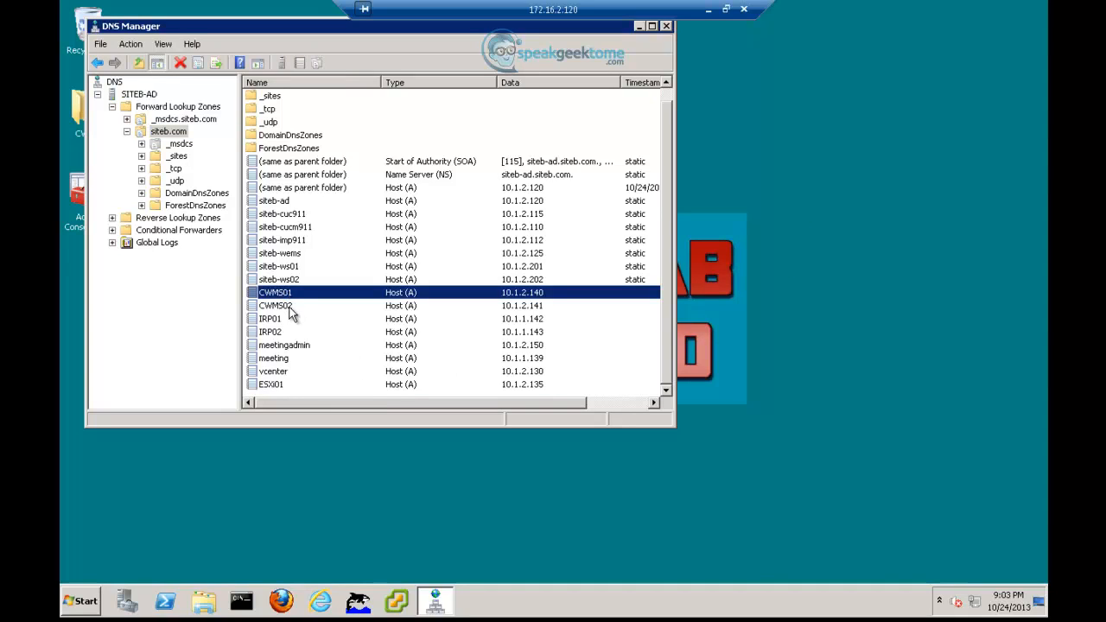
left_click(289, 308)
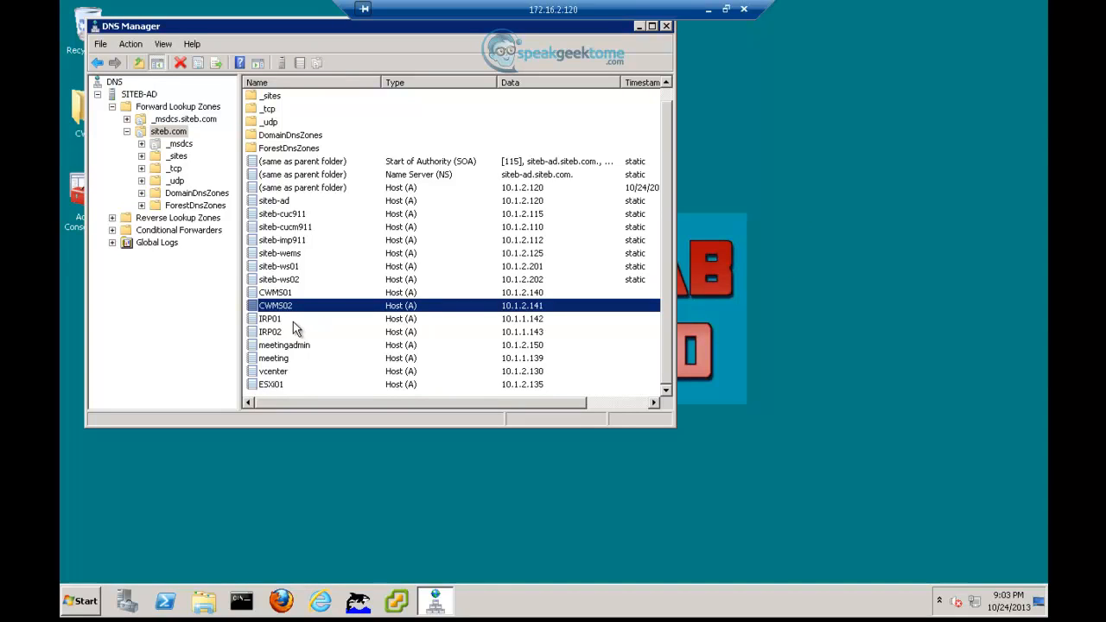
left_click(283, 321)
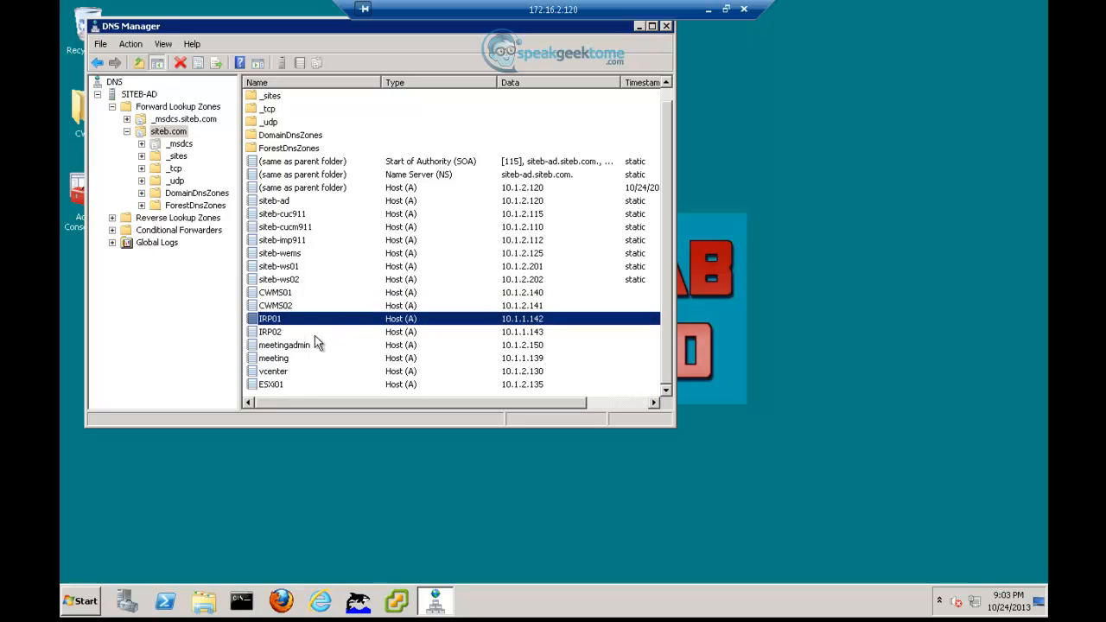
left_click(285, 333)
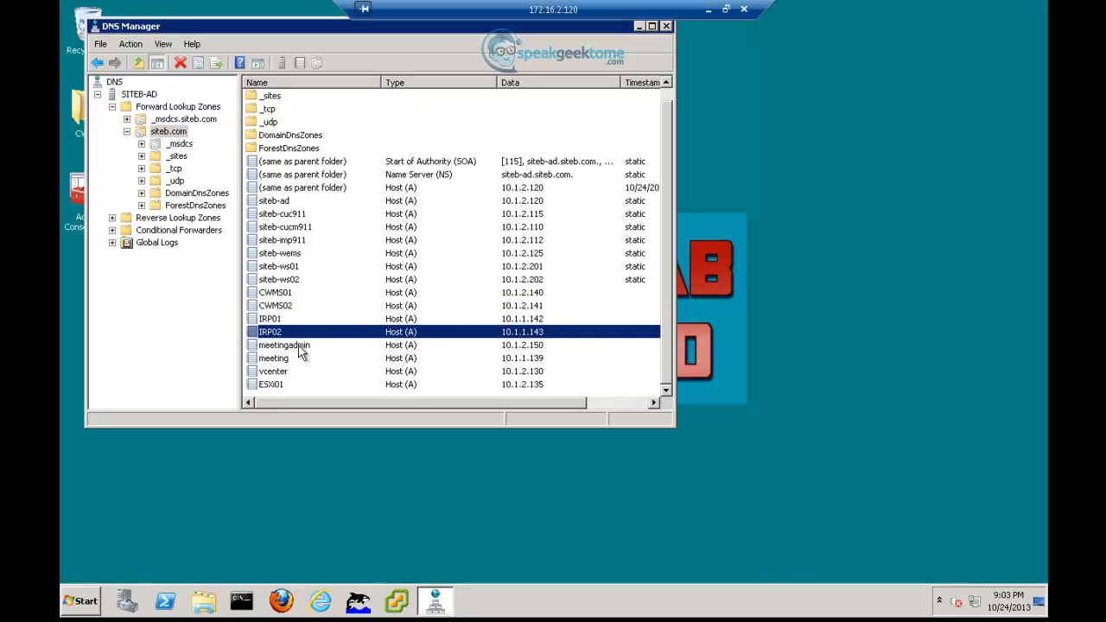
left_click(299, 347)
left_click(295, 359)
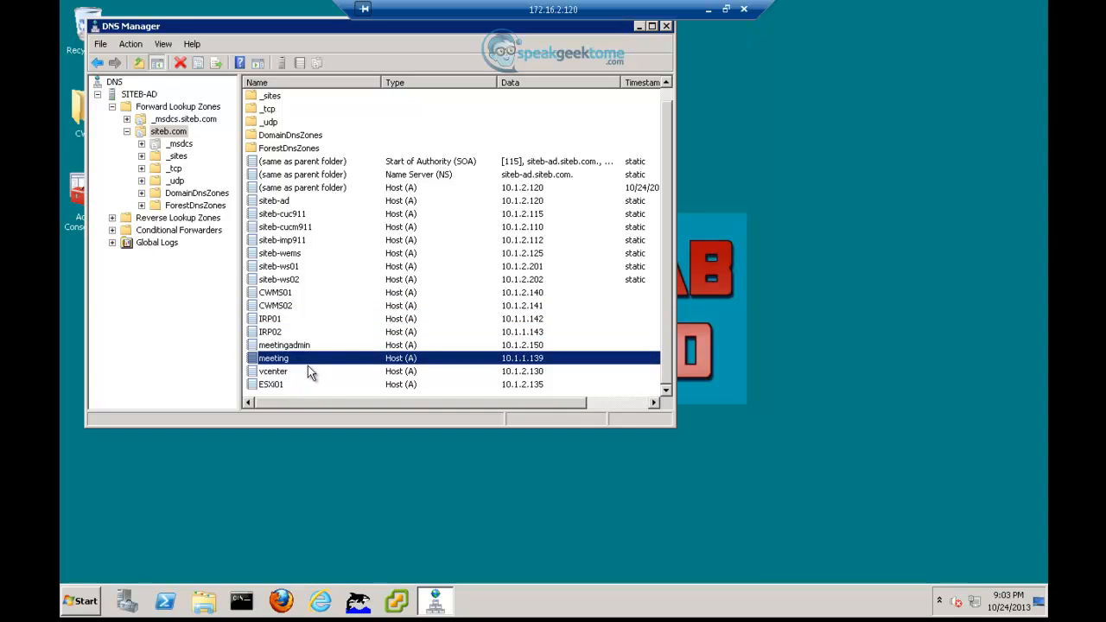
left_click(296, 374)
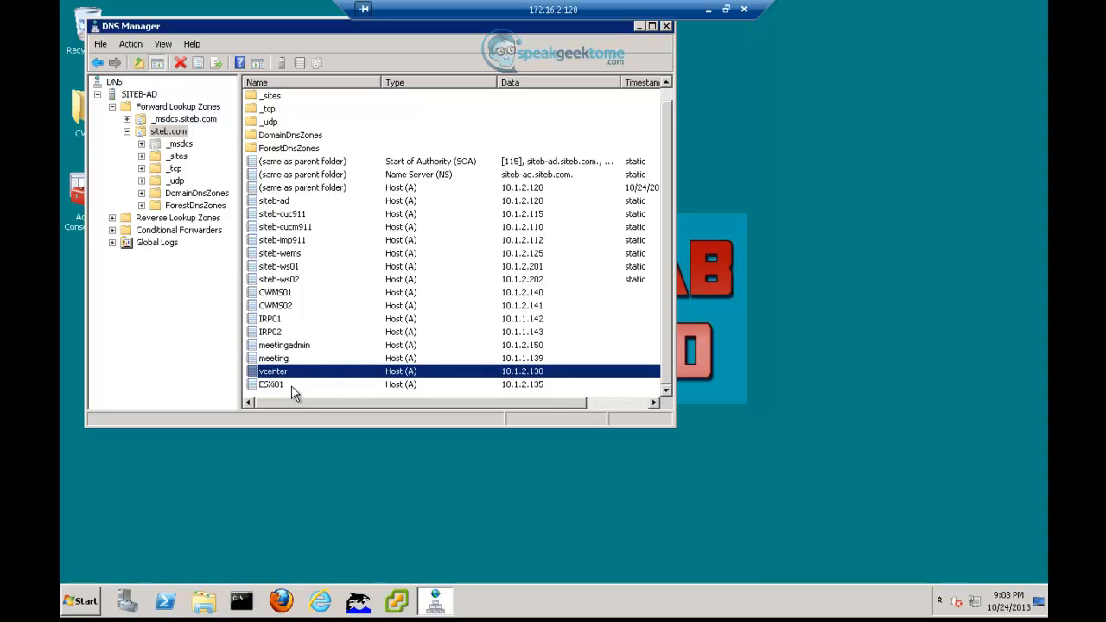
left_click(294, 385)
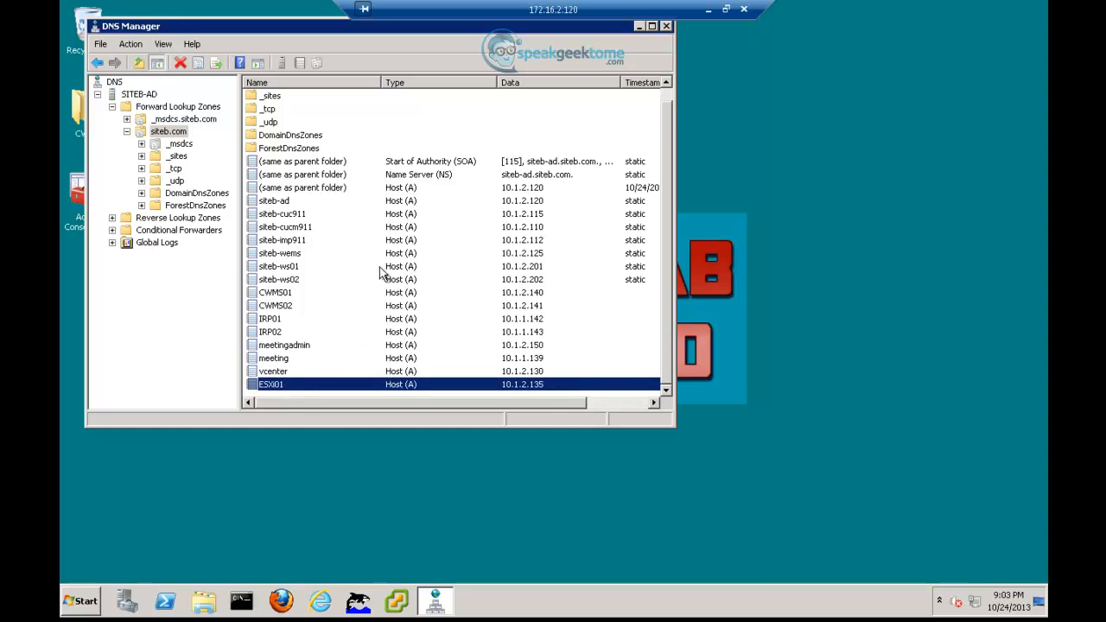
left_click(670, 27)
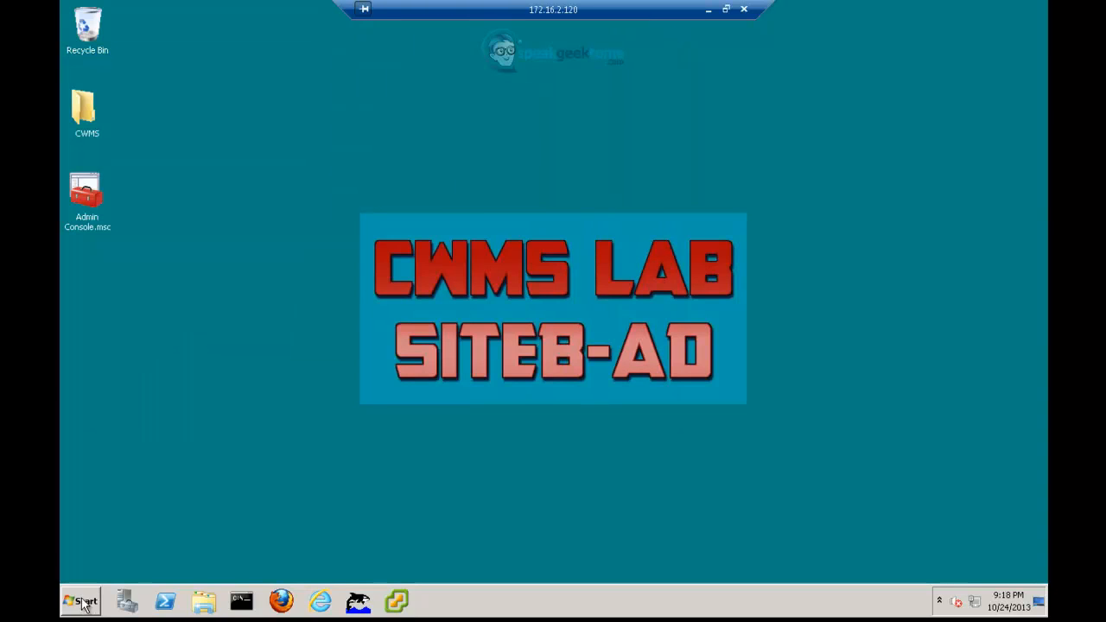
- Open a Command Prompt via Start search and start an interactive nslookup session
left_click(82, 601)
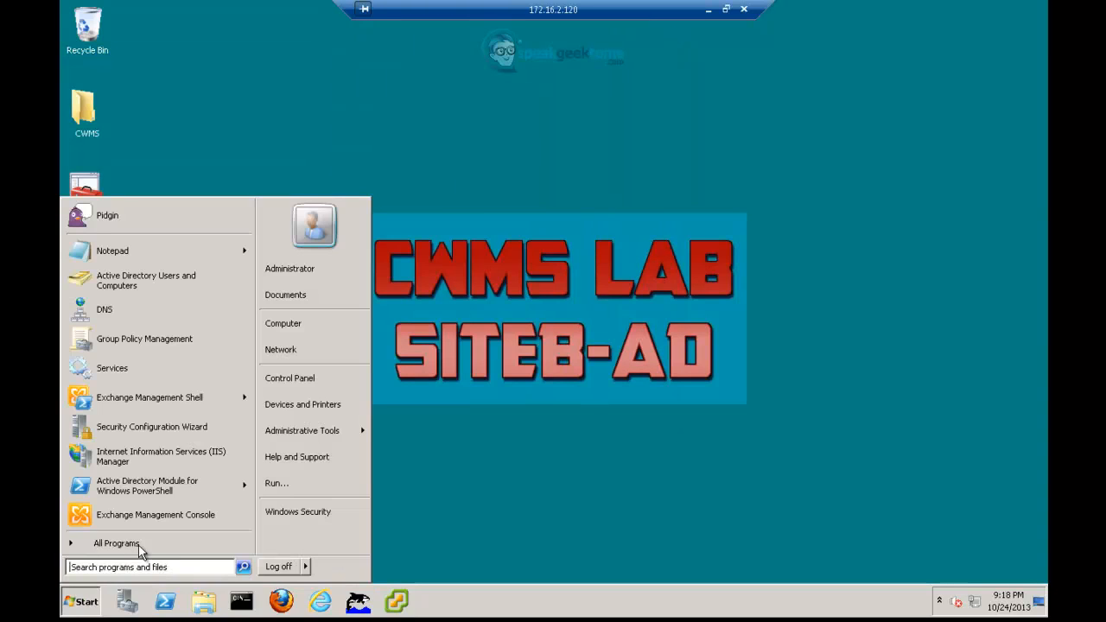
type("cmd")
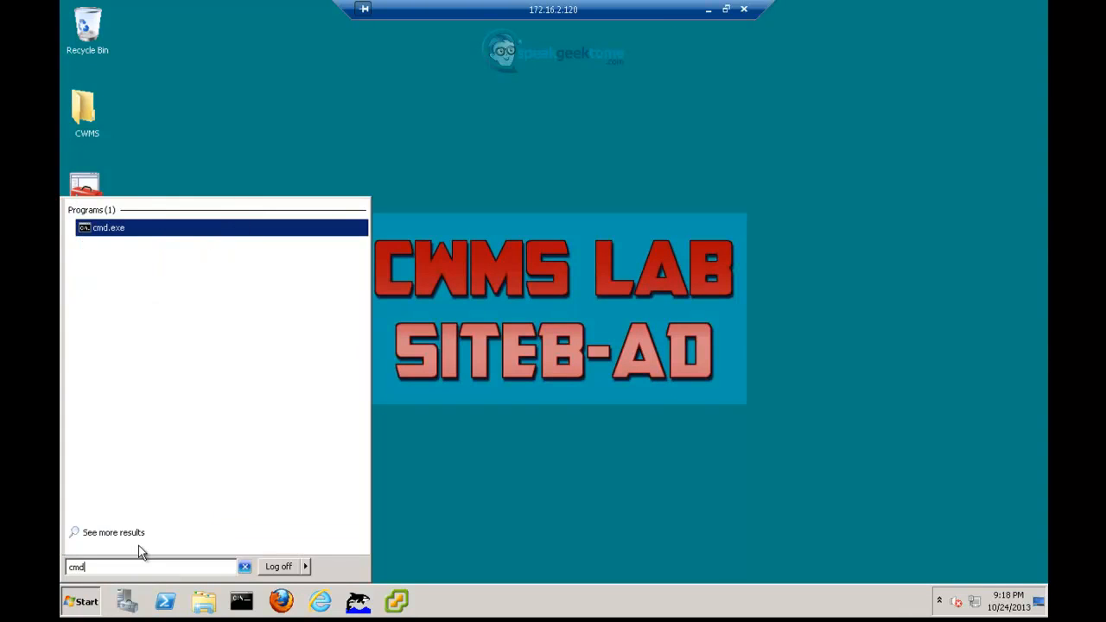
key("Return")
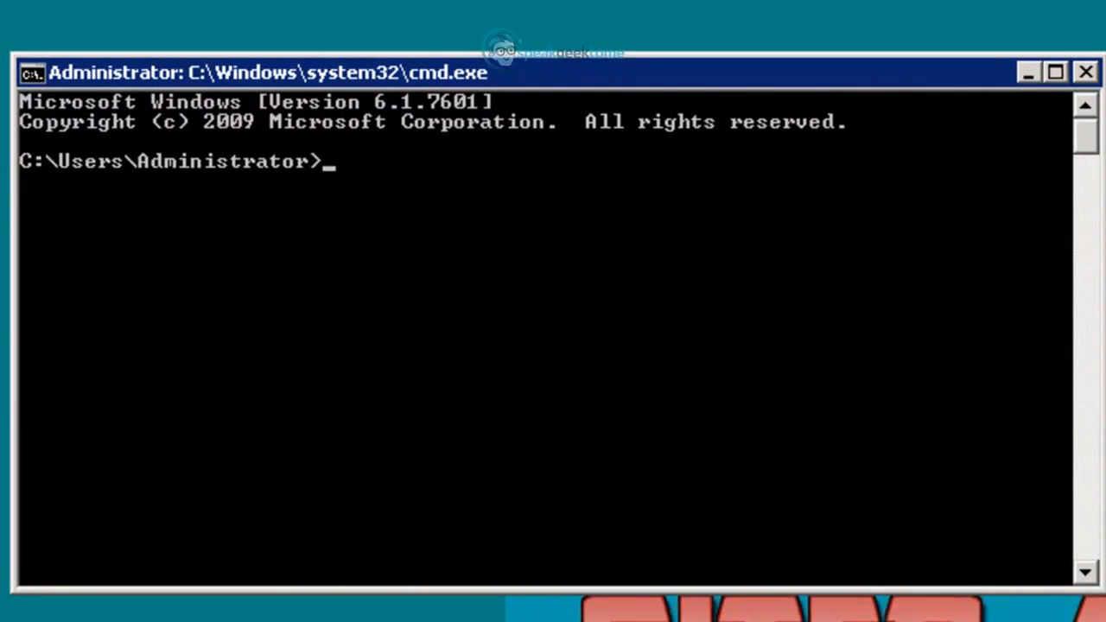
type("nslookup")
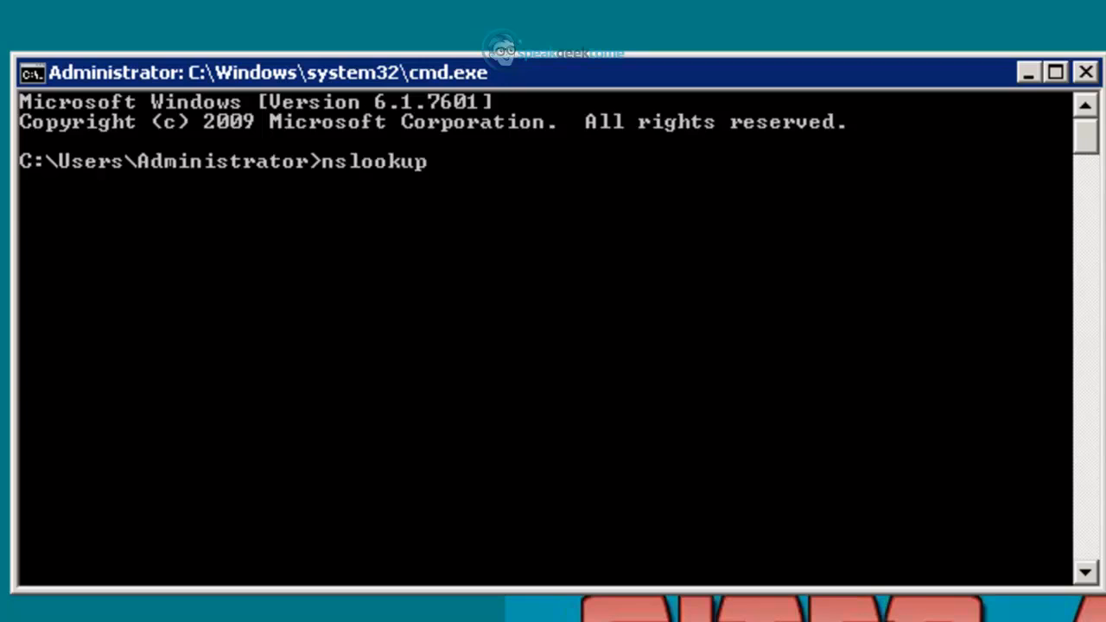
key("Return")
- Resolve cwms01, cwms02, irp01 and irp02.siteb.com in nslookup, then exit it
type("cw")
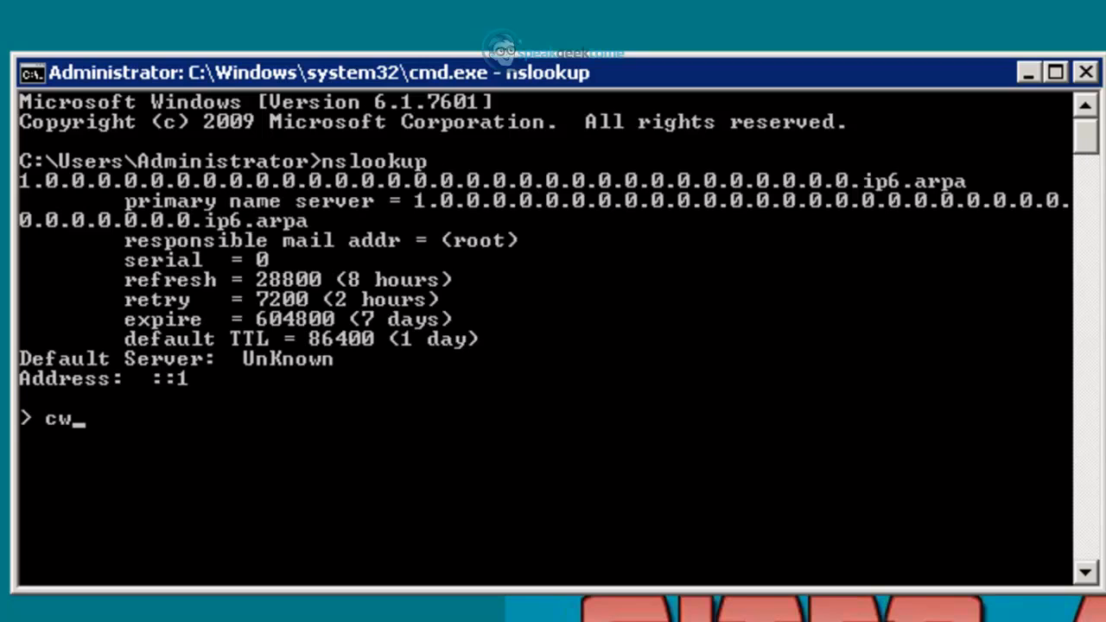
type("ms01.")
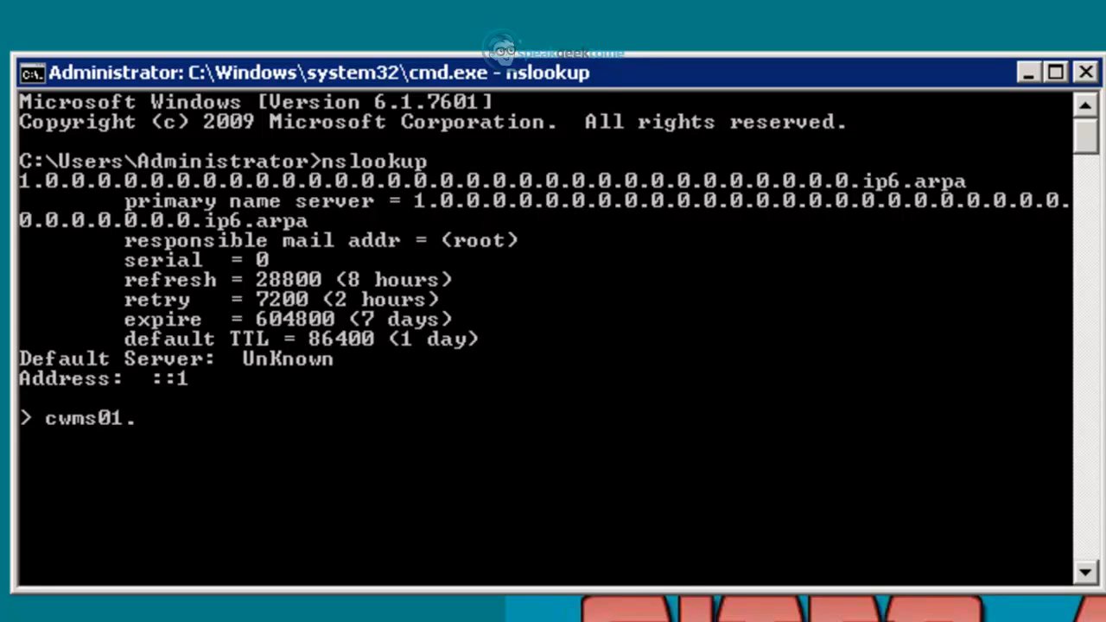
type("siteb.com")
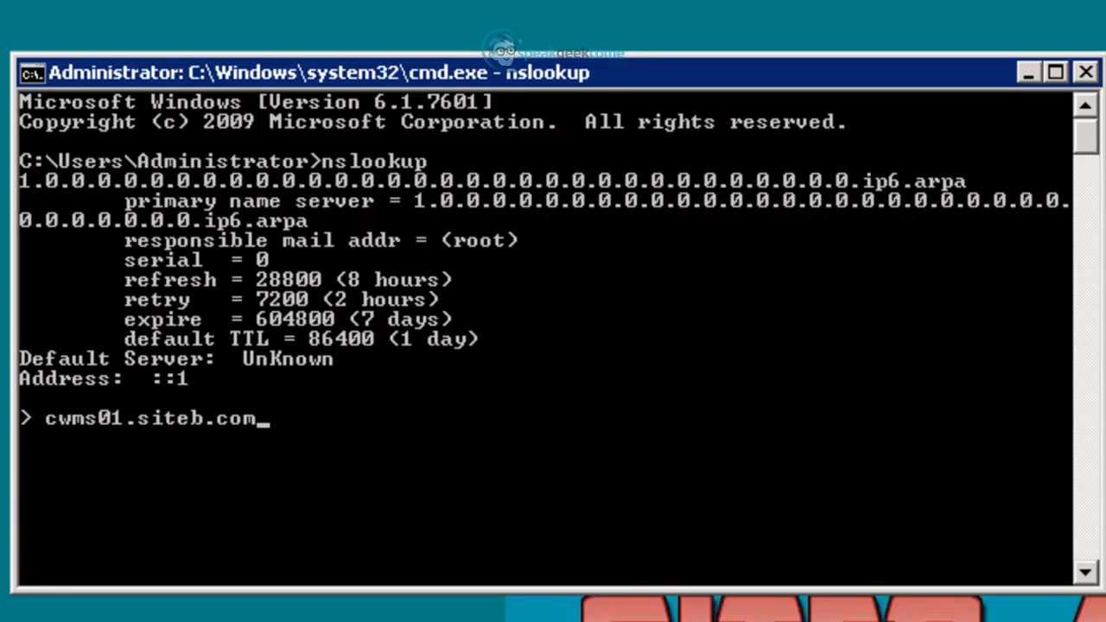
key("Return")
type("cwms02.siteb.com")
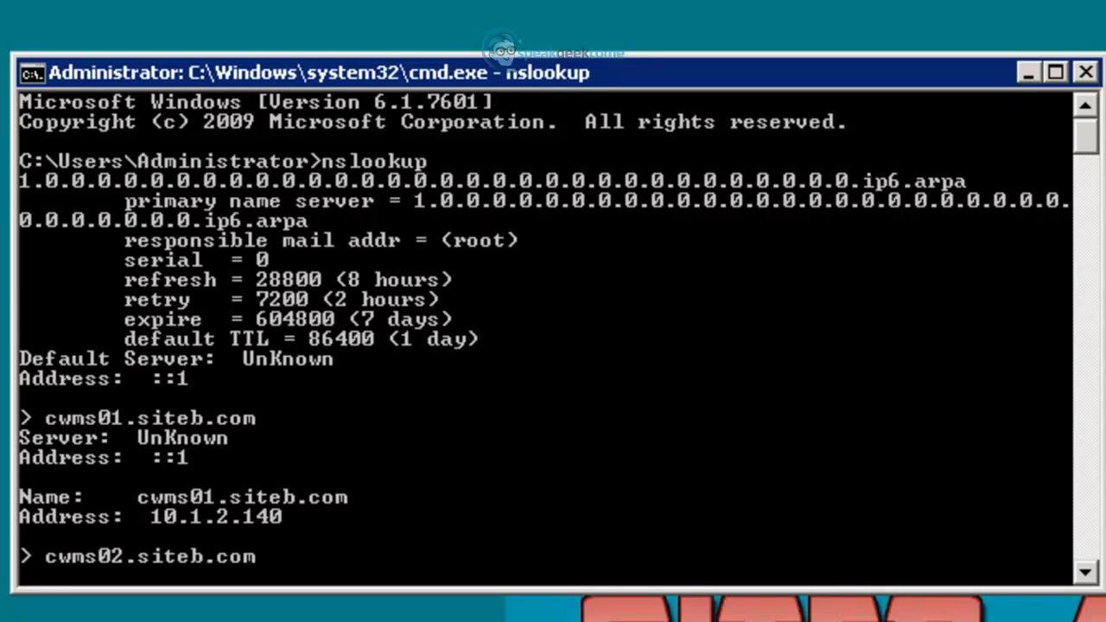
key("Return")
type("irp")
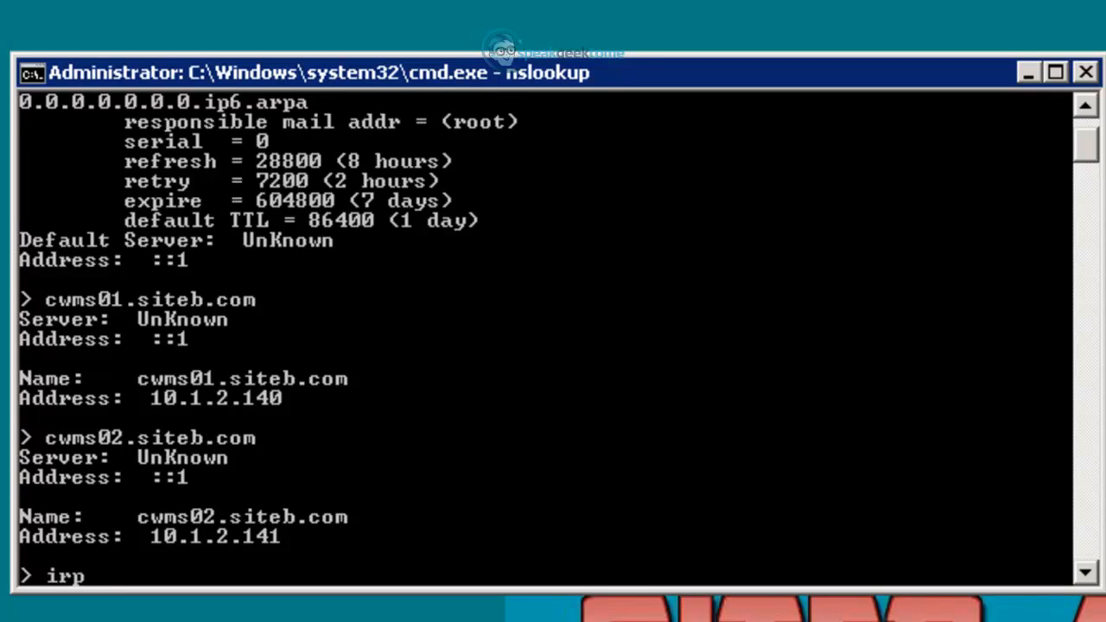
type("01.siteb.com")
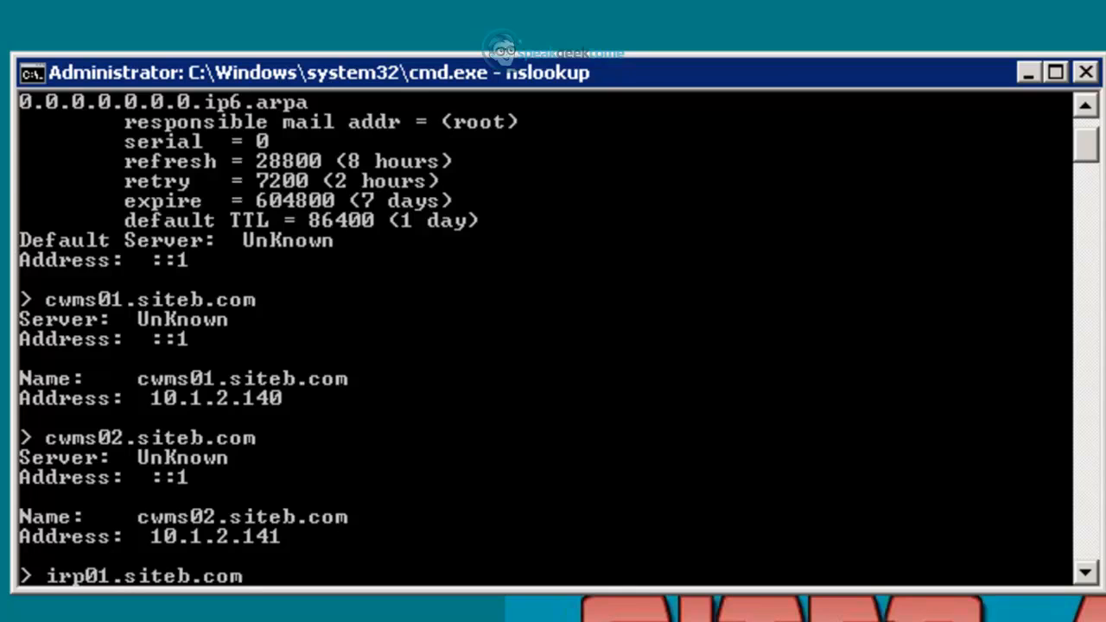
key("Return")
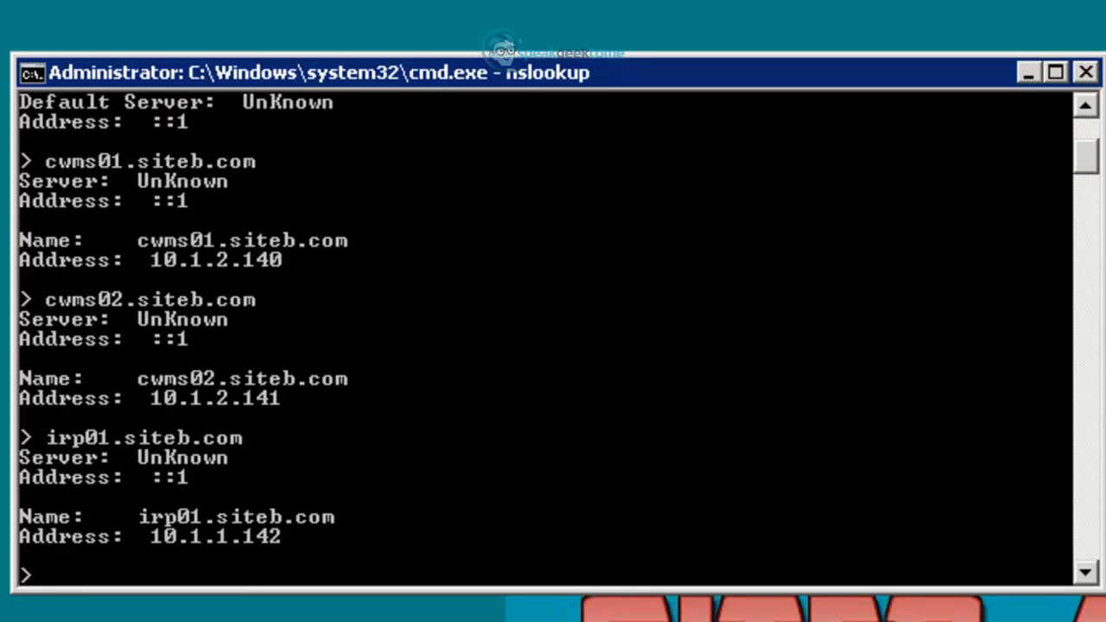
type("irp02.siteb.com")
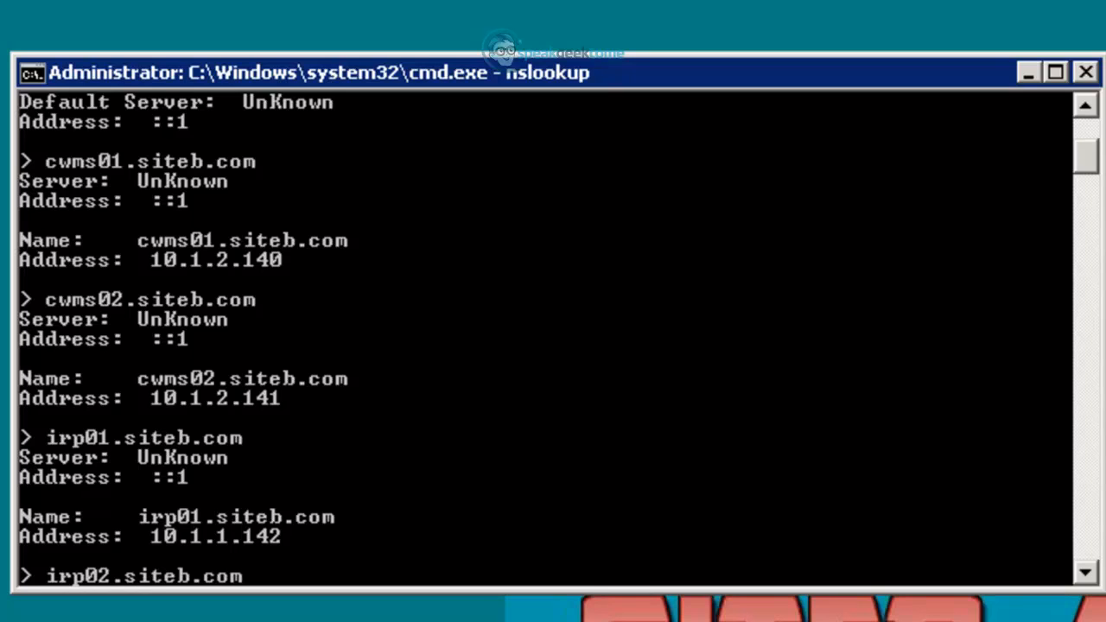
key("Return")
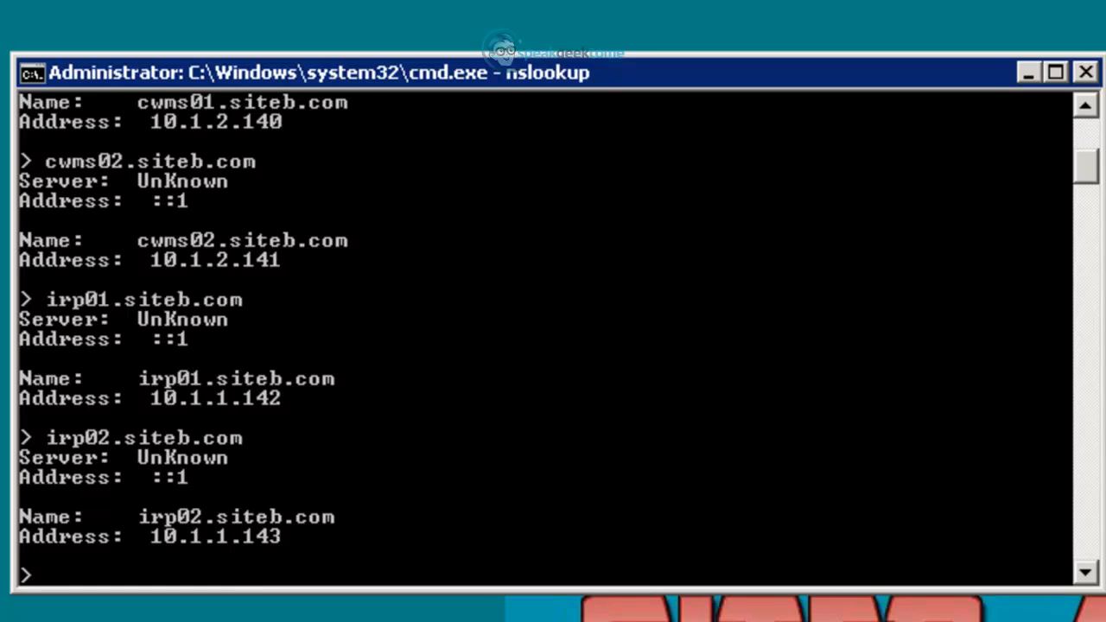
type("exit")
key("Return")
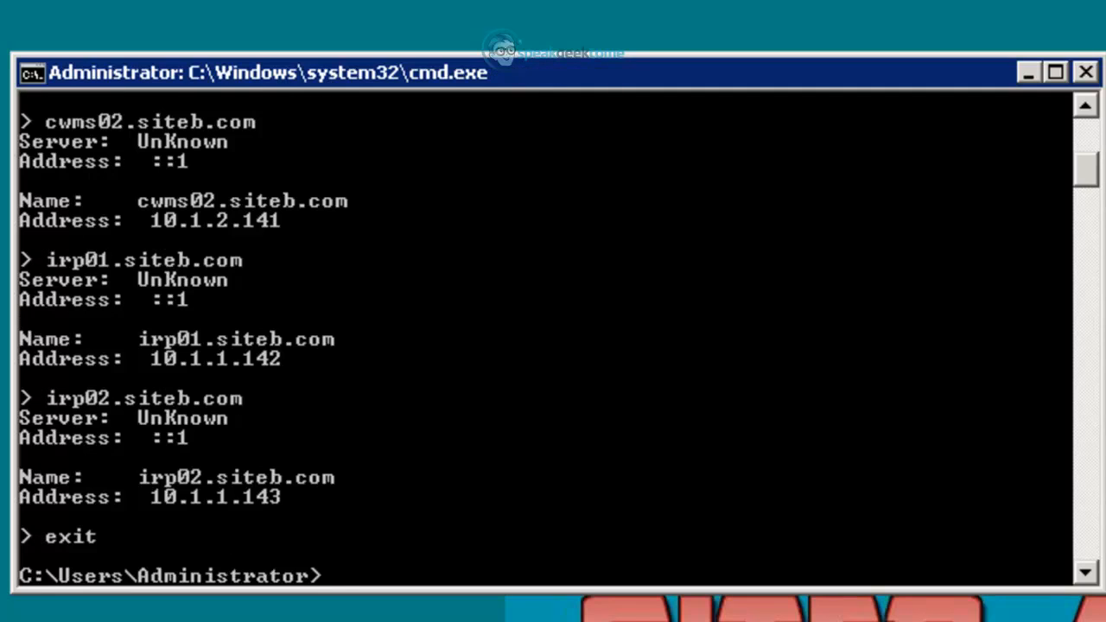
- Ping cwms01, cwms02, irp01 and irp02.siteb.com in turn from the prompt
type("ping cw")
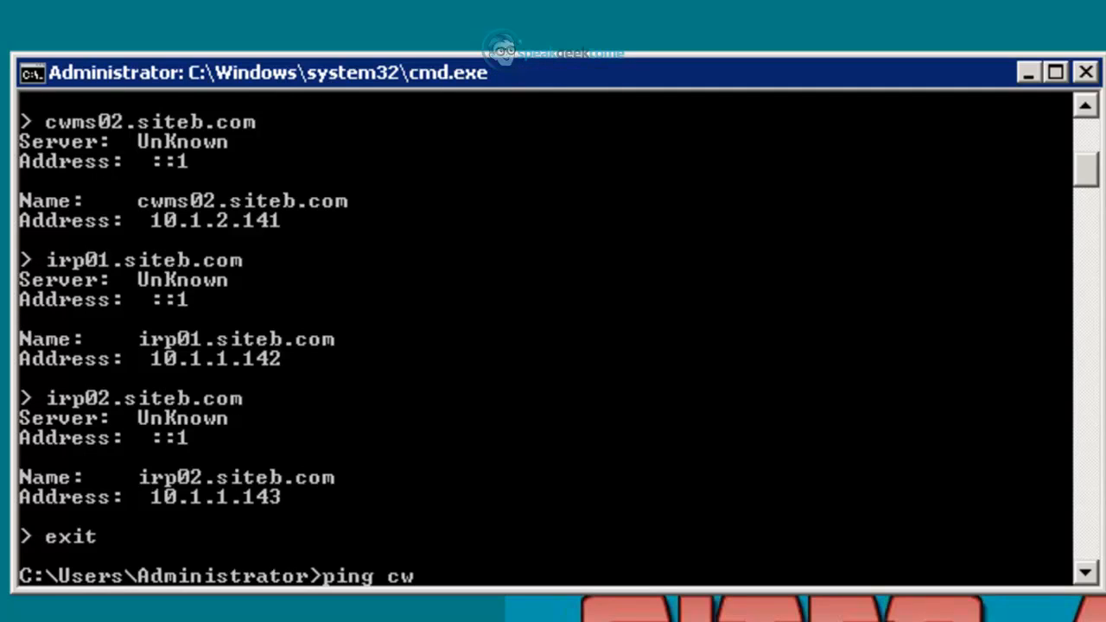
type("ms01.siteb.com")
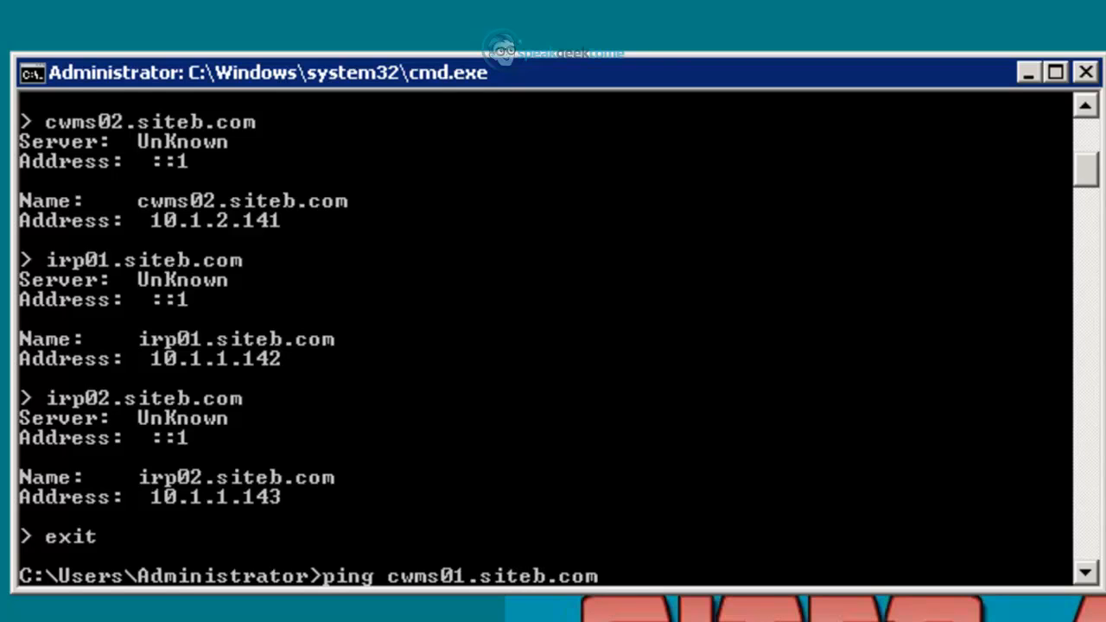
key("Return")
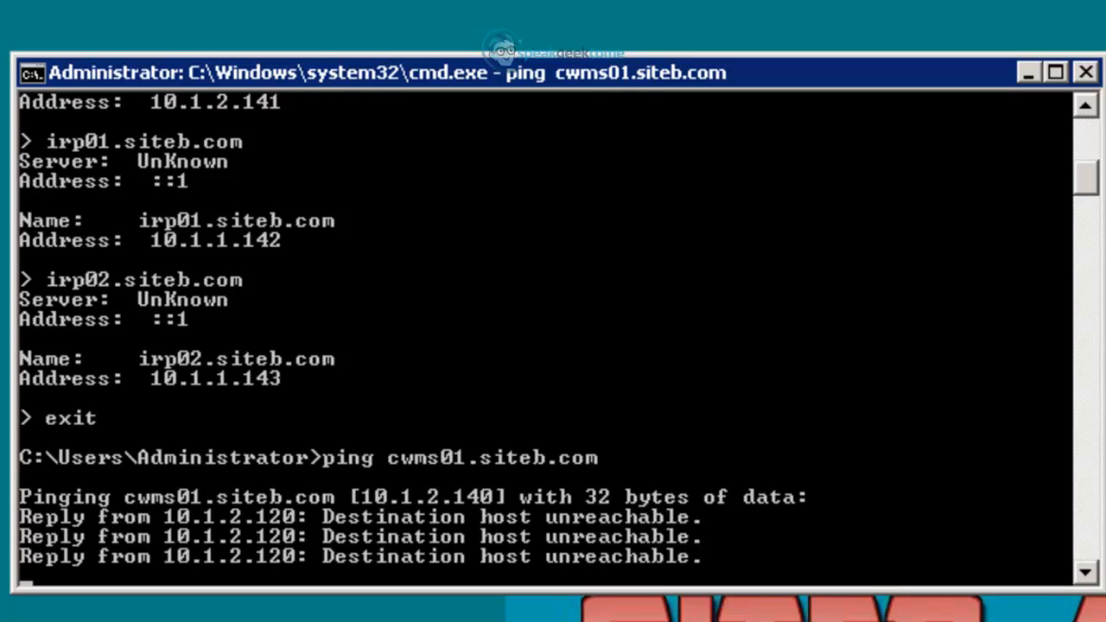
type("p")
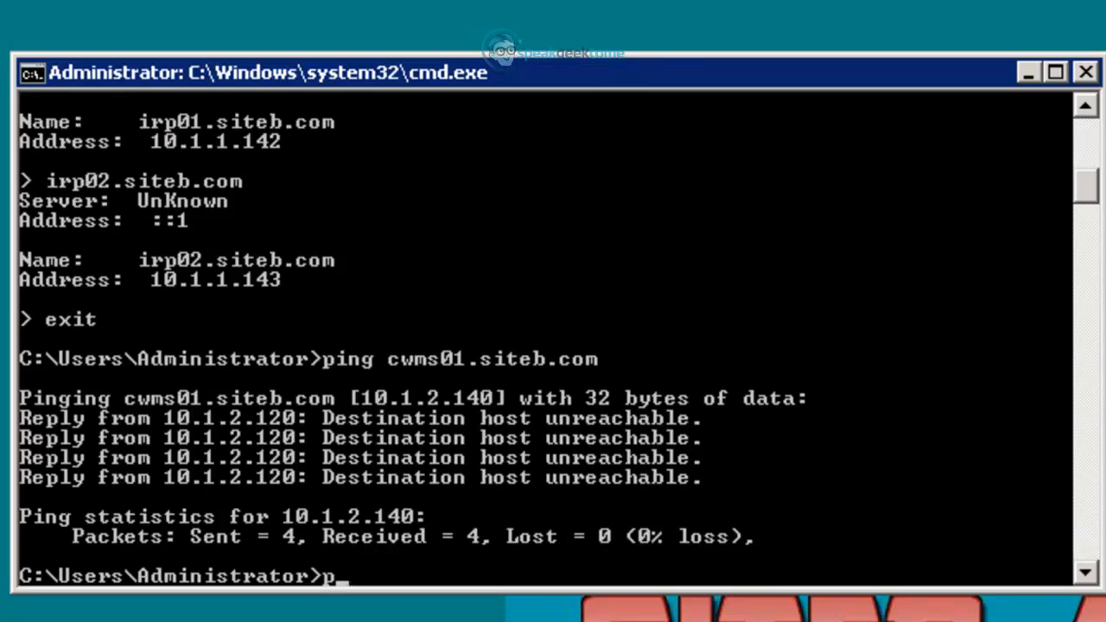
type("ing cwms02.siteb")
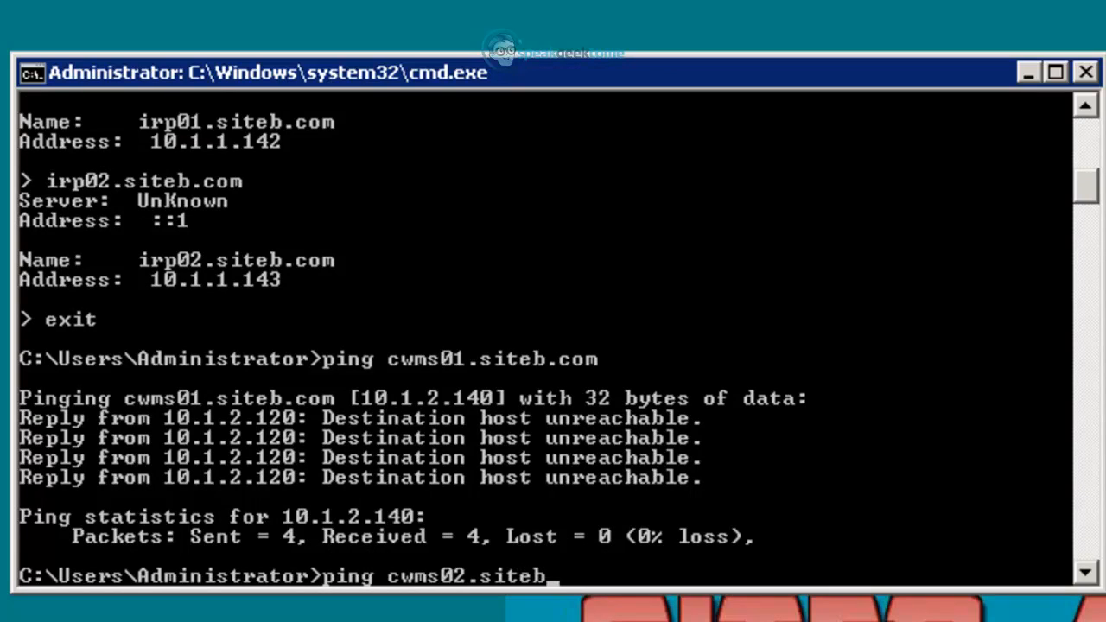
type(".com")
key("Return")
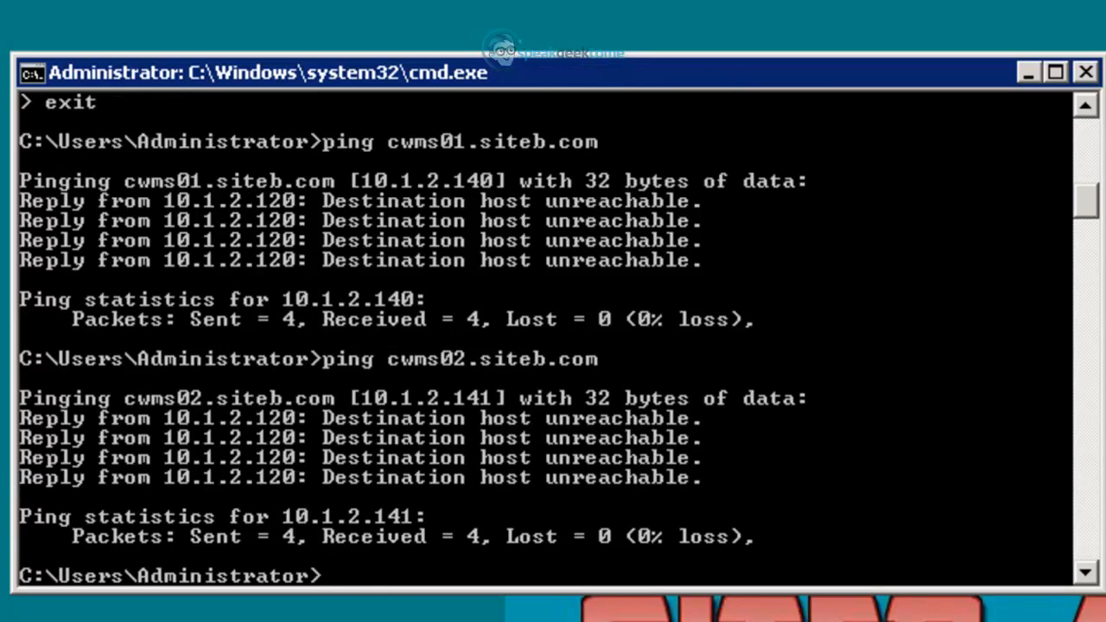
type("ping irp01.siteb.")
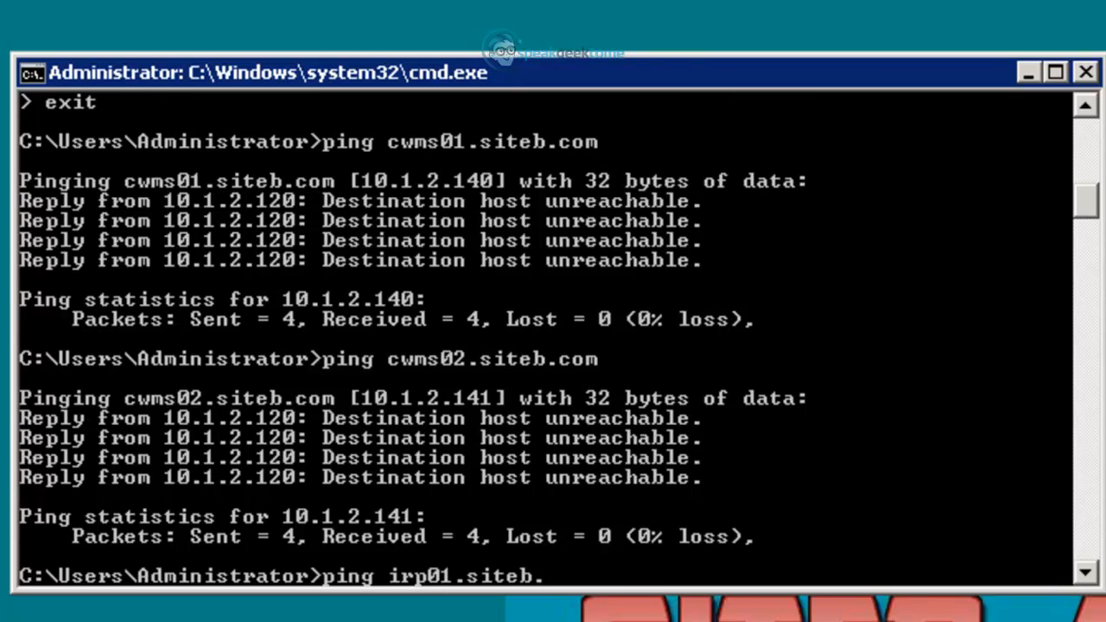
type("com")
key("Return")
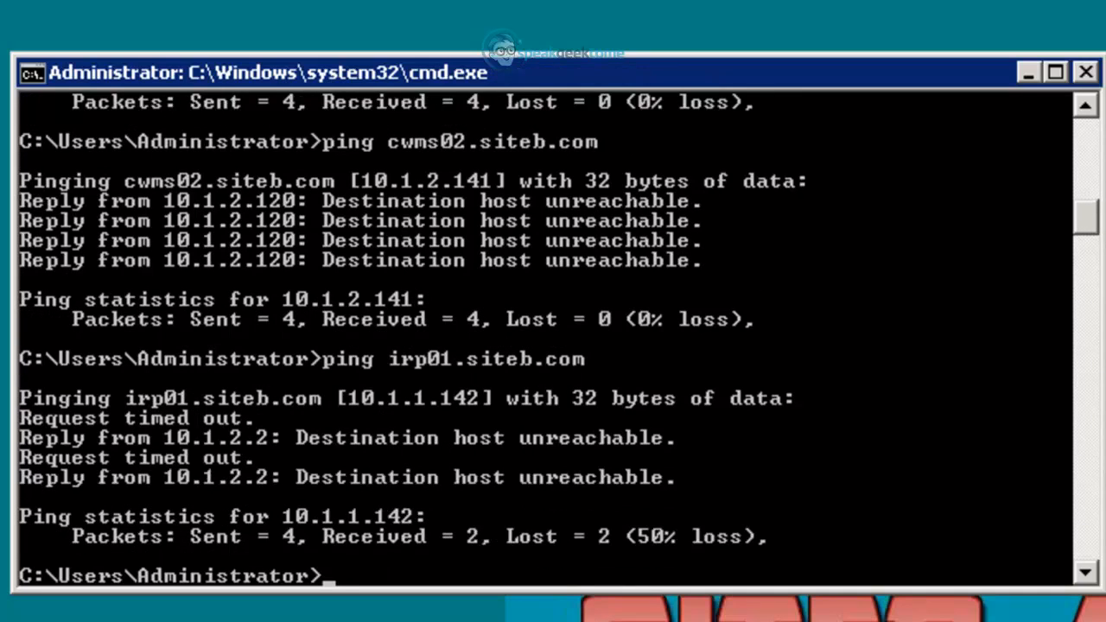
type("ping irp")
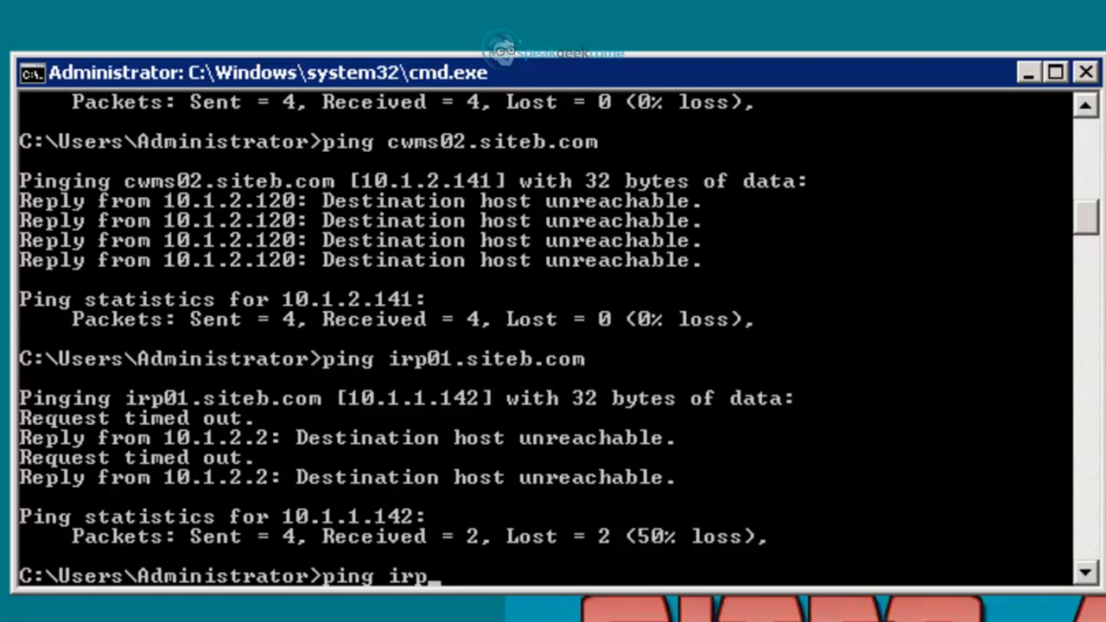
type("02.siteb.com")
key("Return")
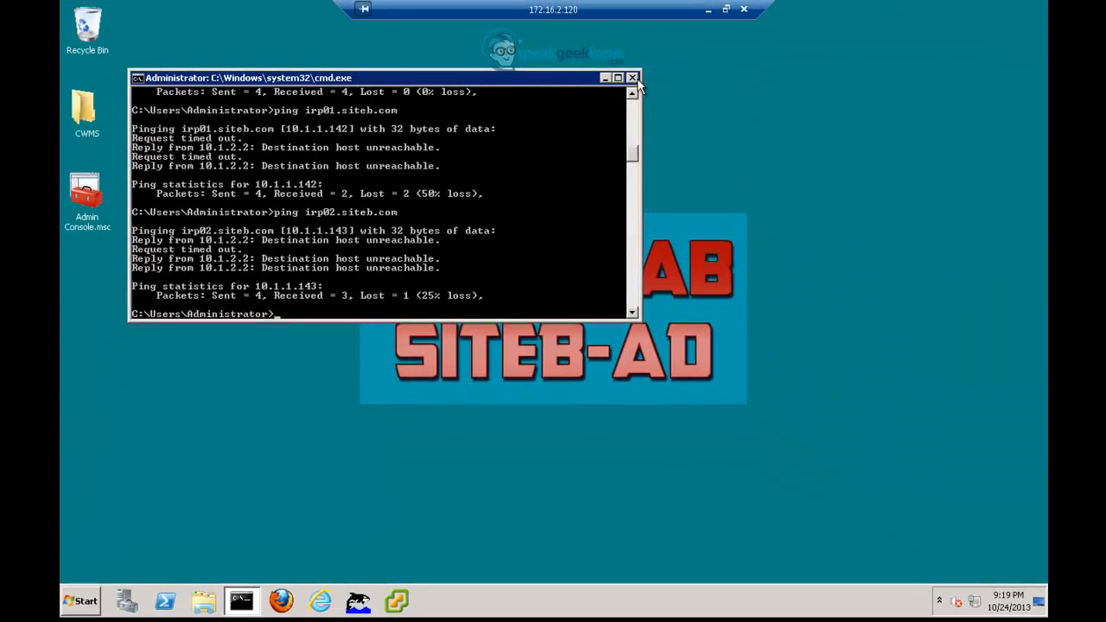
- Close the Command Prompt and launch Exchange Management Console from Microsoft Exchange Server 2010
left_click(635, 78)
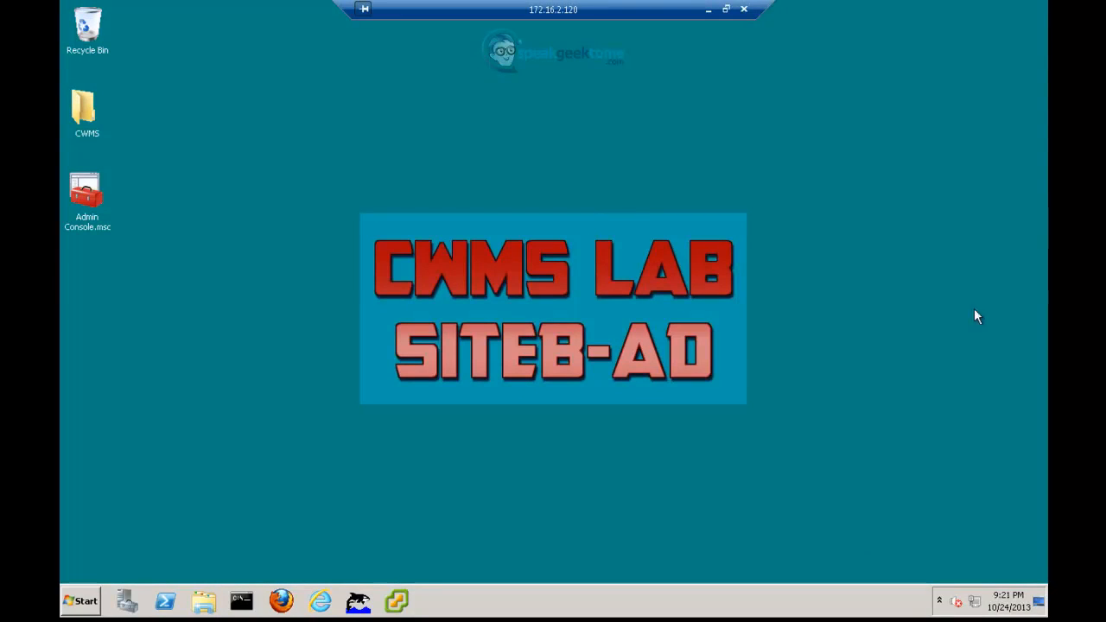
left_click(87, 603)
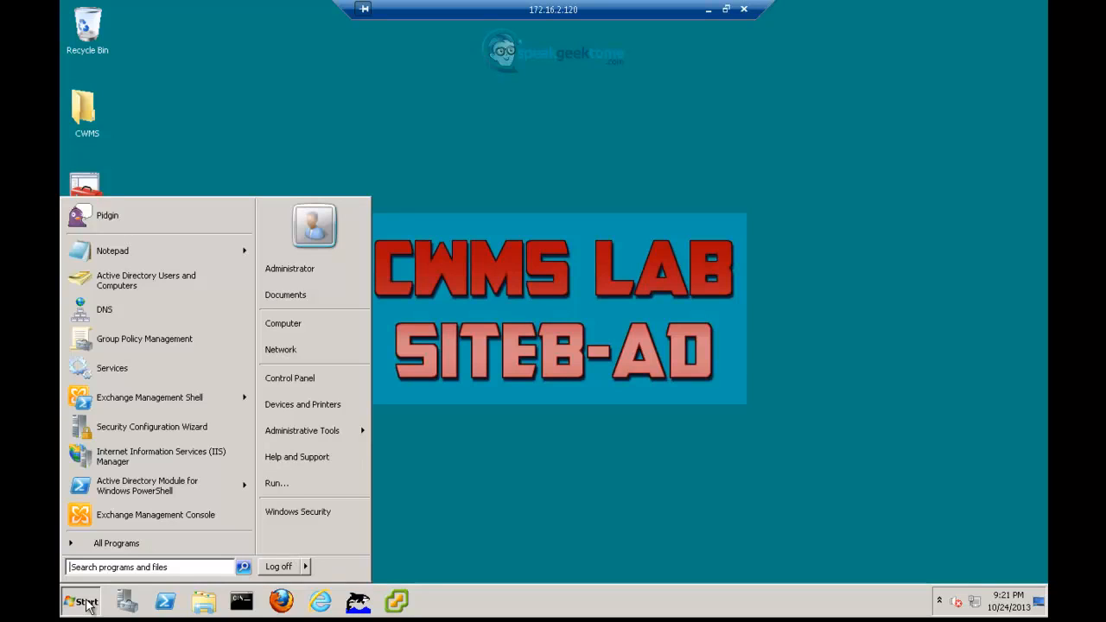
left_click(109, 543)
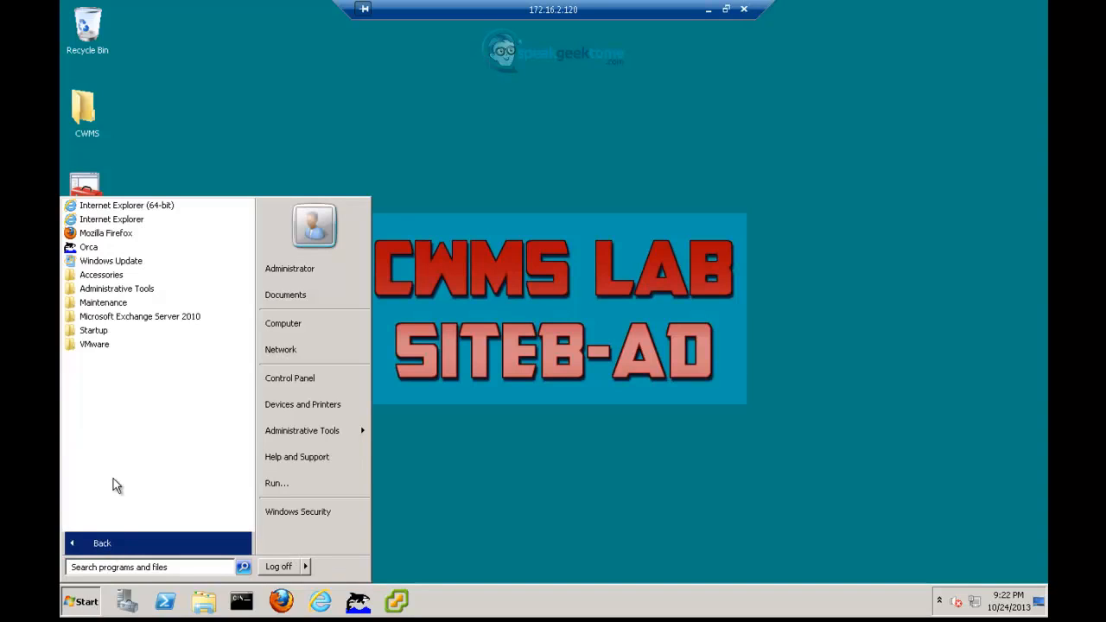
left_click(117, 319)
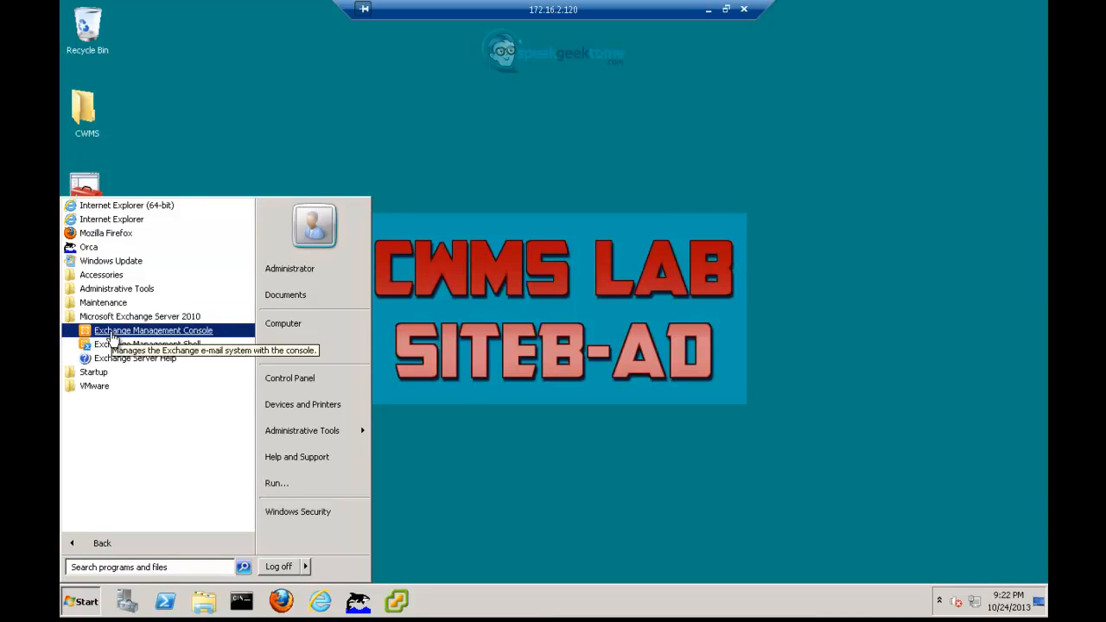
left_click(112, 335)
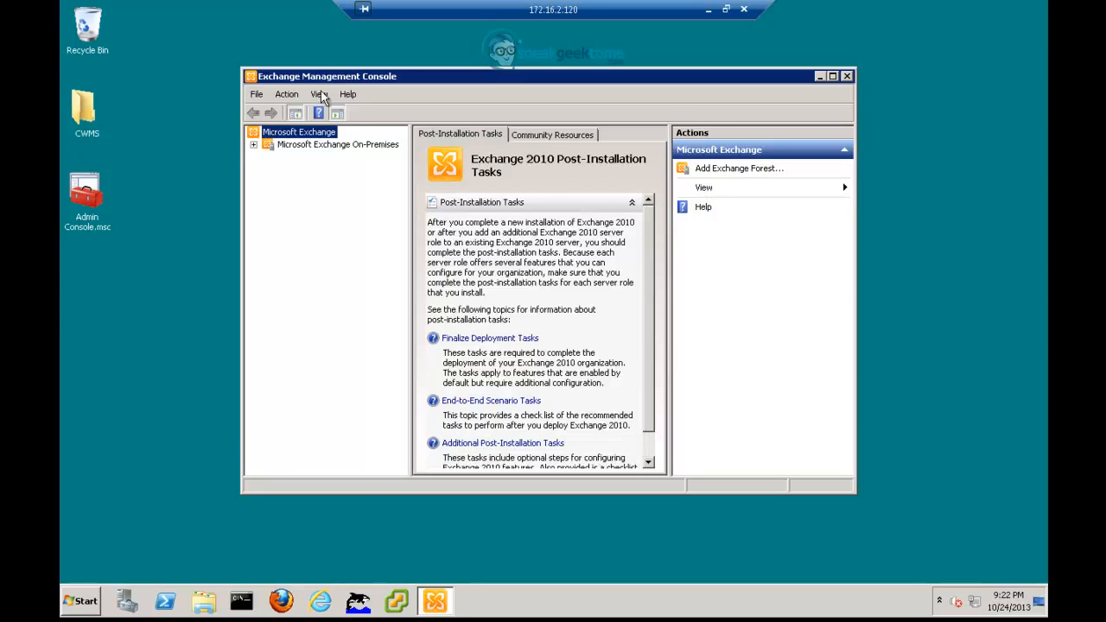
- Open the Default SITEB-AD receive connector's properties under Server Configuration > Hub Transport
left_click(295, 148)
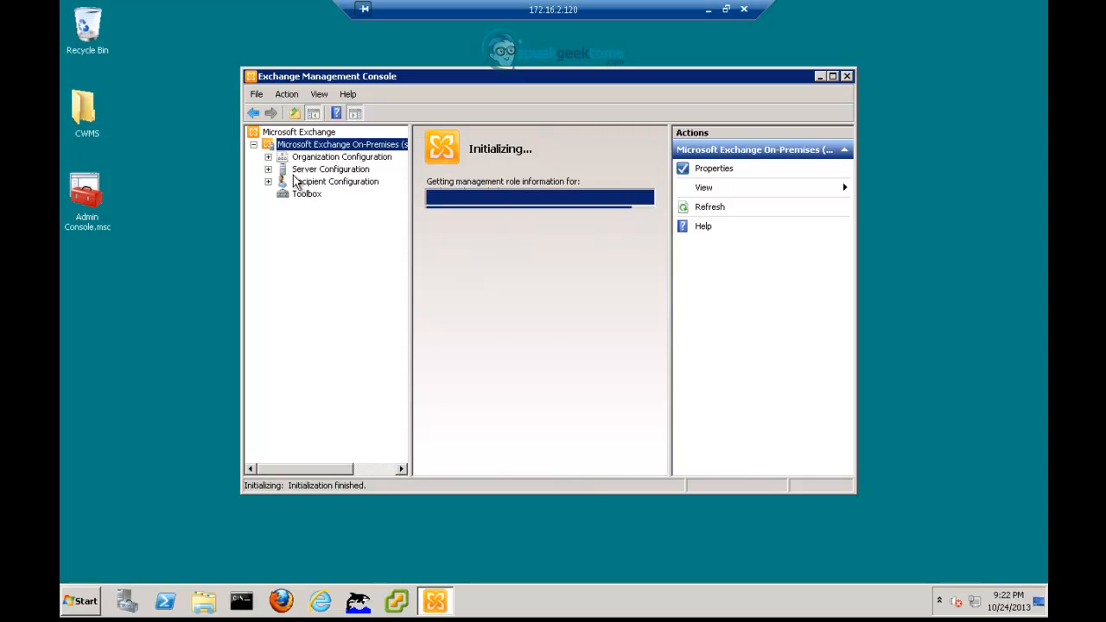
left_click(268, 169)
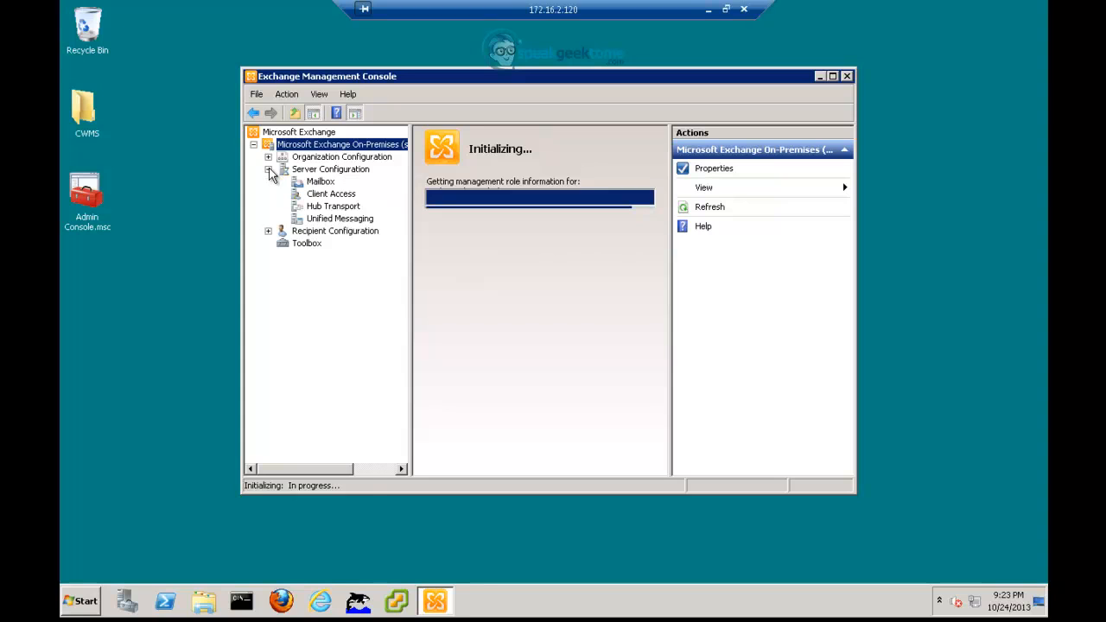
left_click(321, 211)
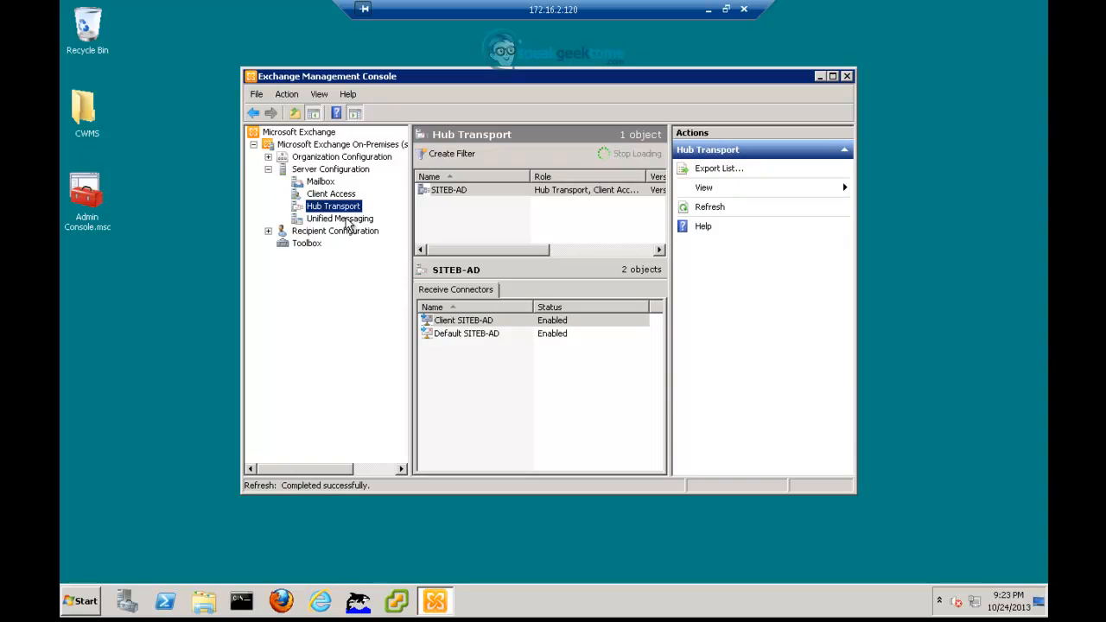
left_click(449, 338)
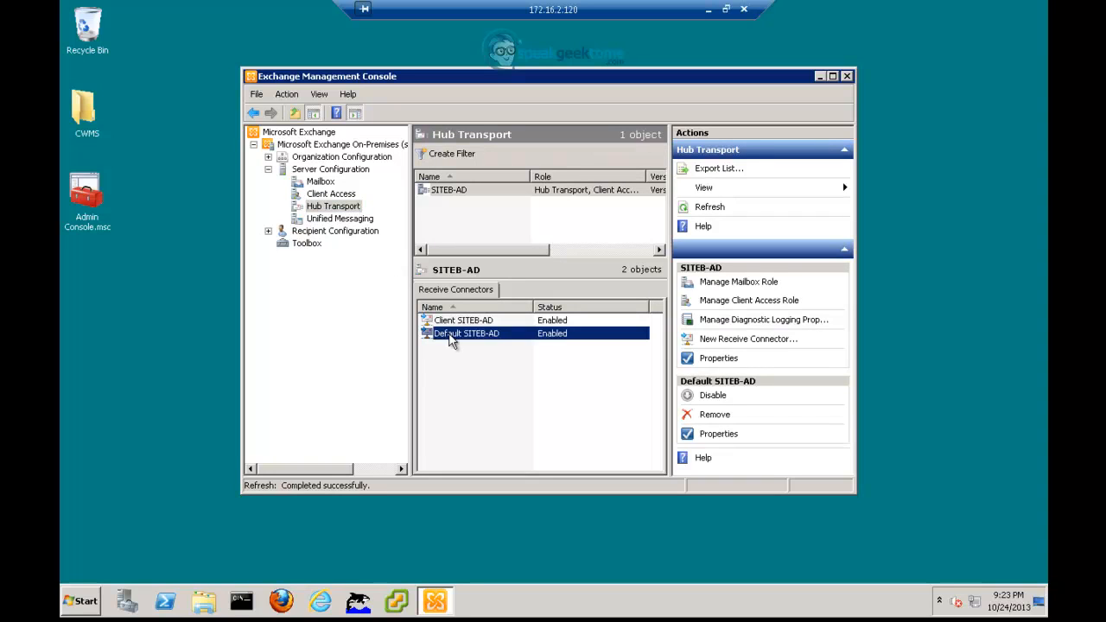
left_click(717, 434)
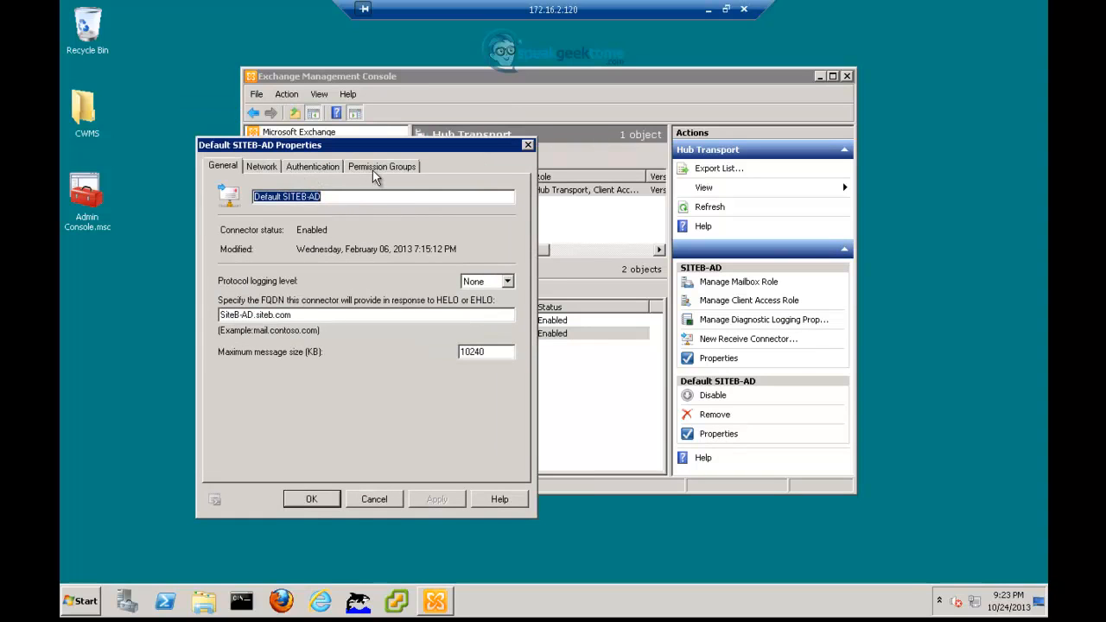
- Enable Anonymous users in its Permission Groups, apply and save, then close the console
left_click(372, 169)
left_click(223, 203)
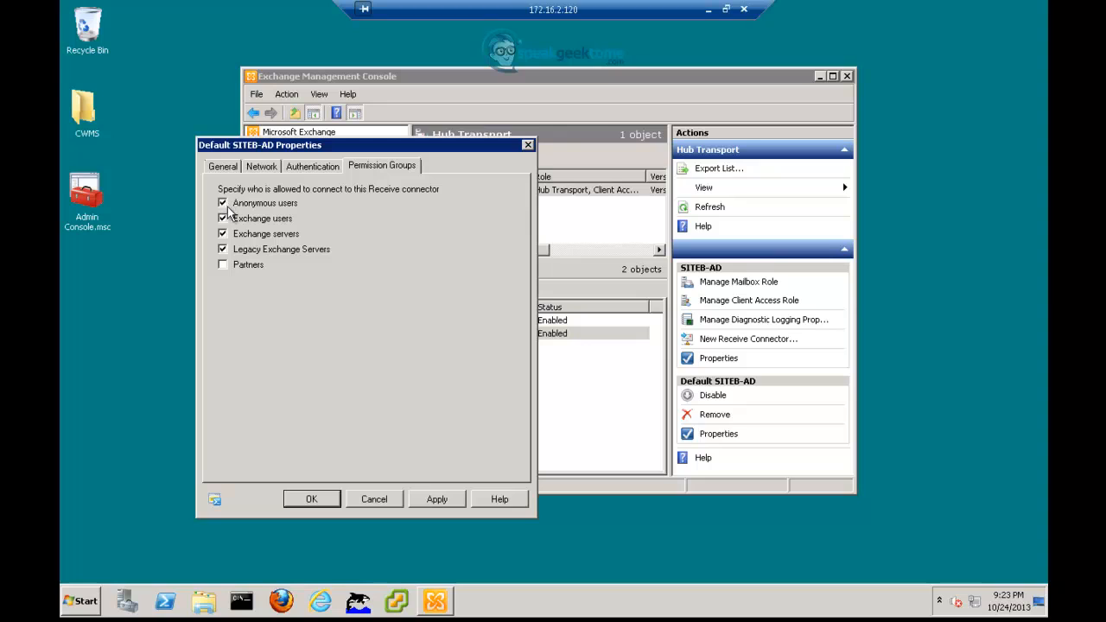
left_click(434, 499)
left_click(330, 502)
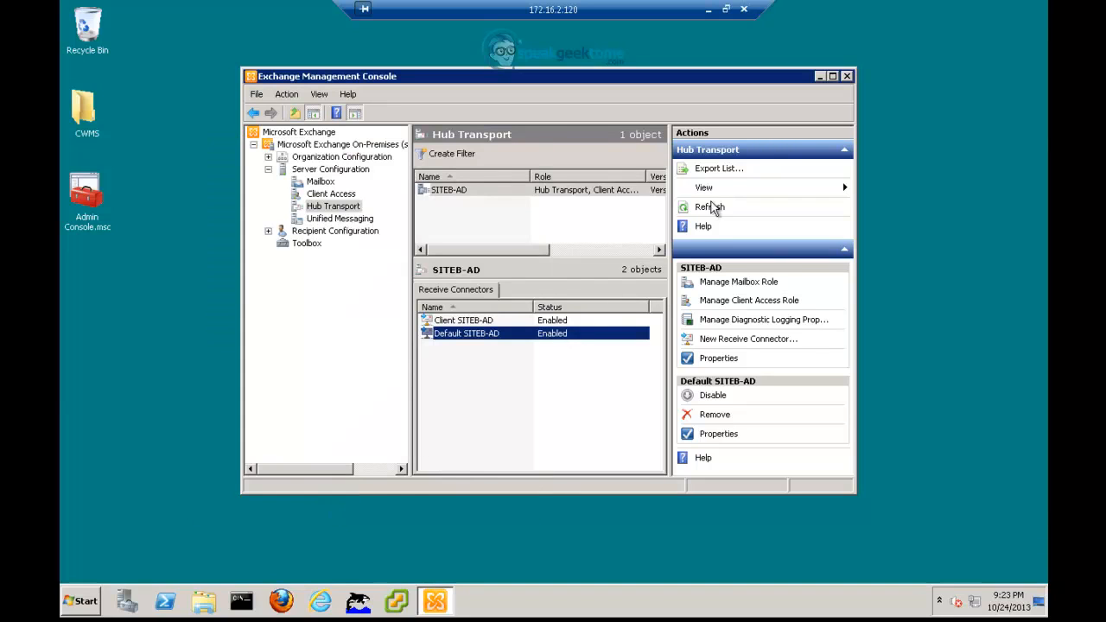
left_click(847, 76)
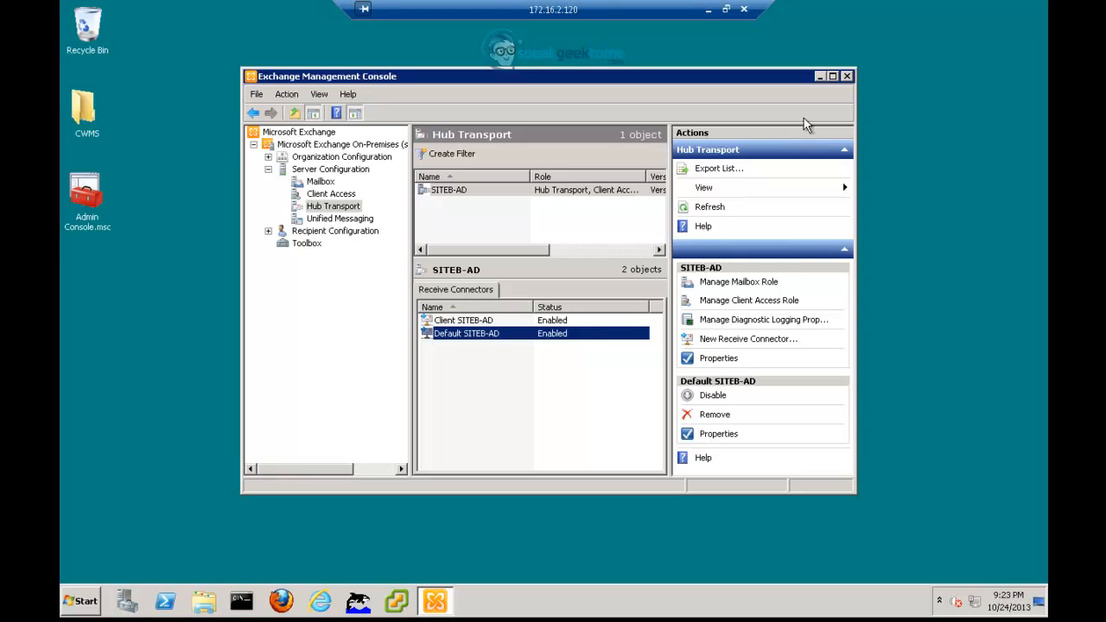
left_click(848, 76)
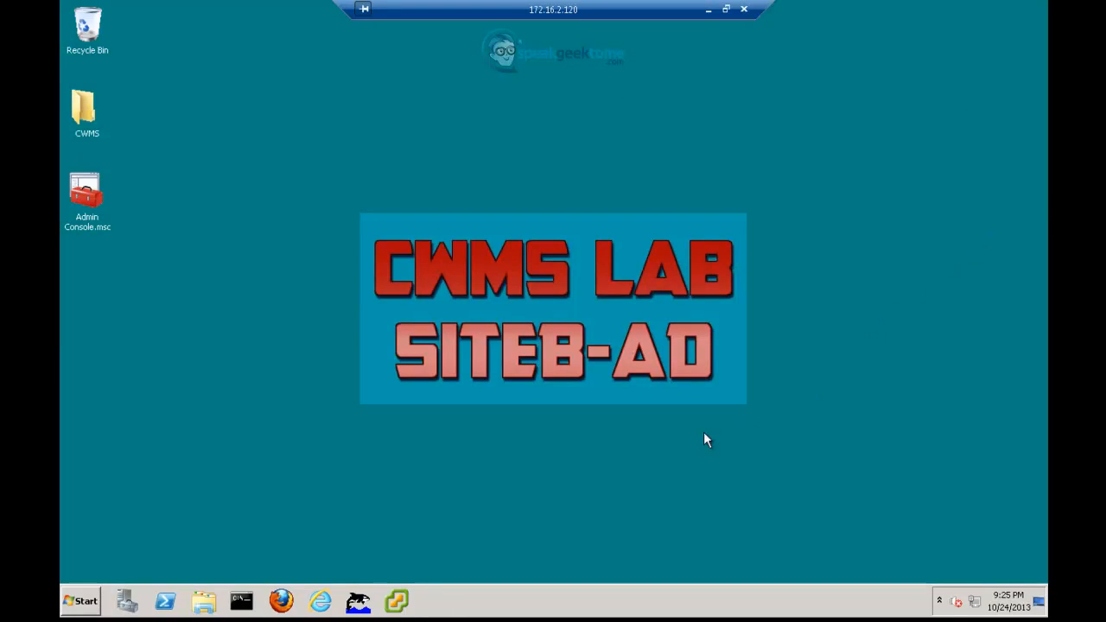
- Log in to vcenter.siteb.com as root and ignore the certificate security warning
left_click(399, 598)
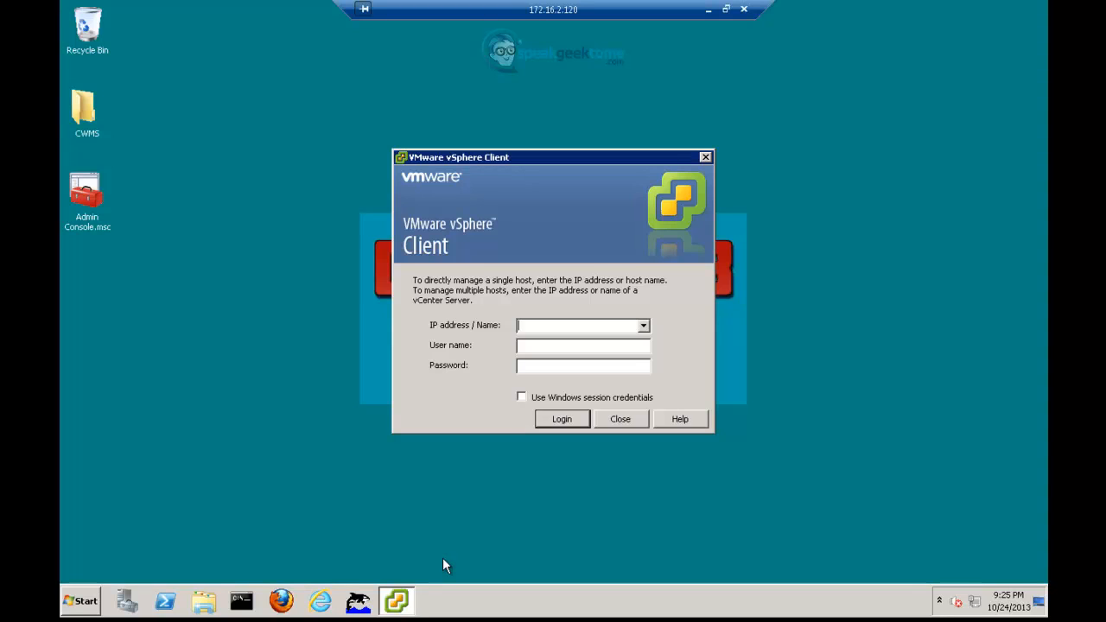
type("vcenter.siteb.com")
key("Tab")
type("root")
key("Tab")
type("********")
key("Return")
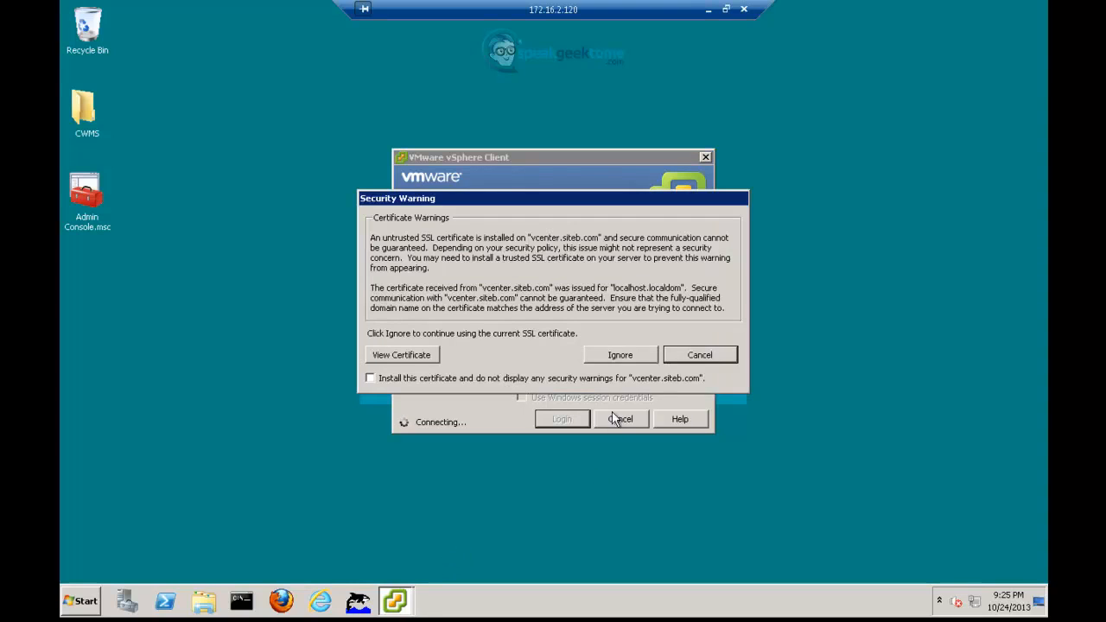
left_click(622, 355)
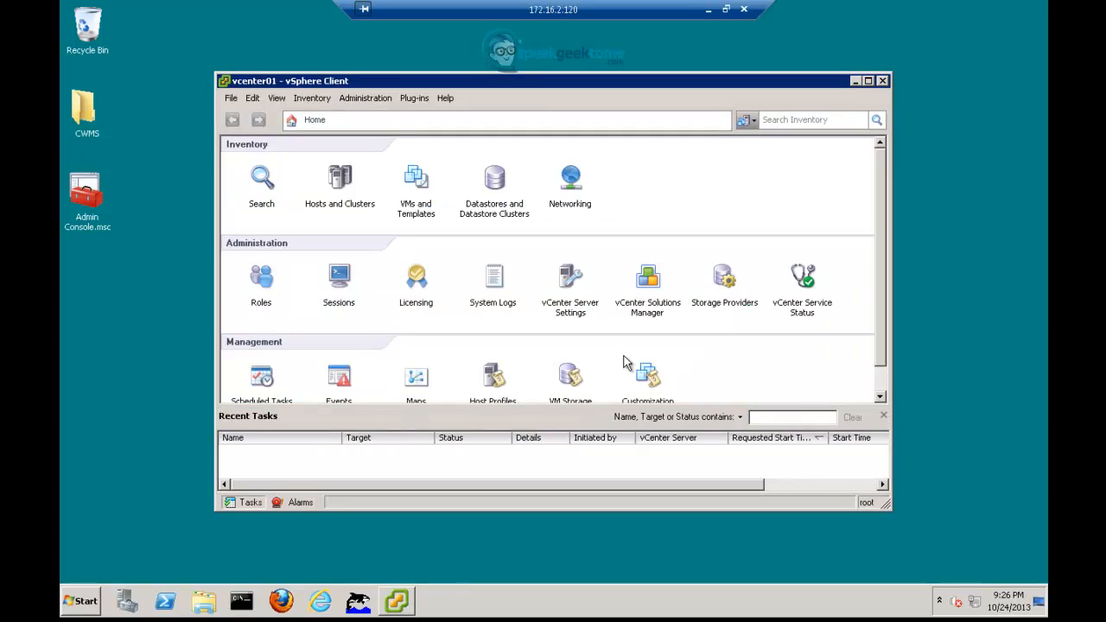
- In Hosts and Clusters, expand vcenter01 and the CWMS datacenter and select host 10.1.2.135
left_click(336, 177)
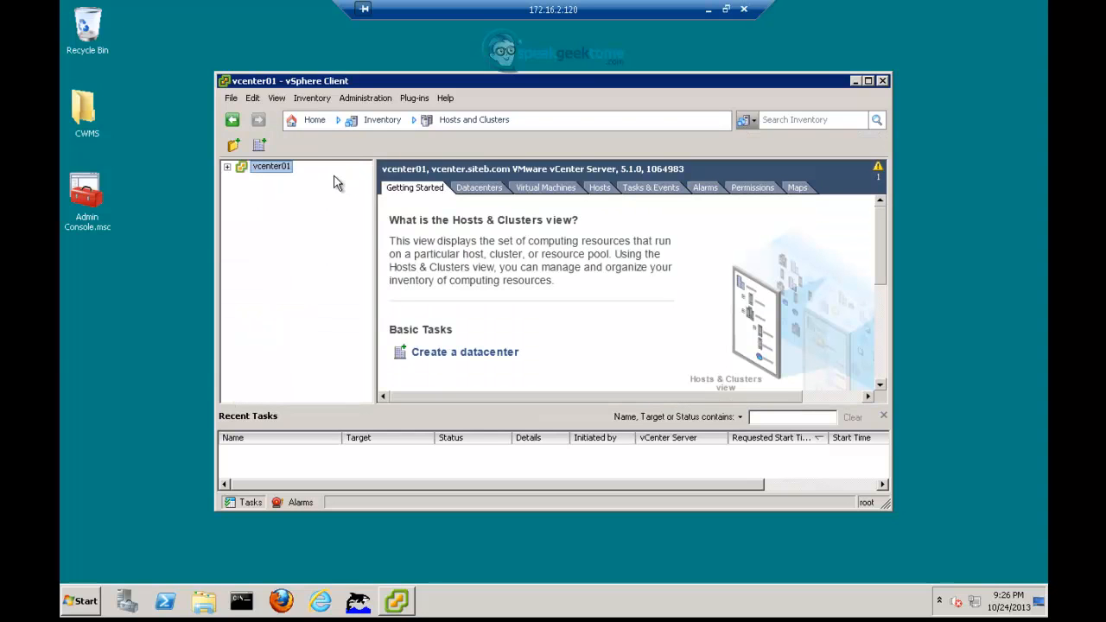
left_click(227, 166)
left_click(243, 179)
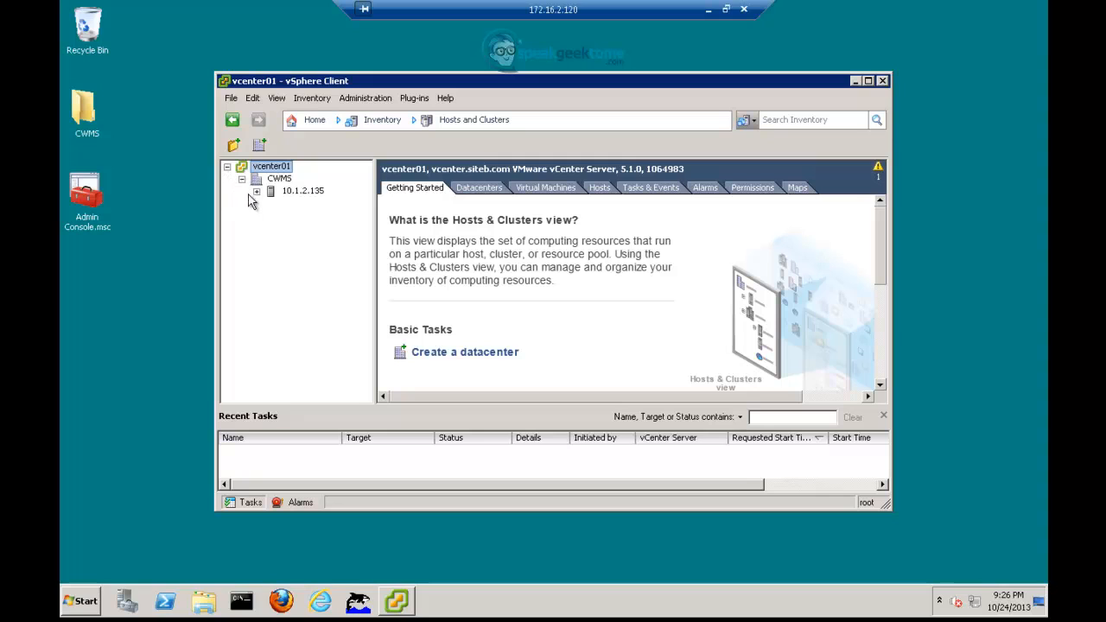
left_click(256, 191)
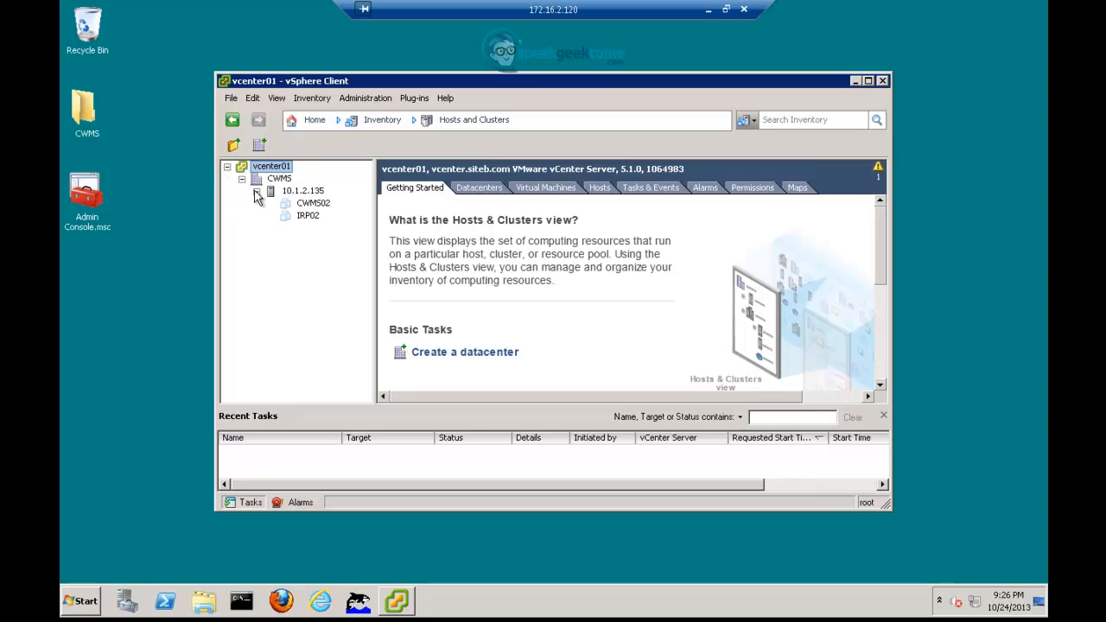
left_click(302, 192)
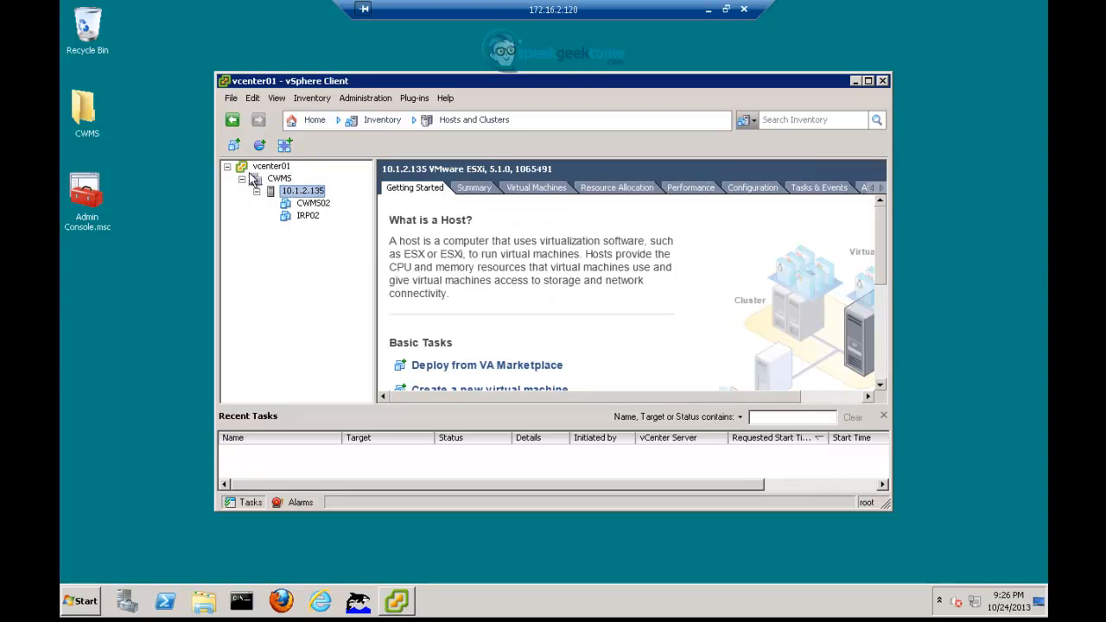
- Start Deploy OVF Template and pick the Cisco WebEx Meetings Server .ova from Desktop\CWMS
left_click(231, 100)
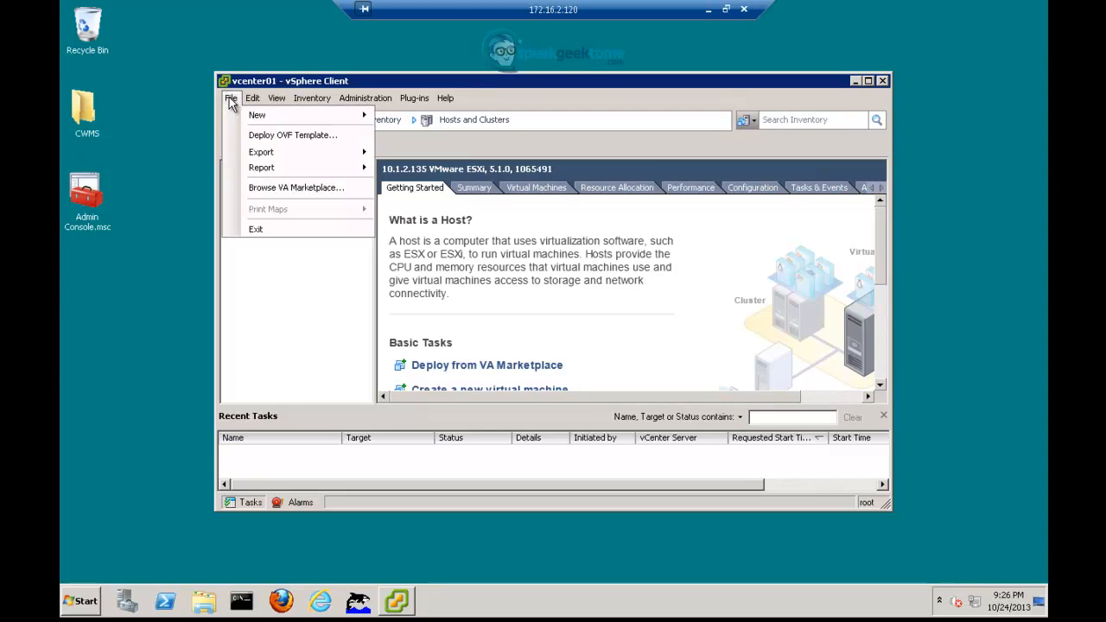
left_click(268, 138)
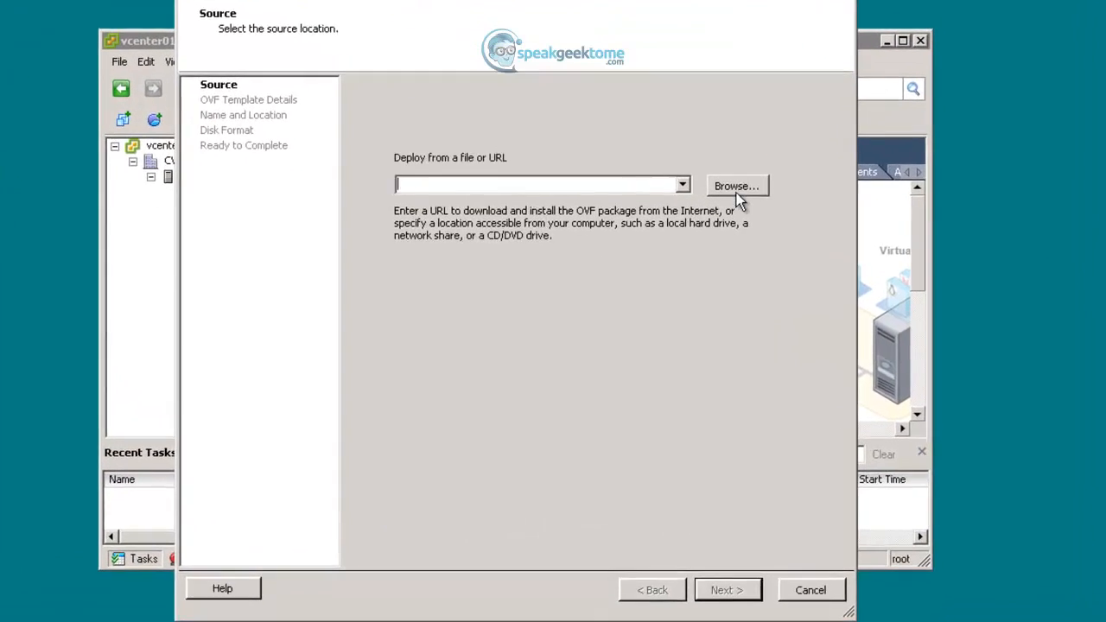
left_click(734, 201)
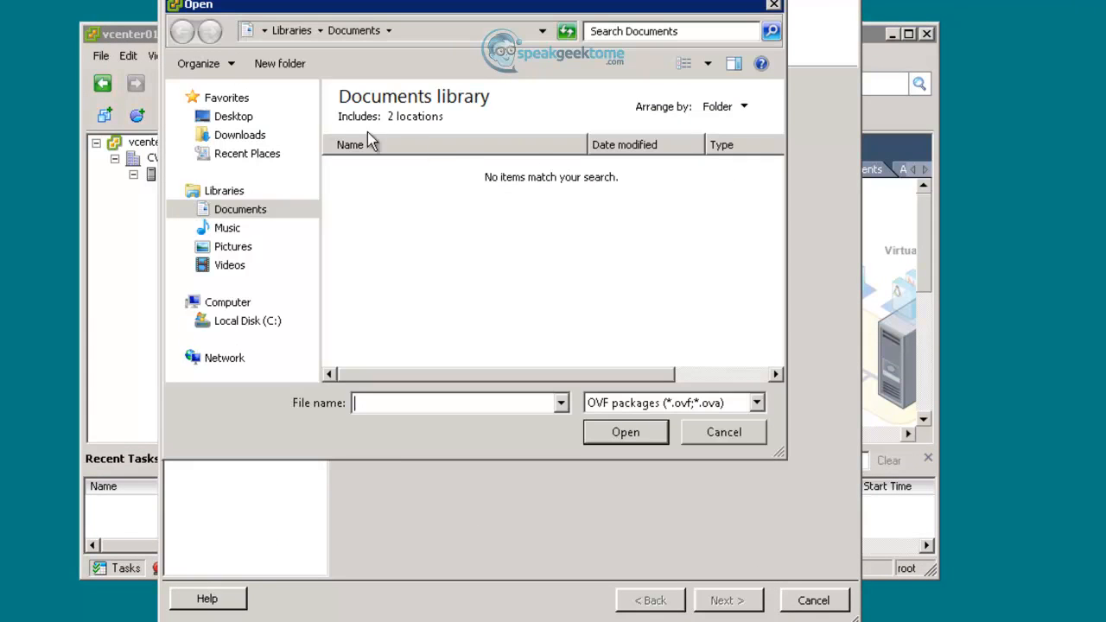
left_click(239, 117)
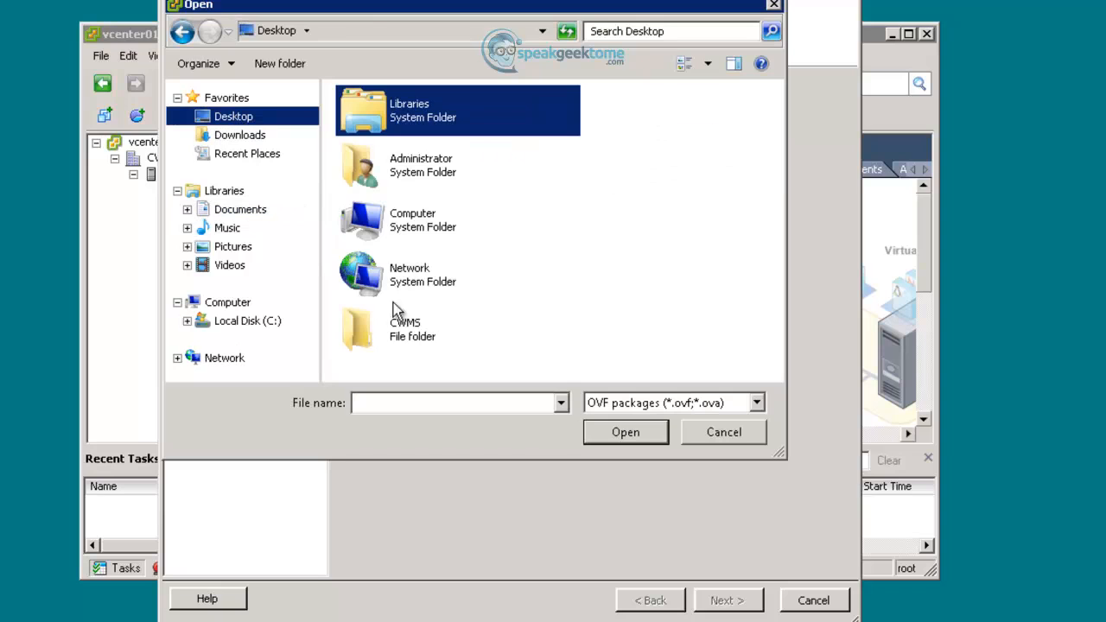
double_click(410, 337)
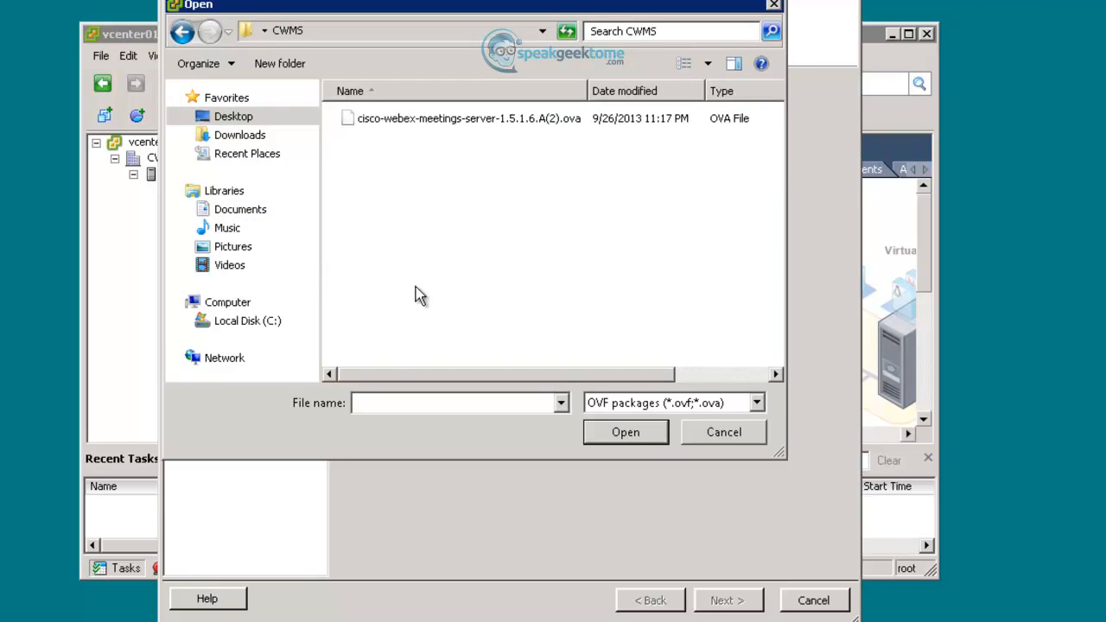
left_click(441, 123)
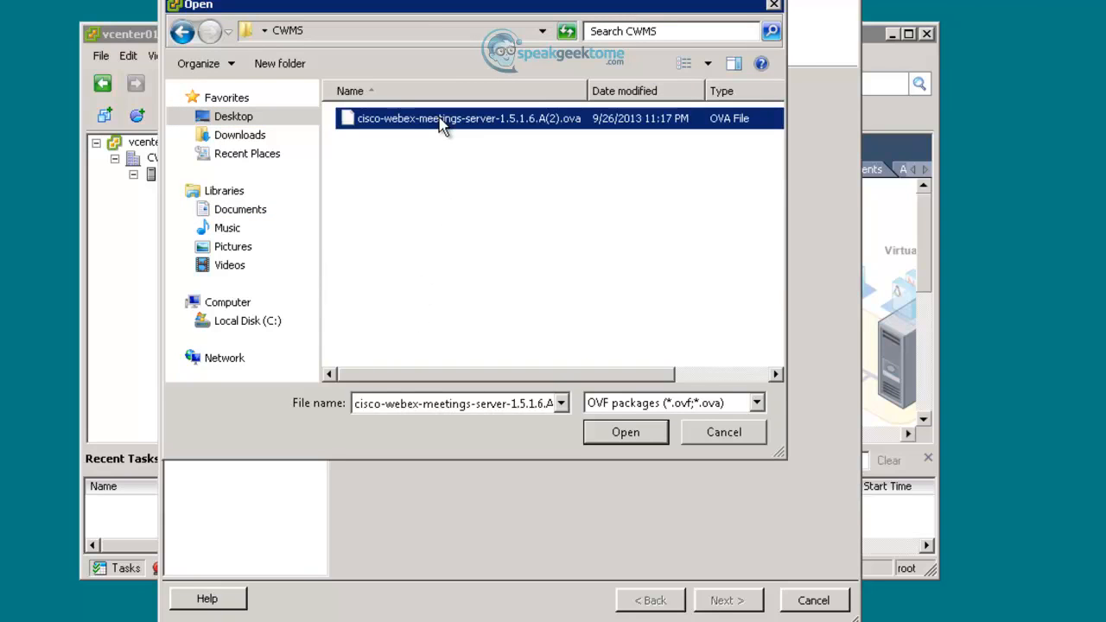
left_click(594, 428)
- Pass the template details, accept the licence agreement and reach Name and Location
left_click(724, 600)
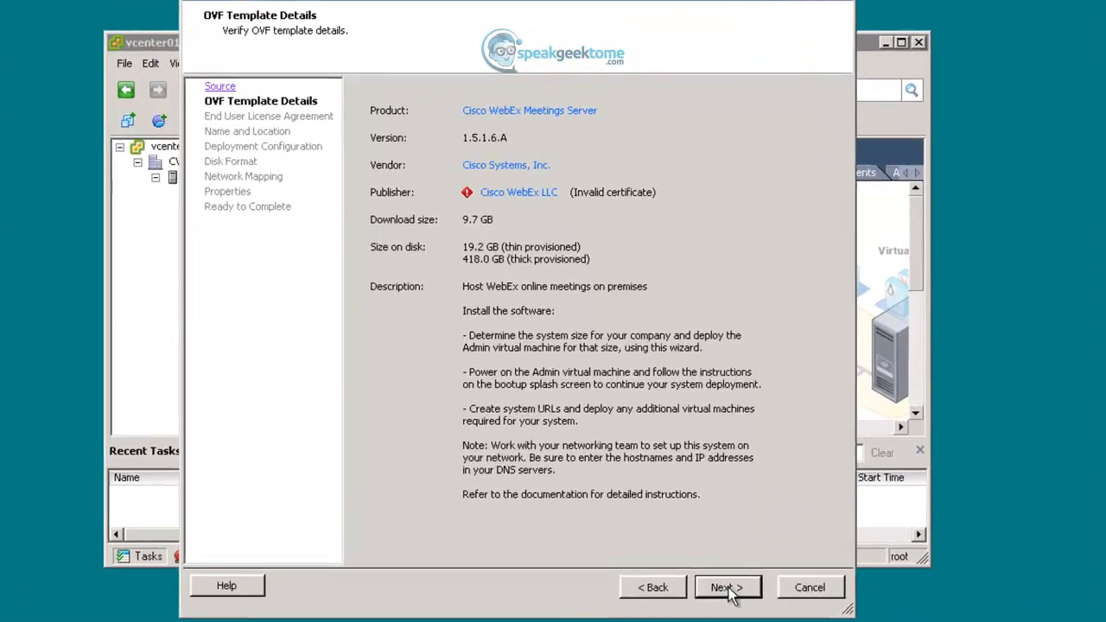
left_click(726, 527)
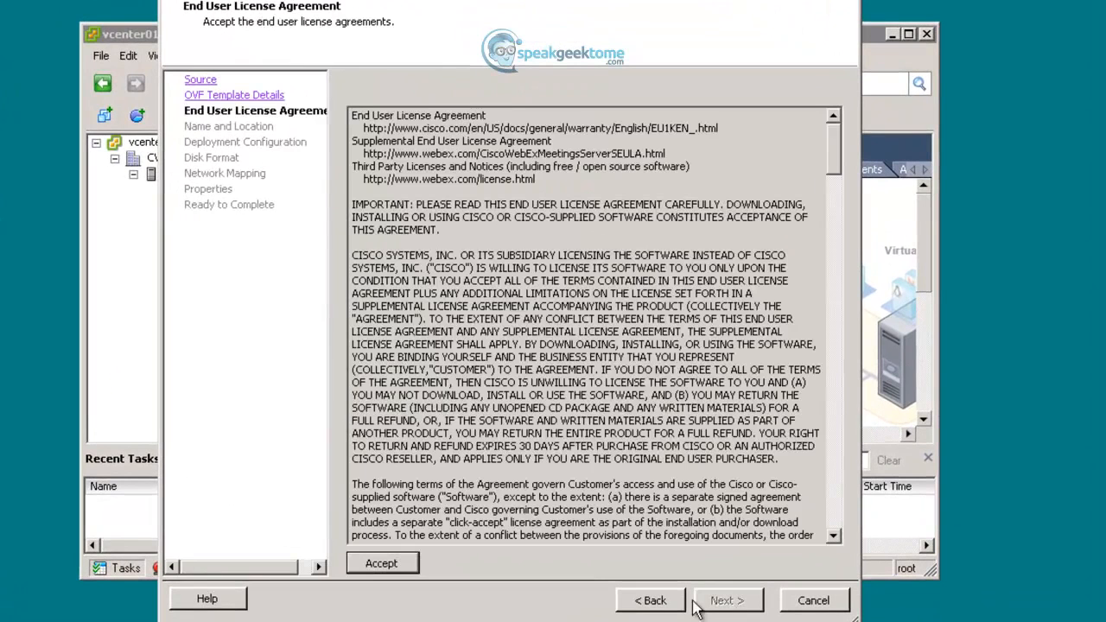
left_click(405, 570)
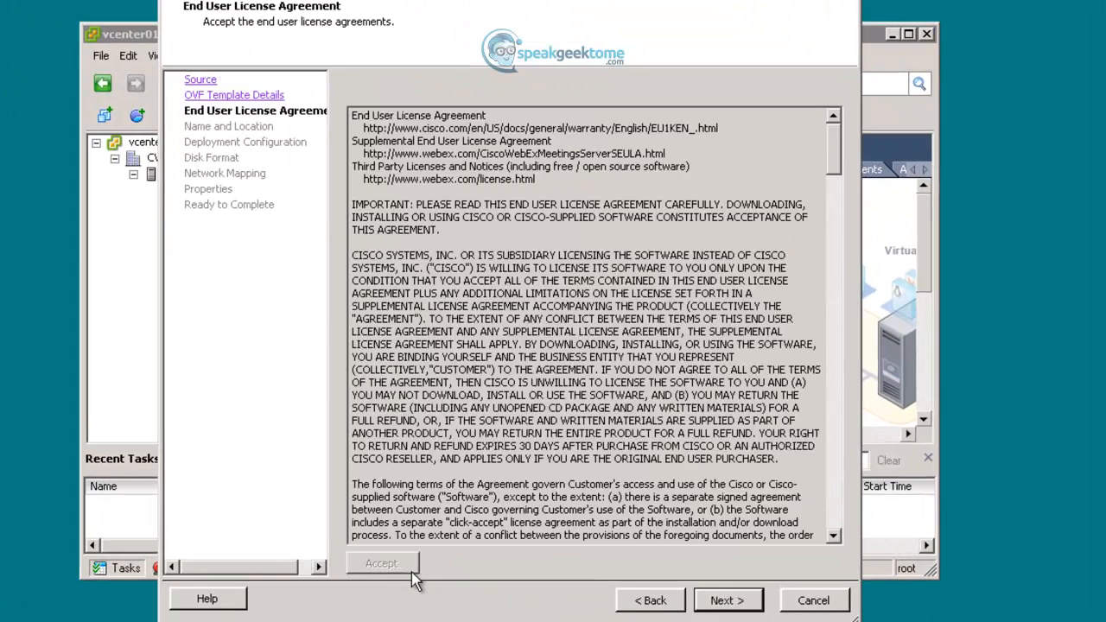
left_click(717, 605)
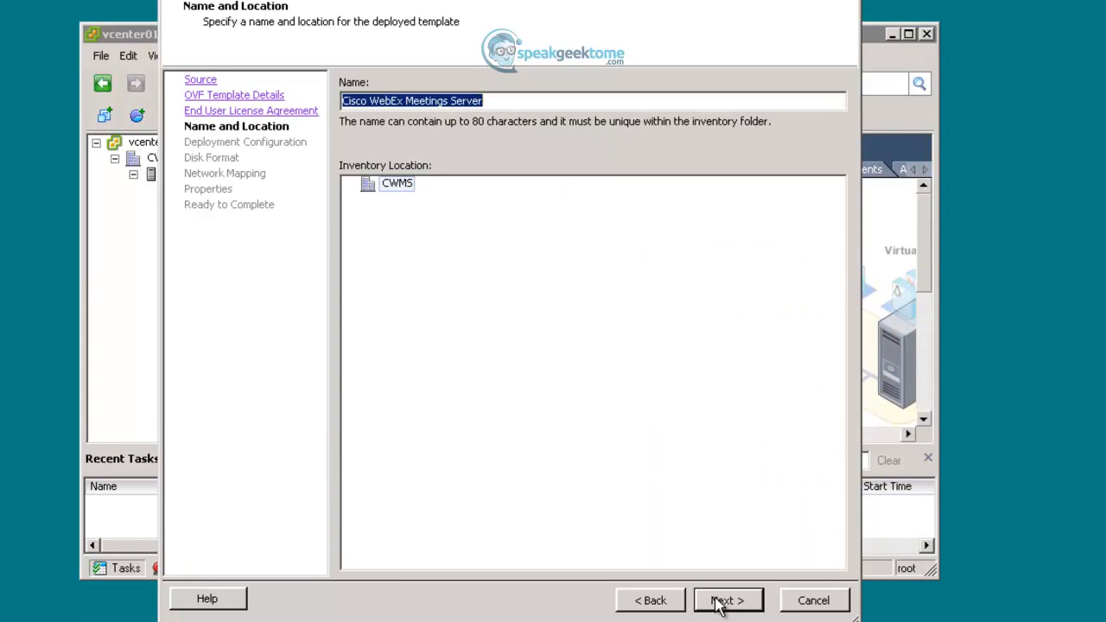
- Name the VM CWMS01 and keep the 50 Users Admin deployment configuration
type("CWMS01")
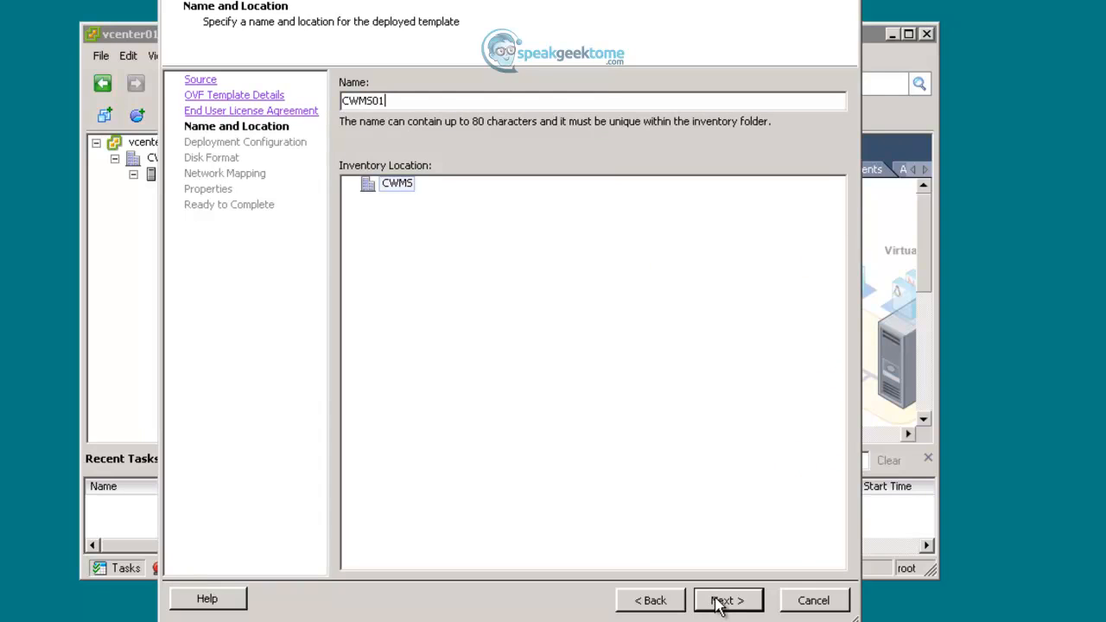
left_click(717, 605)
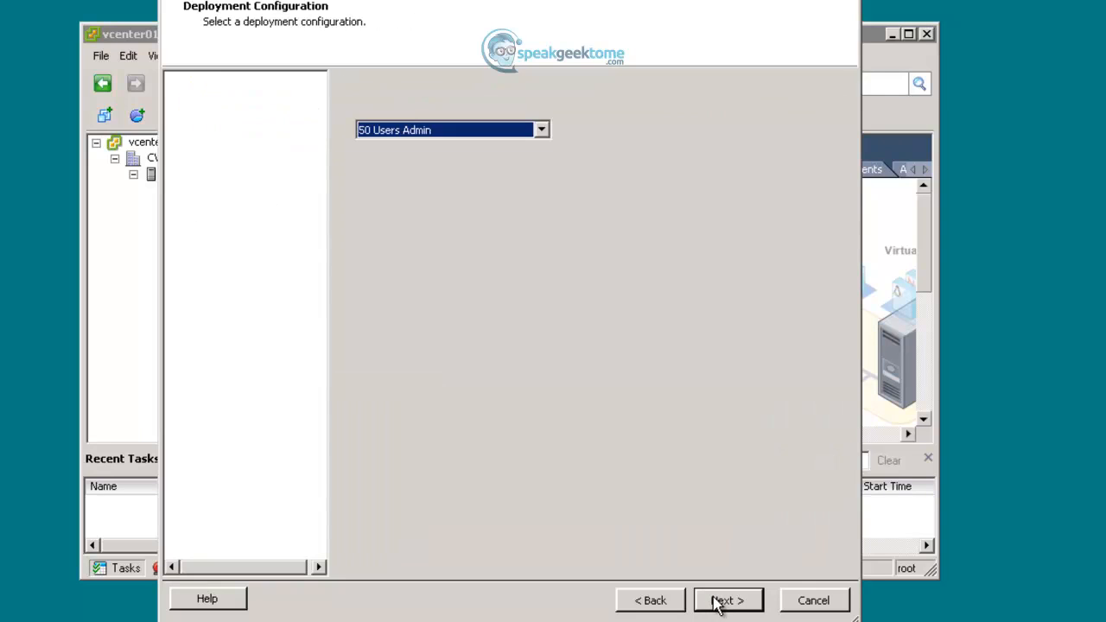
left_click(542, 131)
left_click_drag(546, 177, 547, 227)
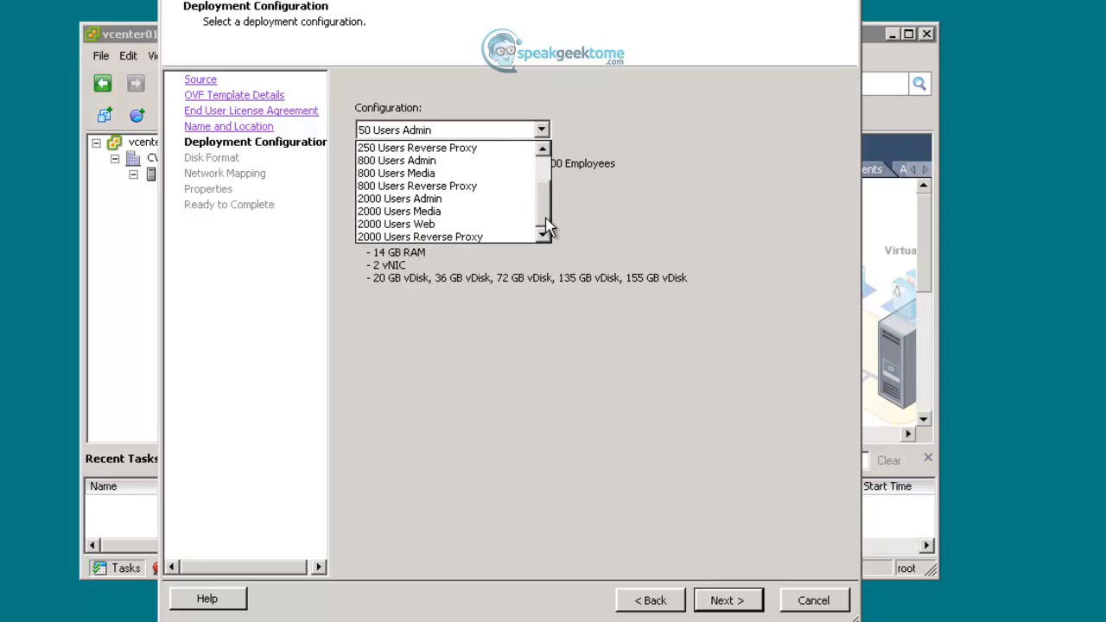
left_click_drag(548, 205, 550, 164)
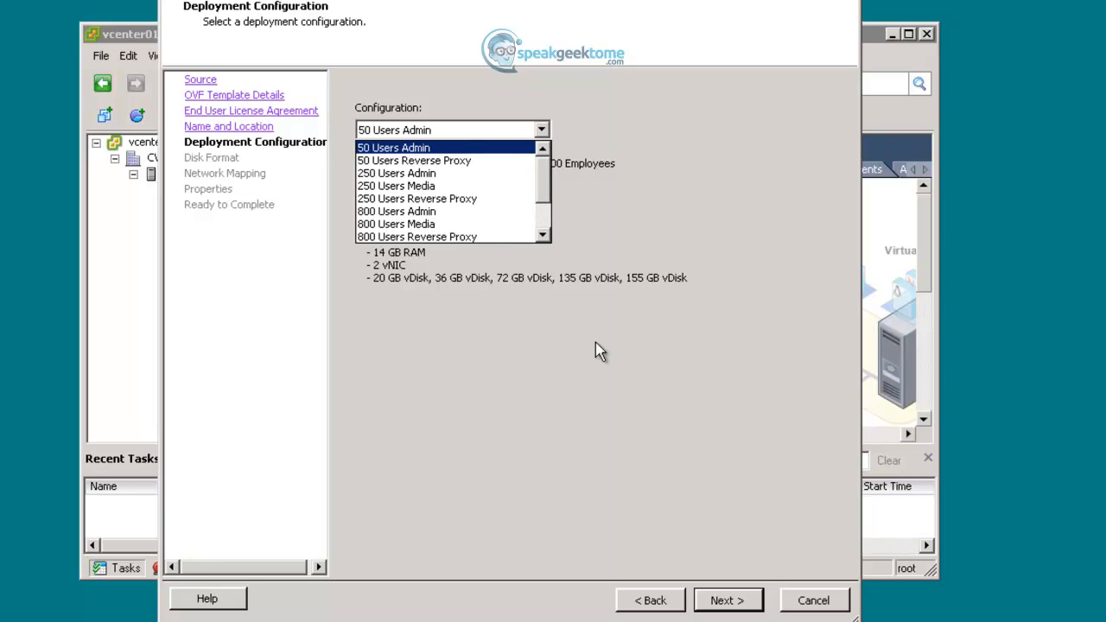
left_click(396, 149)
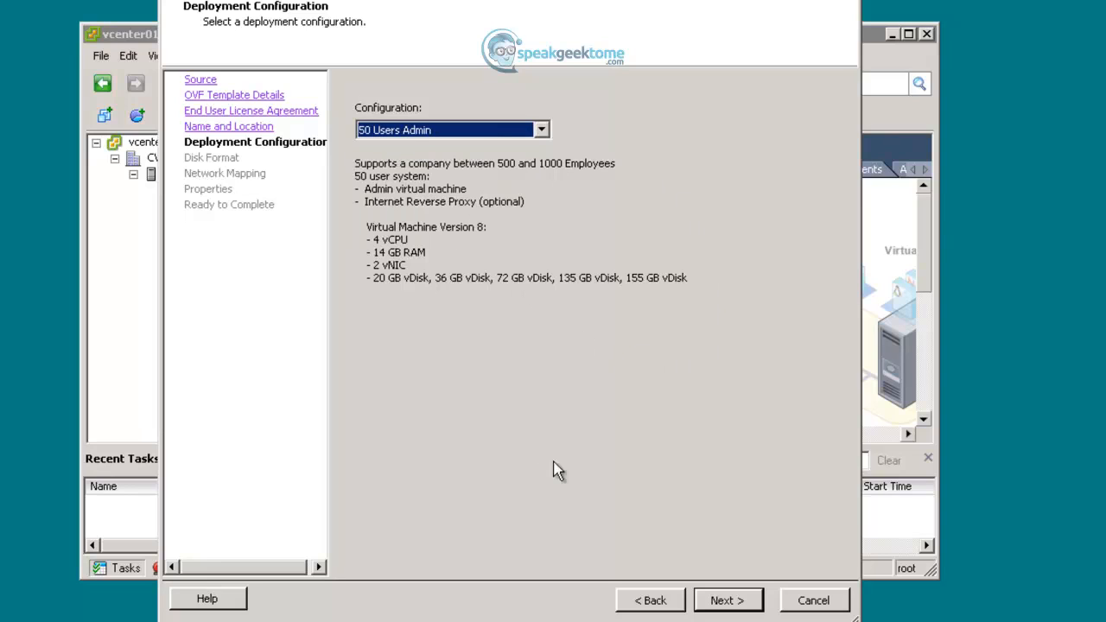
left_click(717, 600)
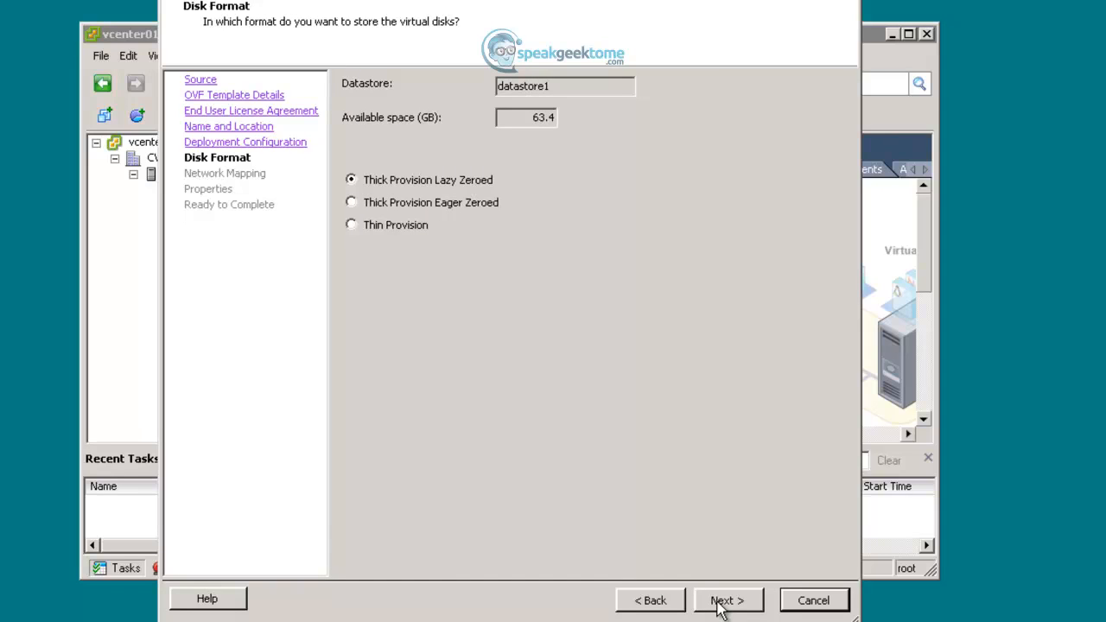
- Use Thin Provision disks and map Network Adapters 1 and 2 to VLan 202
left_click(394, 228)
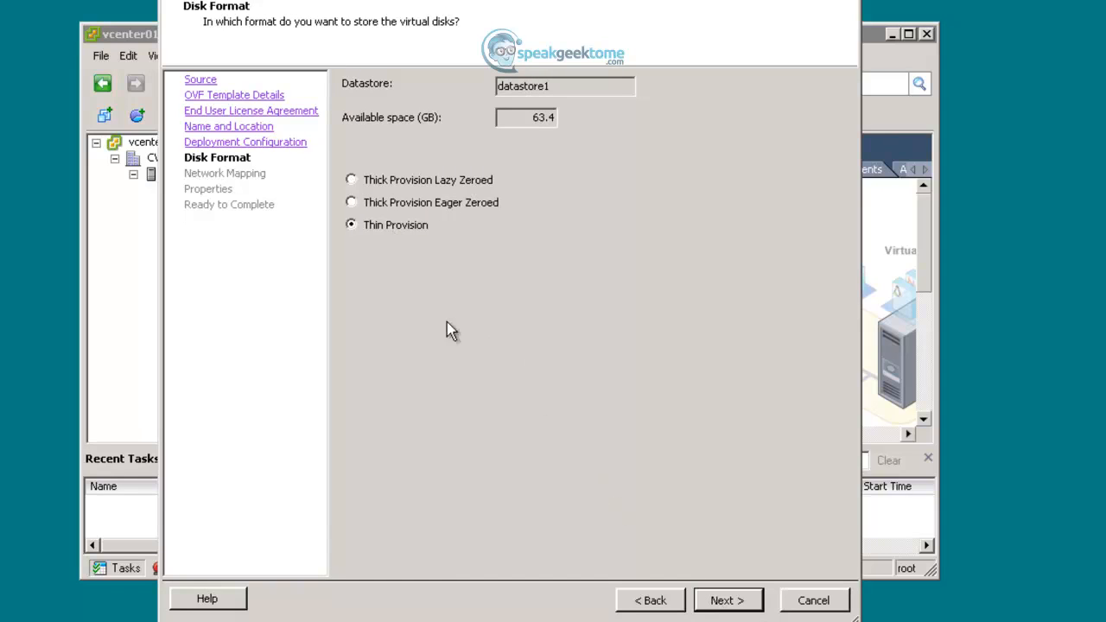
left_click(720, 600)
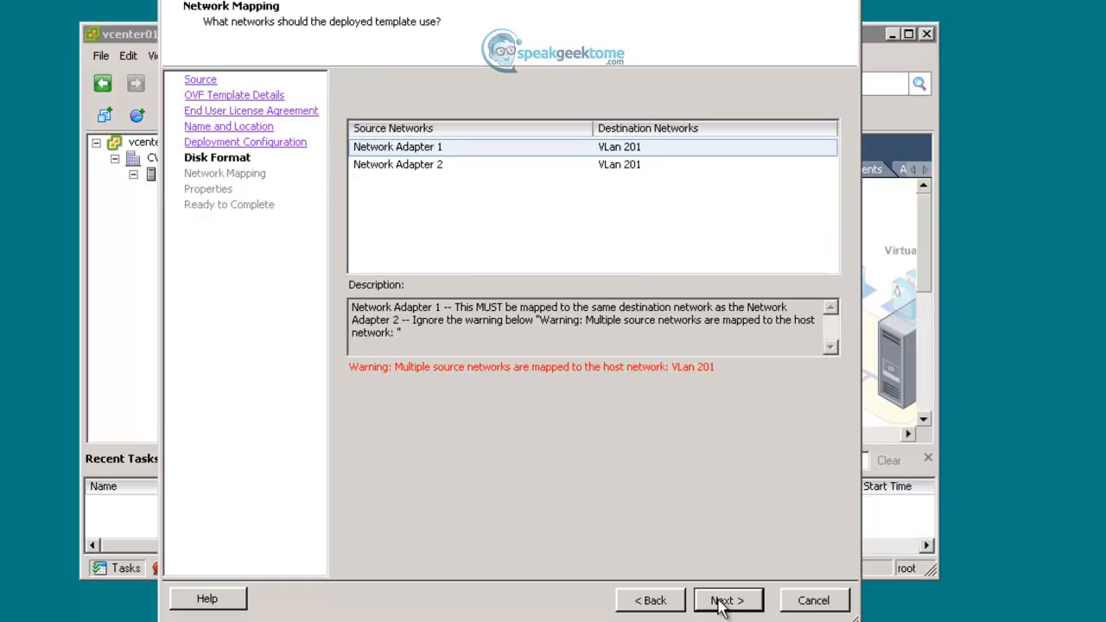
left_click(726, 156)
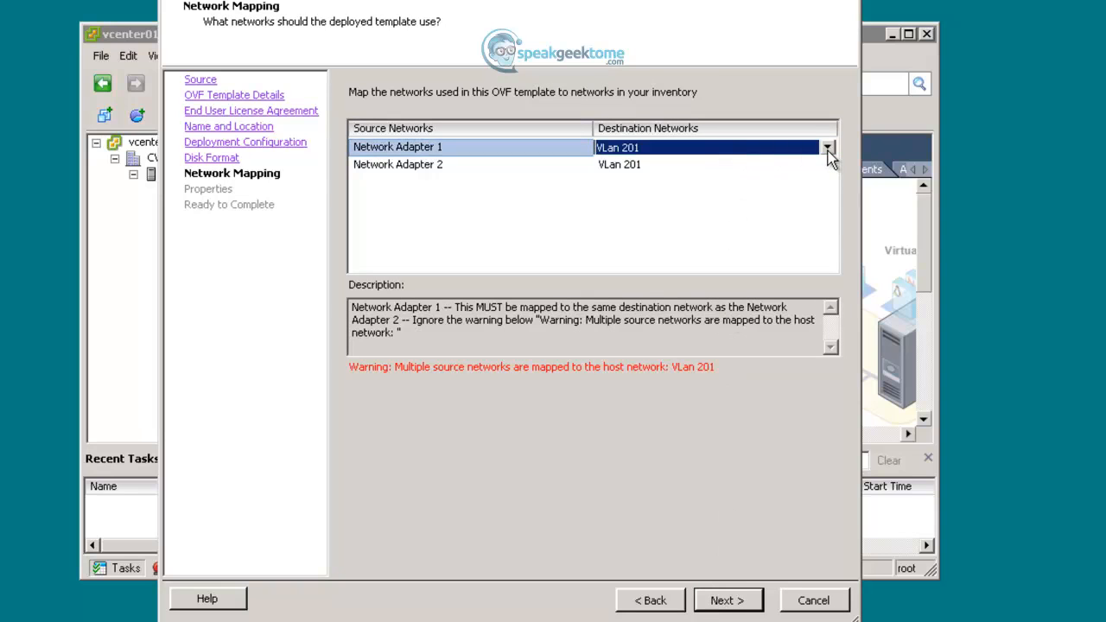
left_click(827, 151)
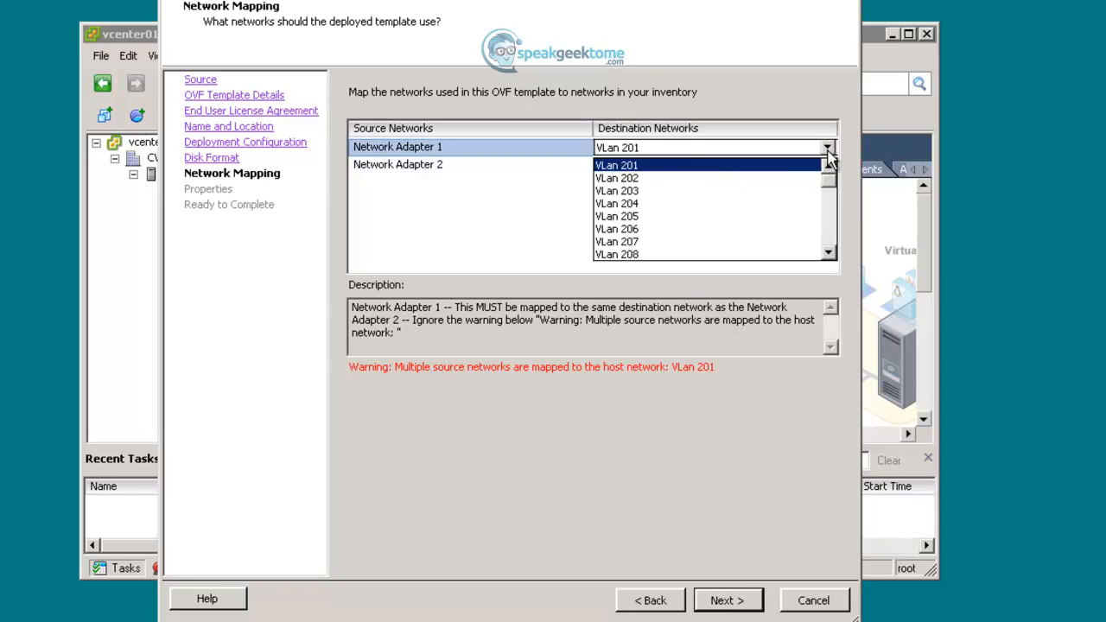
left_click(669, 181)
left_click(674, 164)
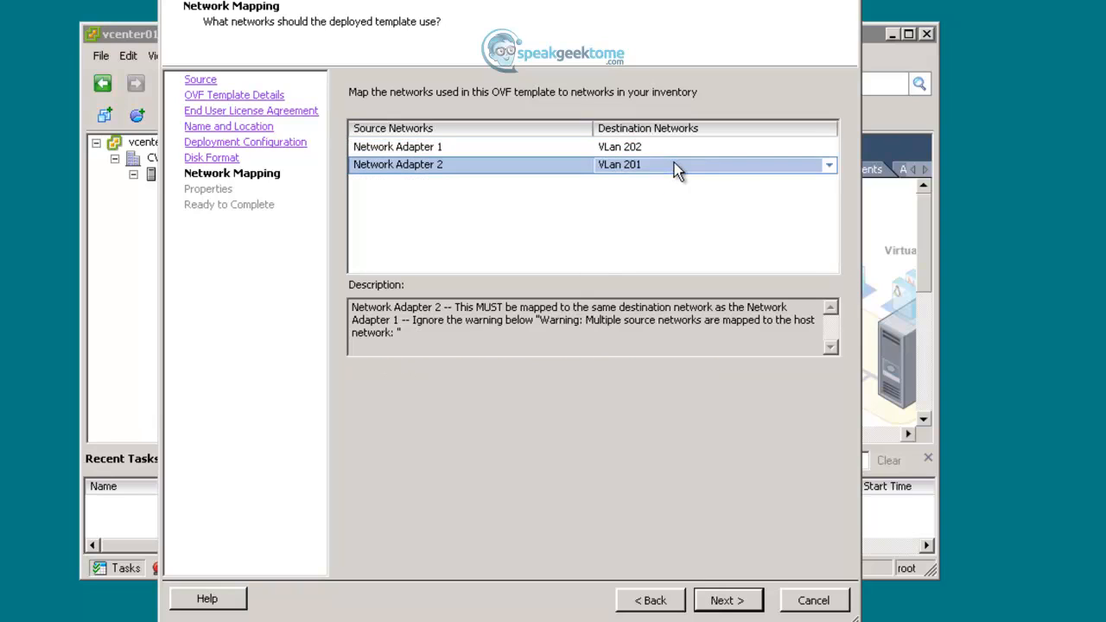
left_click(828, 166)
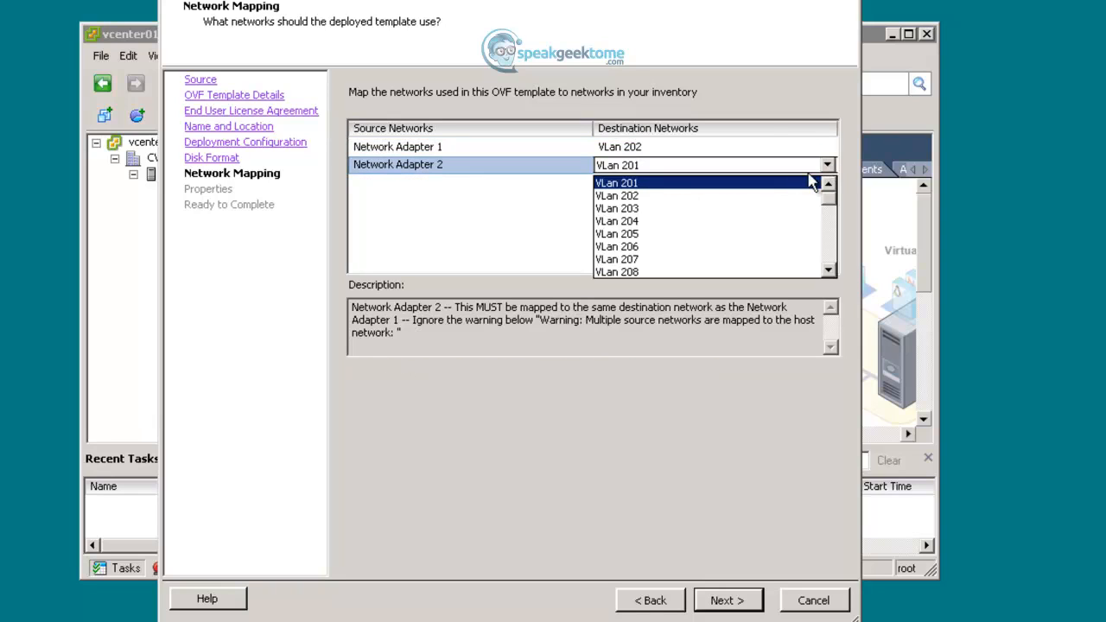
left_click(645, 197)
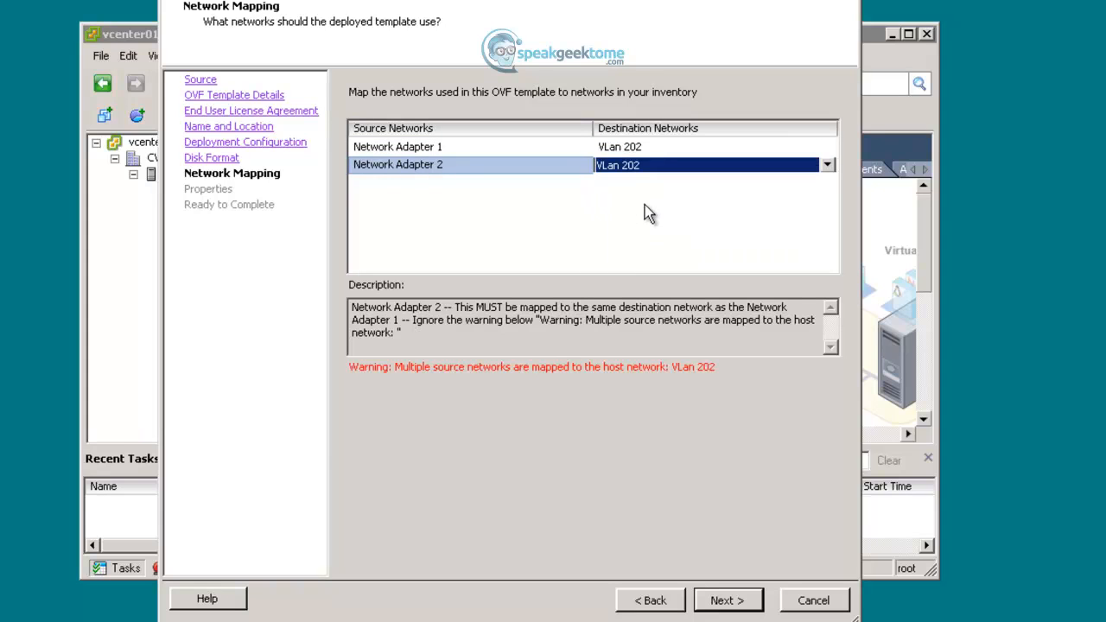
left_click(711, 602)
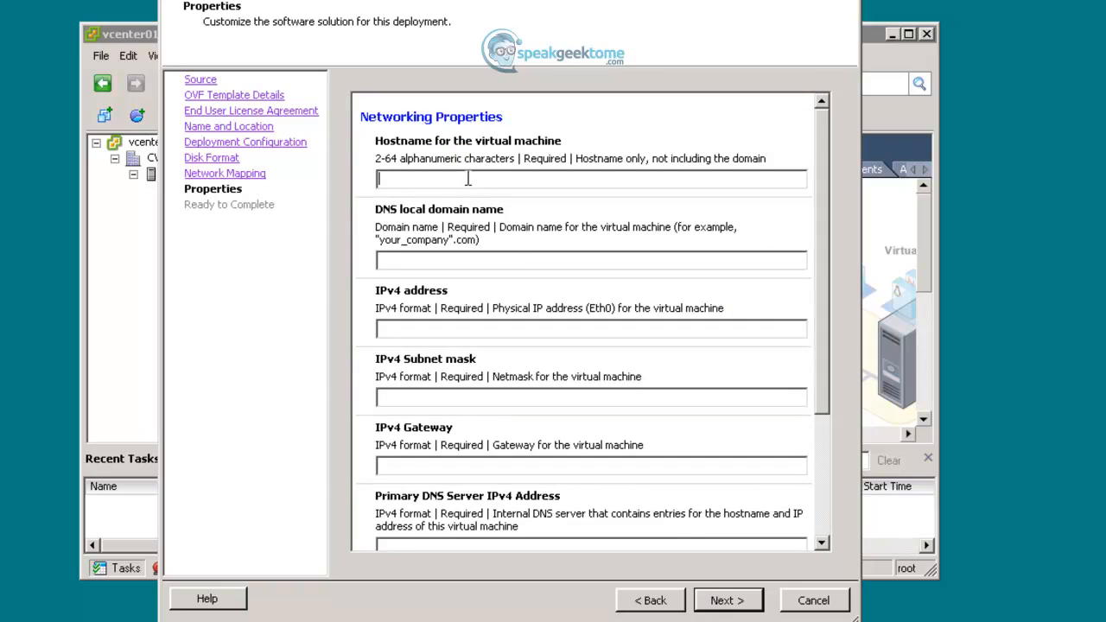
- Enter hostname CWMS01, siteb.com, IP 10.1.2.140/255.255.255.0, gateway 10.1.2.1, DNS 10.1.2.120
type("CWMS01siteb.com10.")
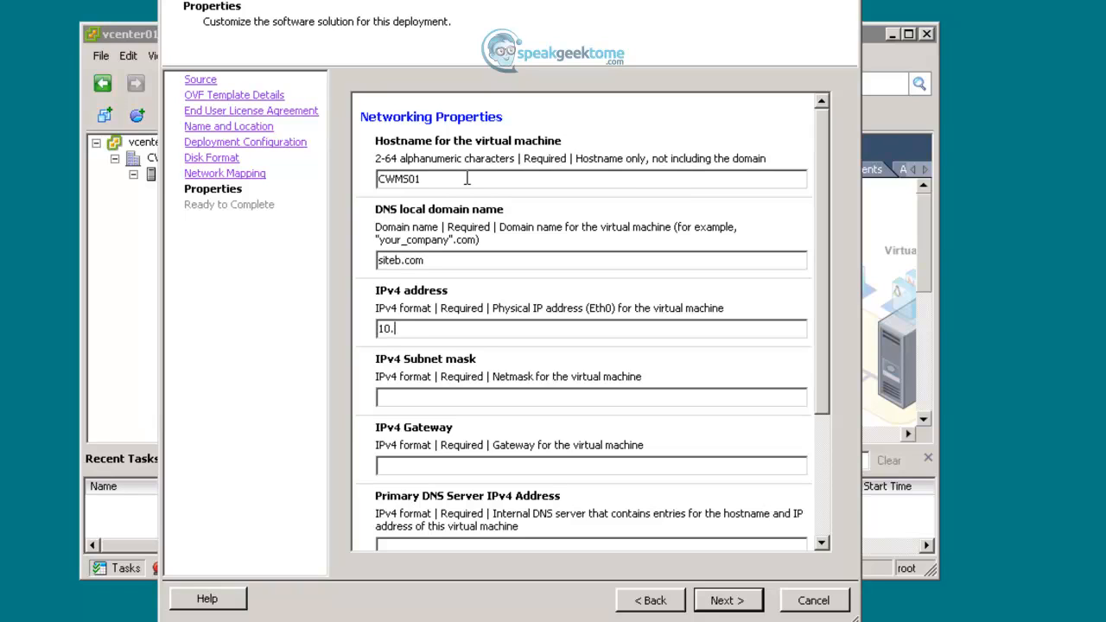
type("1.2.140")
type("255.255.255")
type(".0")
type("10.1.2.")
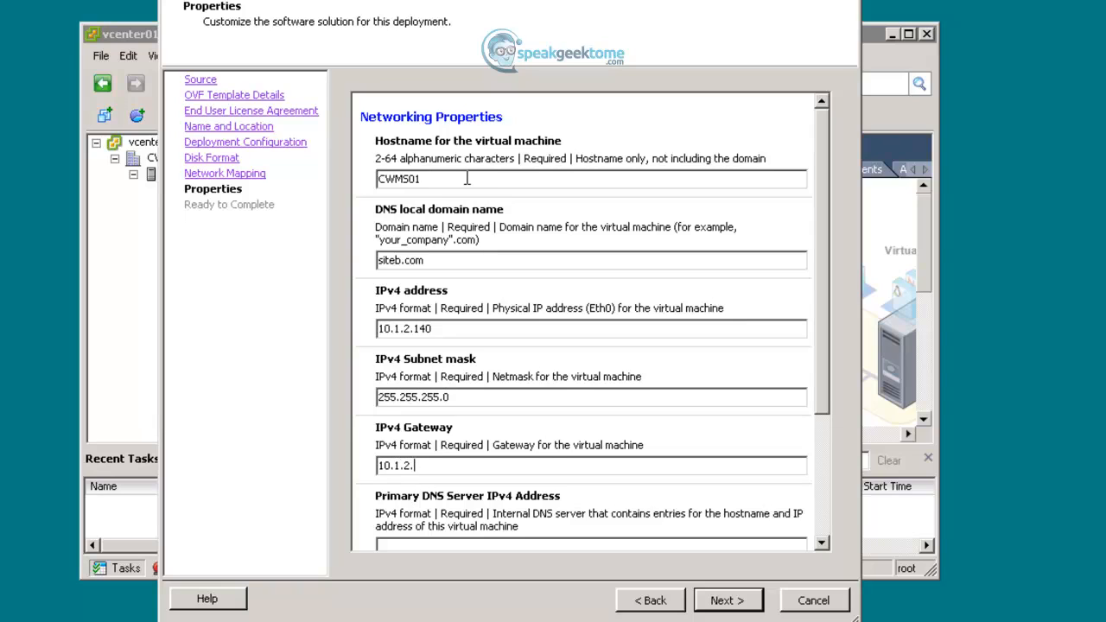
type("1")
key("Tab")
type("10.1.2.120")
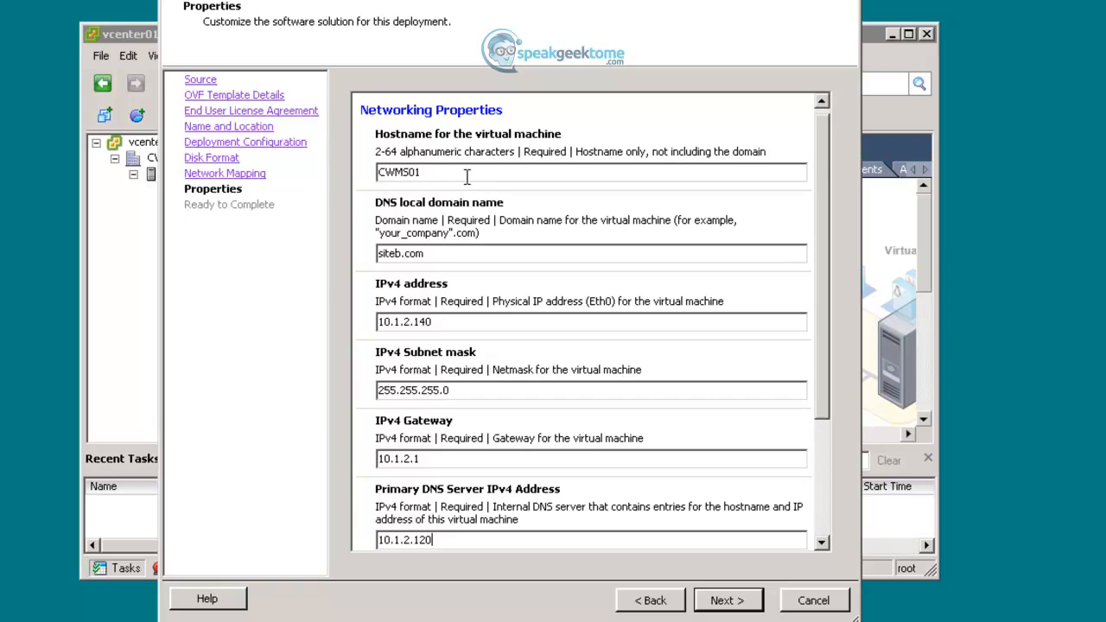
left_click_drag(821, 258, 820, 432)
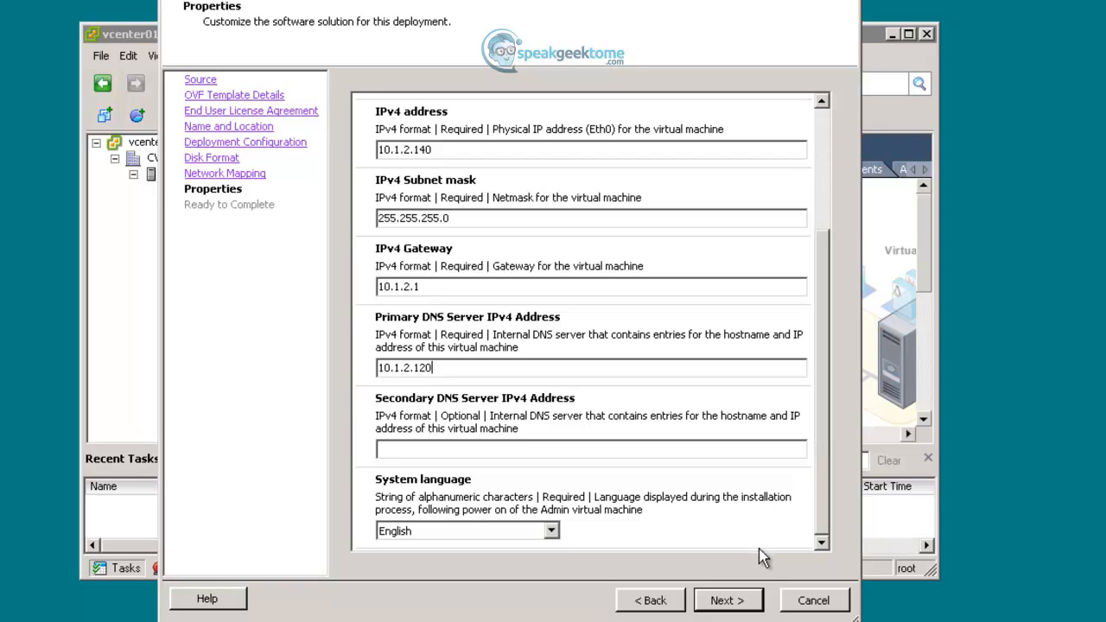
left_click(740, 603)
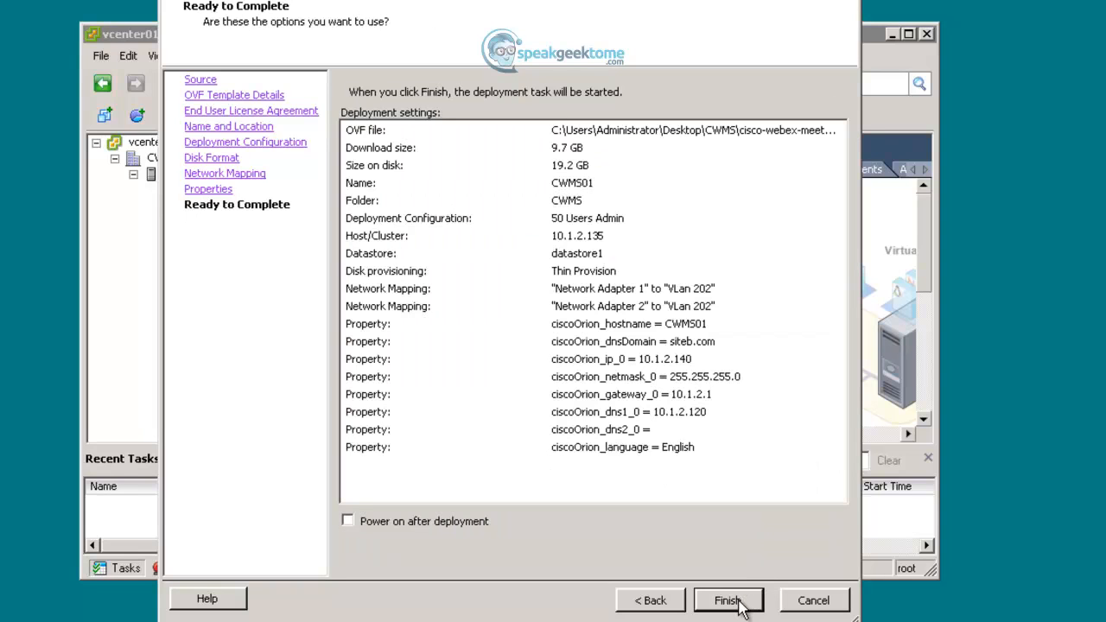
- Finish the CWMS01 deployment from the Ready to Complete summary
left_click(728, 601)
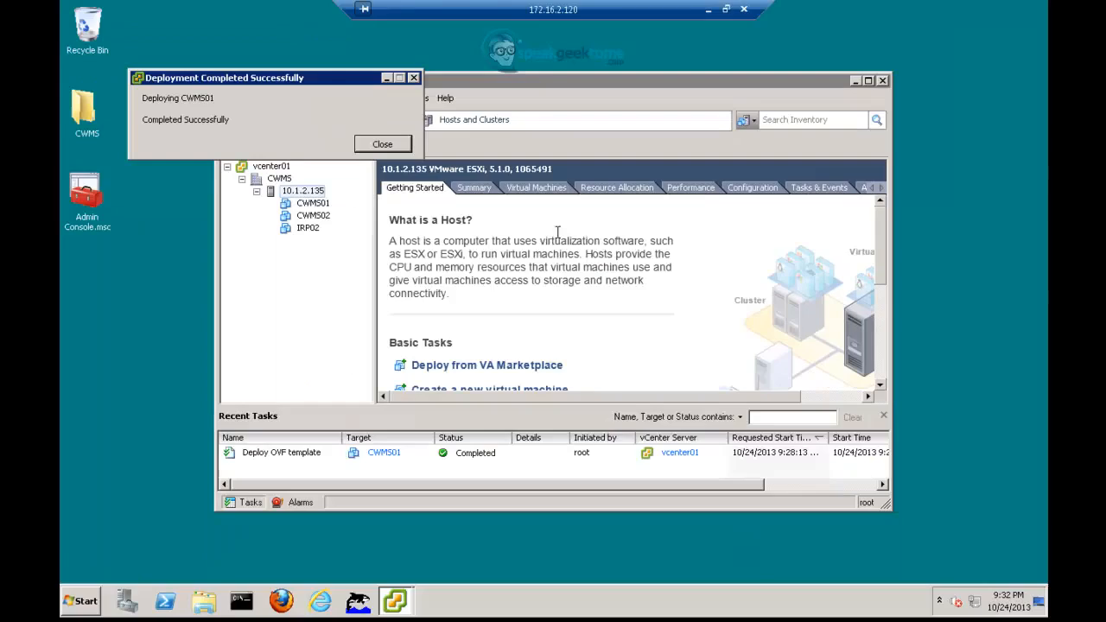
- Dismiss the completion message and start a new OVF deployment from the same WebEx source
left_click(381, 144)
left_click(316, 206)
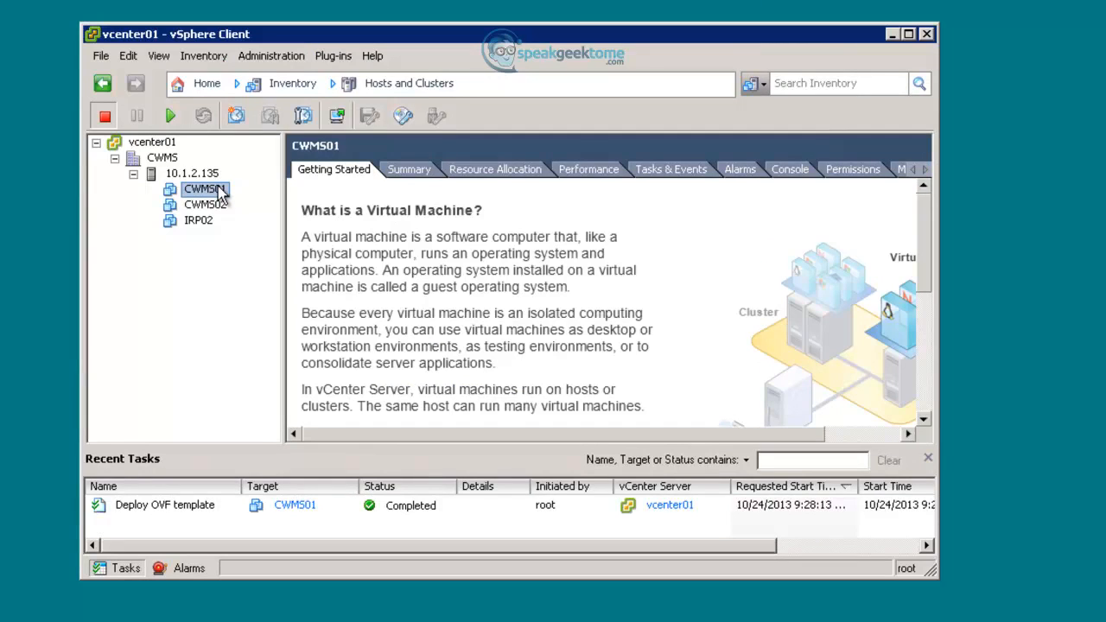
left_click(101, 56)
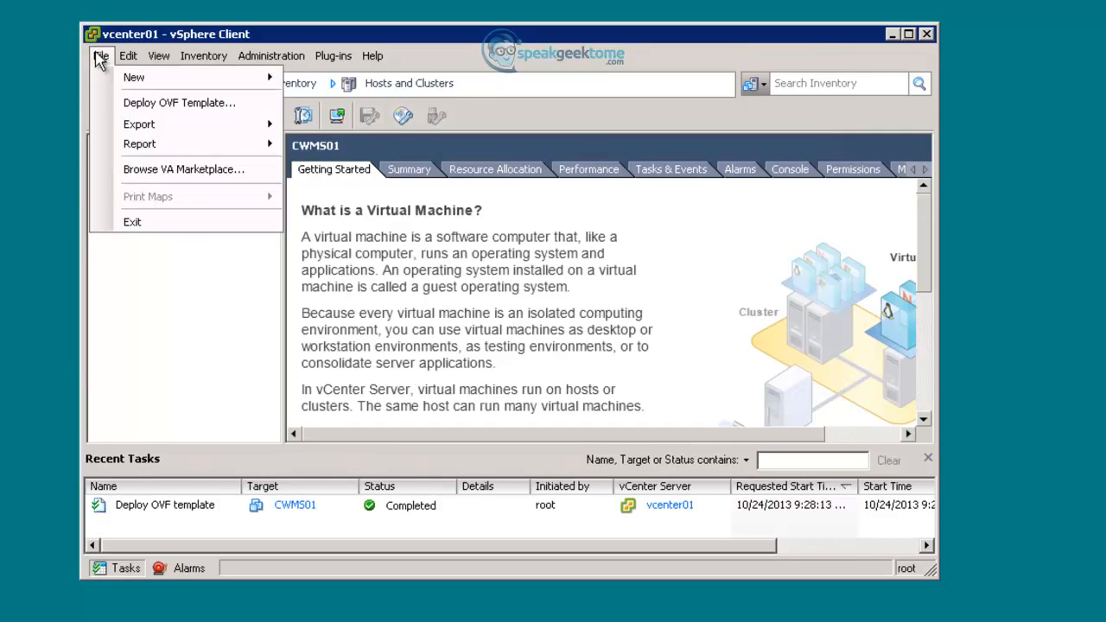
left_click(135, 102)
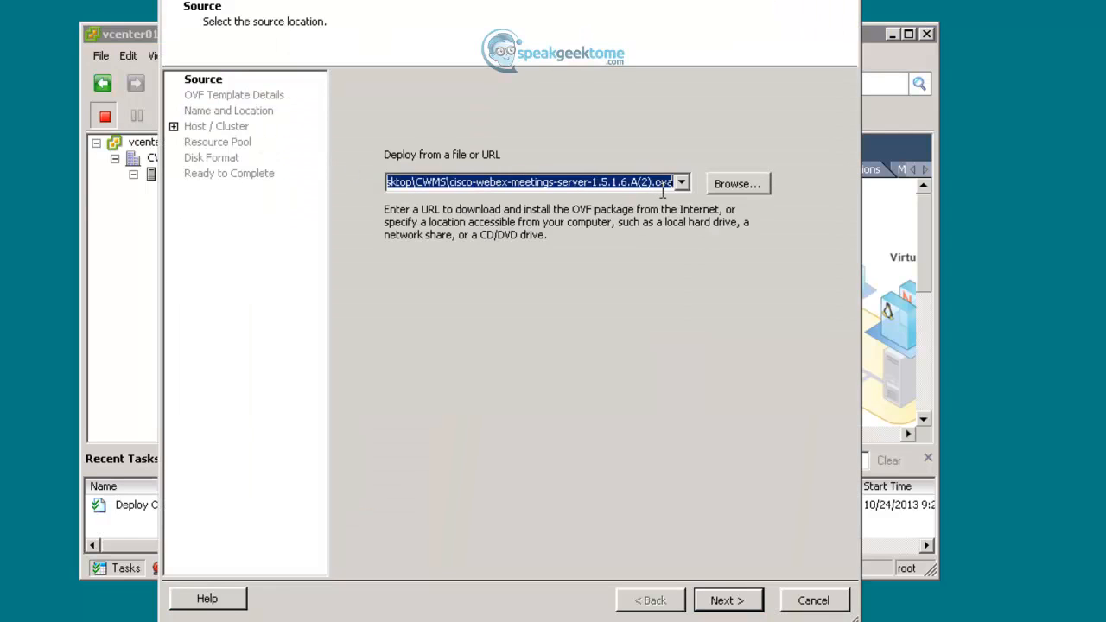
left_click(724, 600)
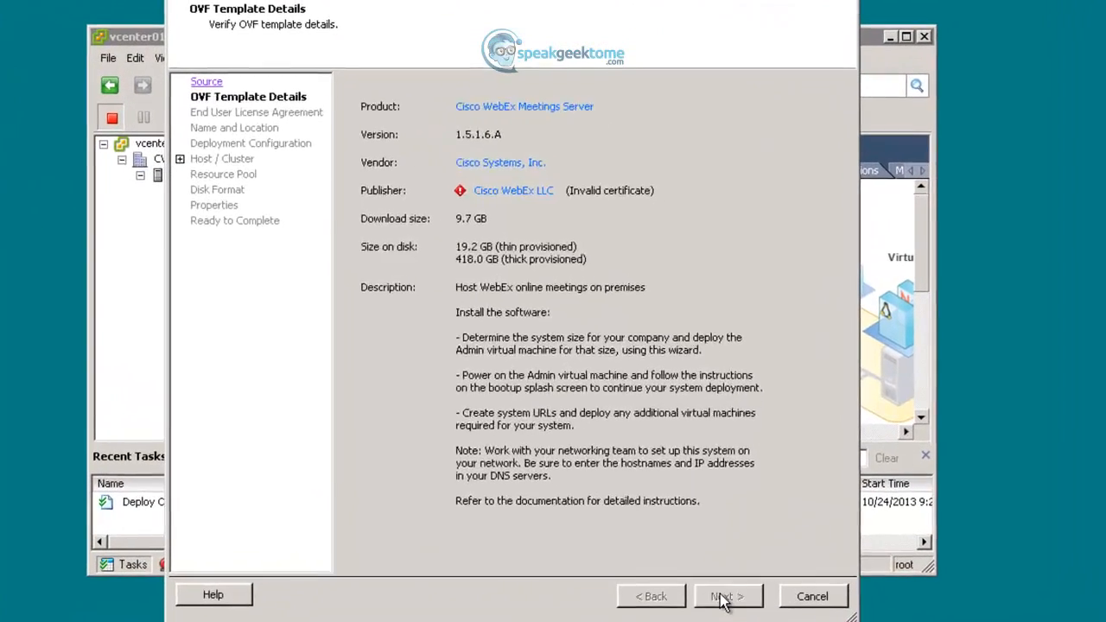
- Accept the licence agreement and name the second VM IRP01
left_click(722, 598)
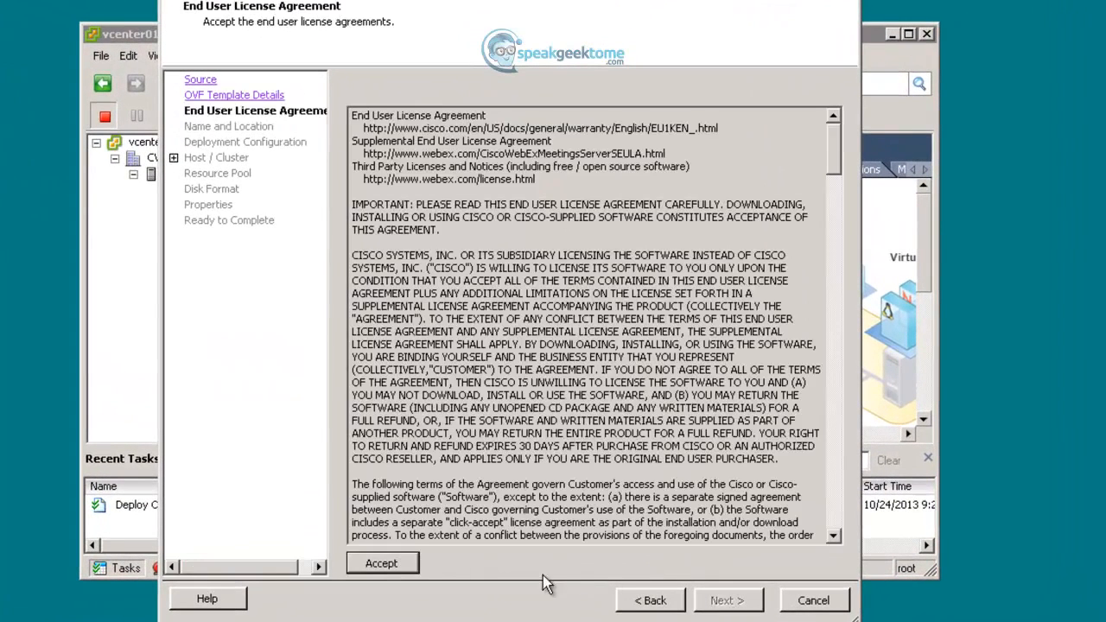
left_click(383, 563)
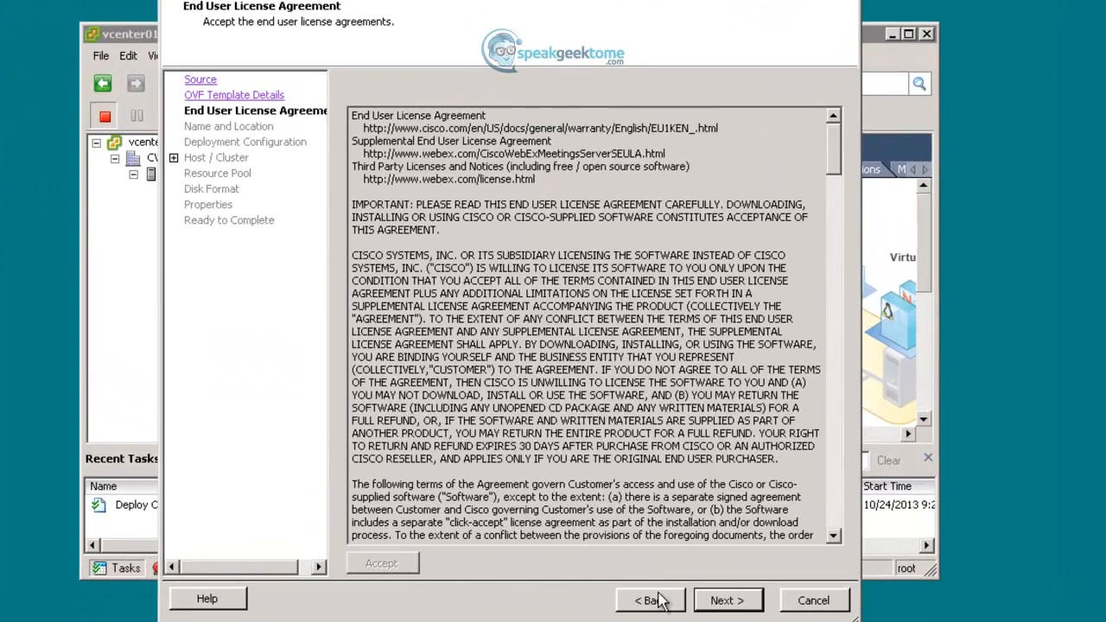
left_click(726, 605)
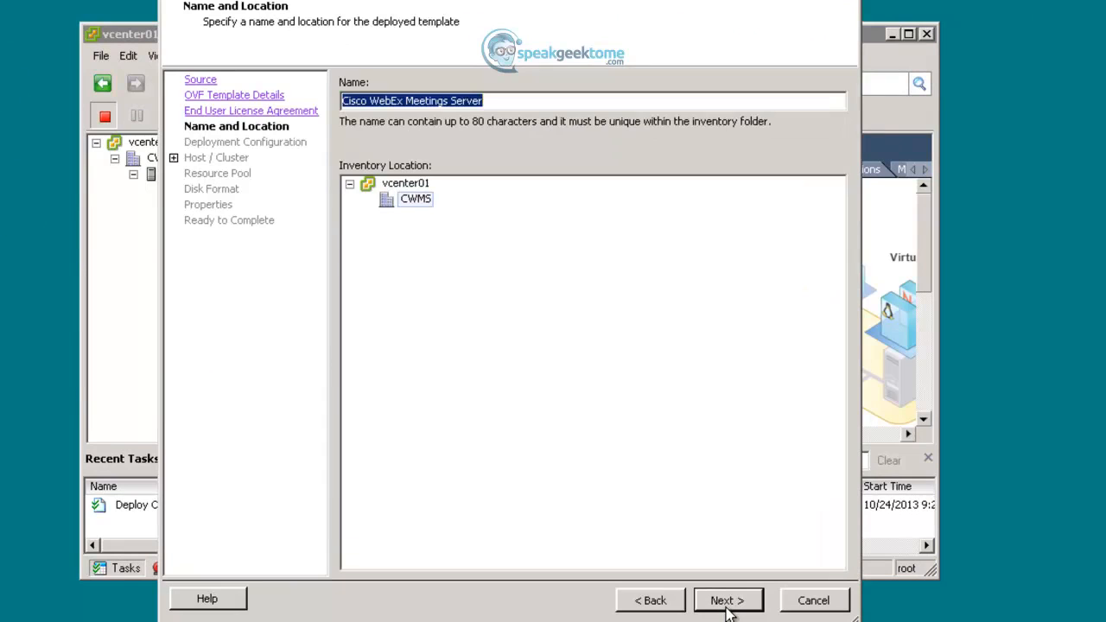
type("IRP01")
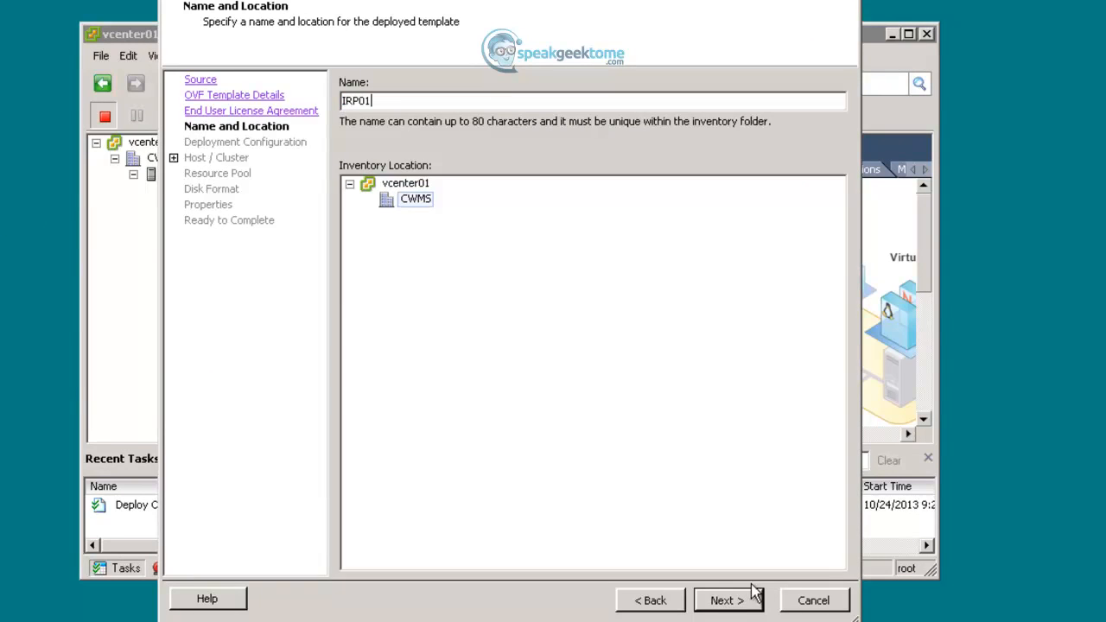
left_click(734, 602)
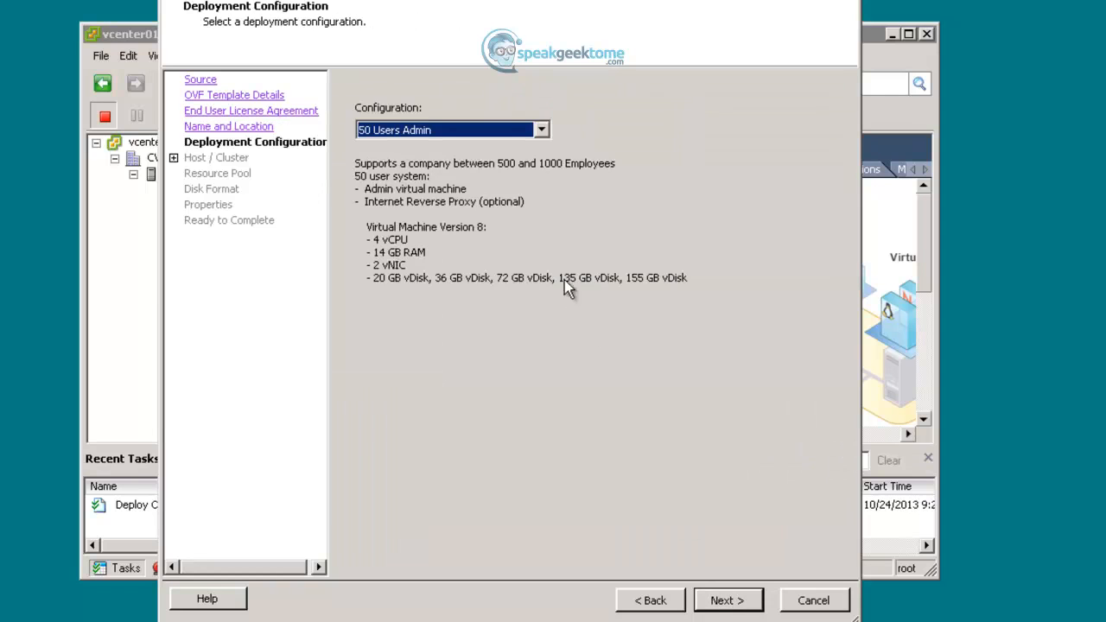
- Choose the 50 Users Reverse Proxy configuration and host 10.1.2.135
left_click(540, 132)
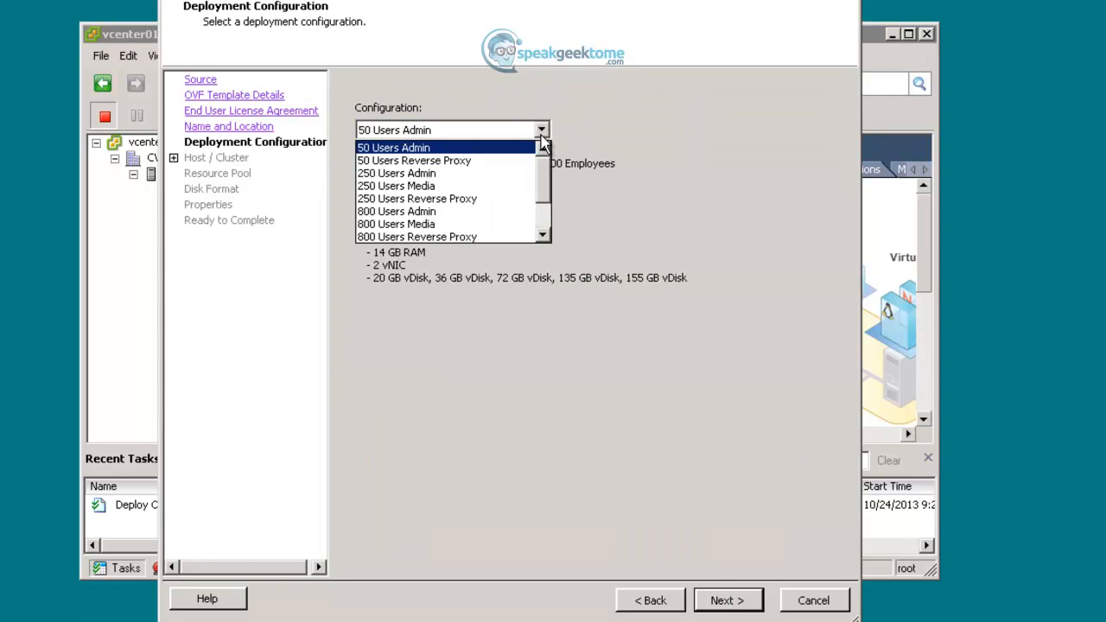
left_click(499, 165)
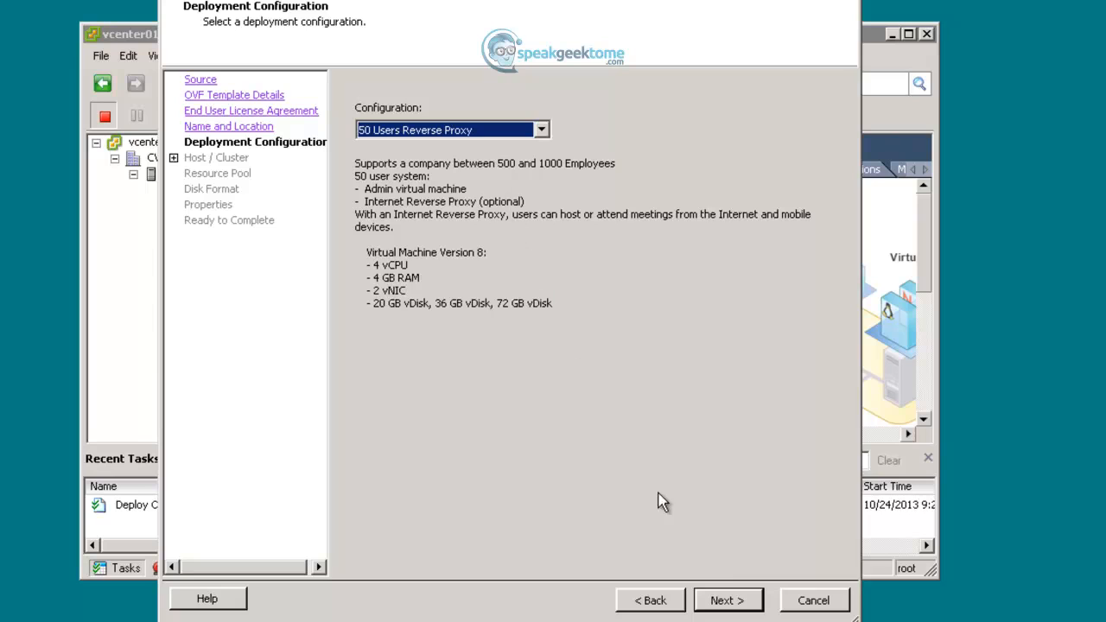
left_click(733, 601)
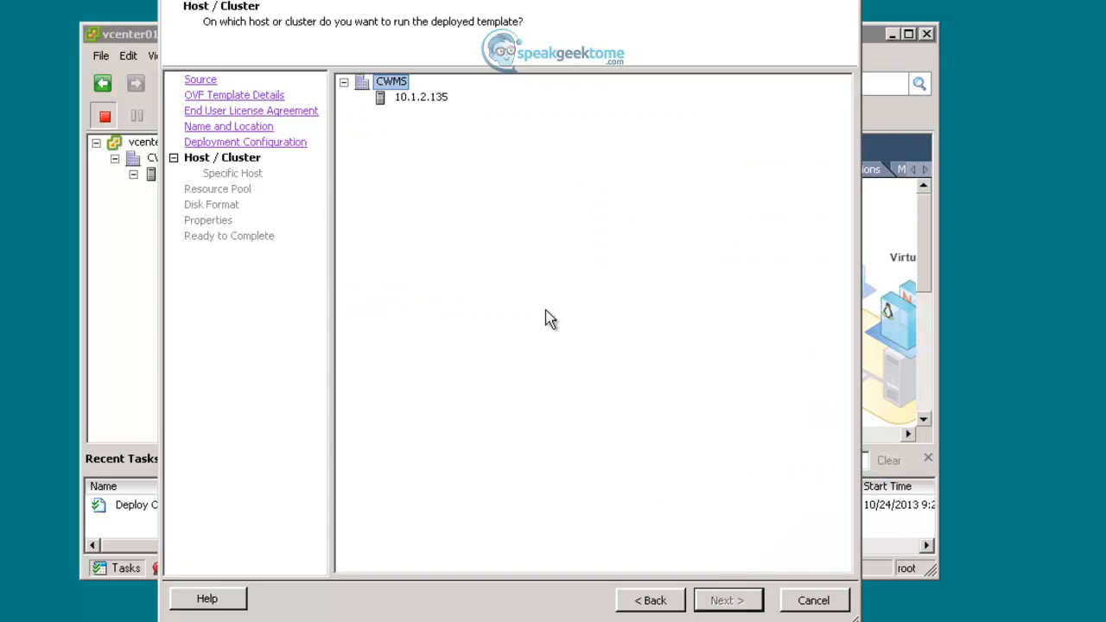
left_click(422, 98)
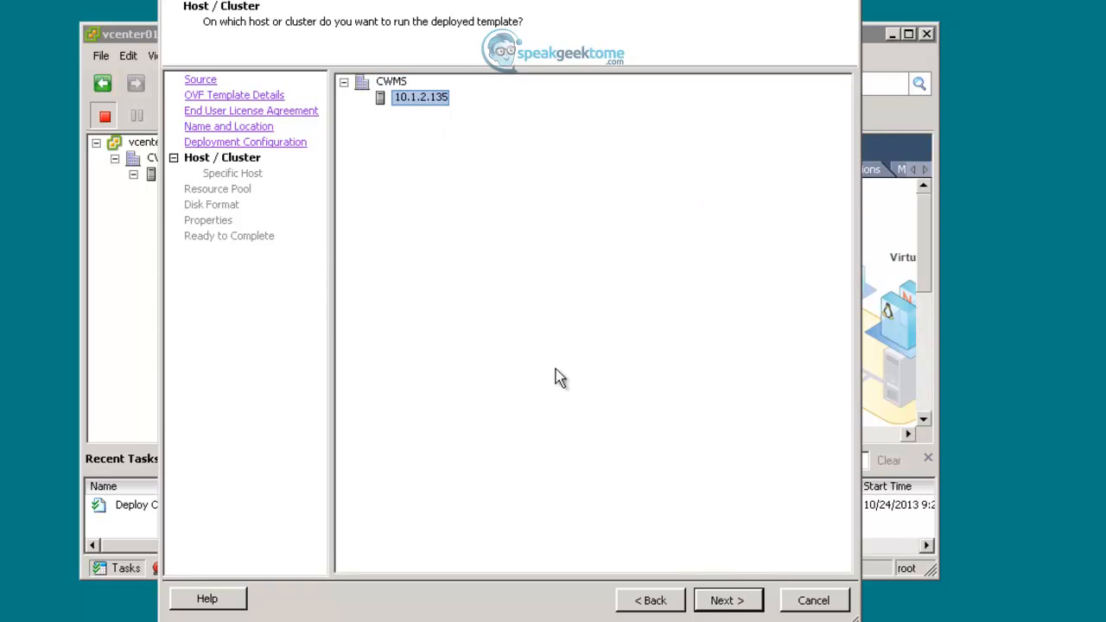
- Set IRP01's virtual disks to Thin Provision
left_click(723, 602)
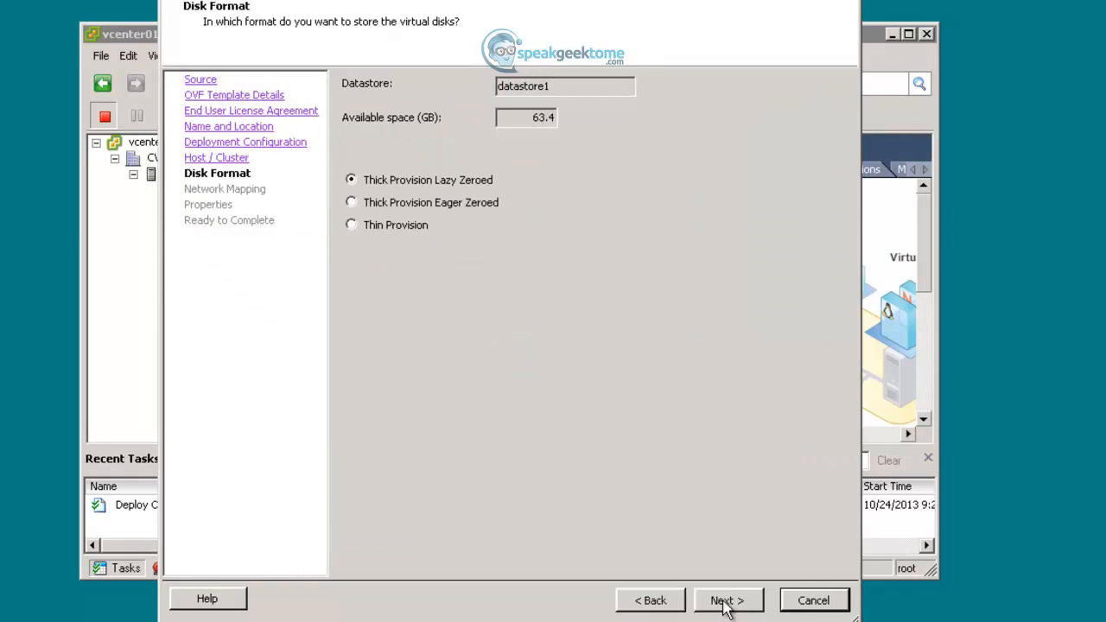
left_click(419, 228)
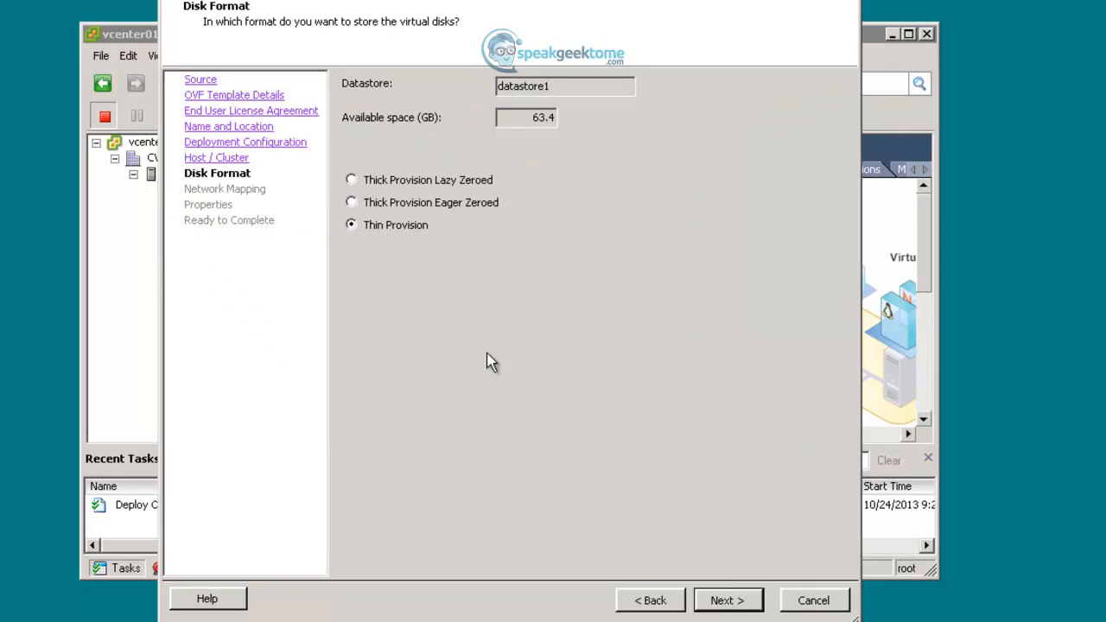
left_click(724, 605)
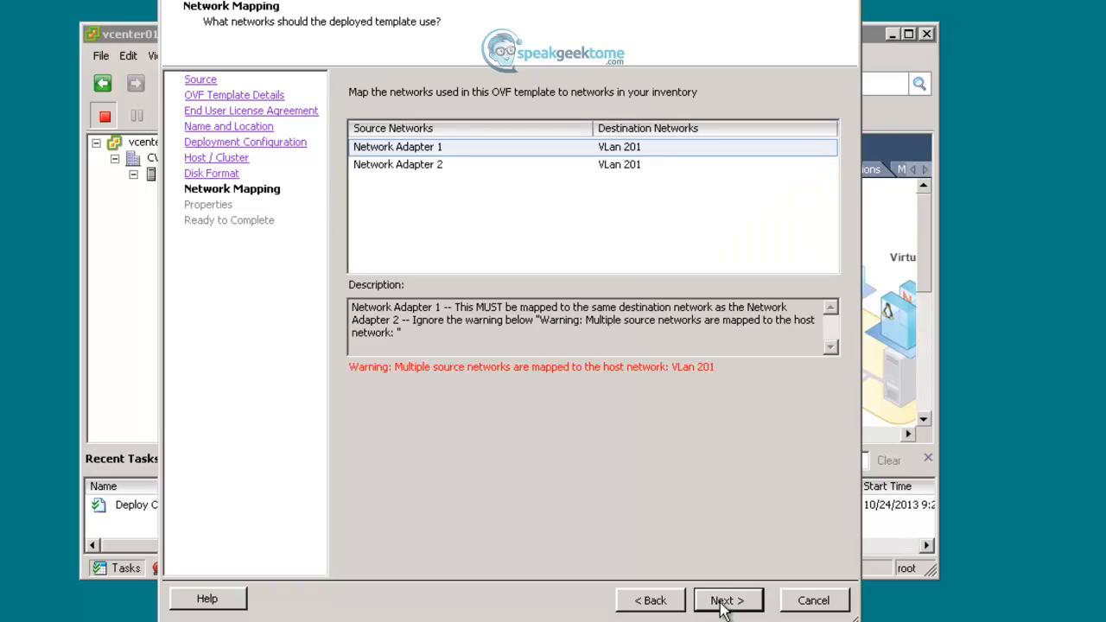
- Map Network Adapters 1 and 2 to VLan 302
left_click(711, 149)
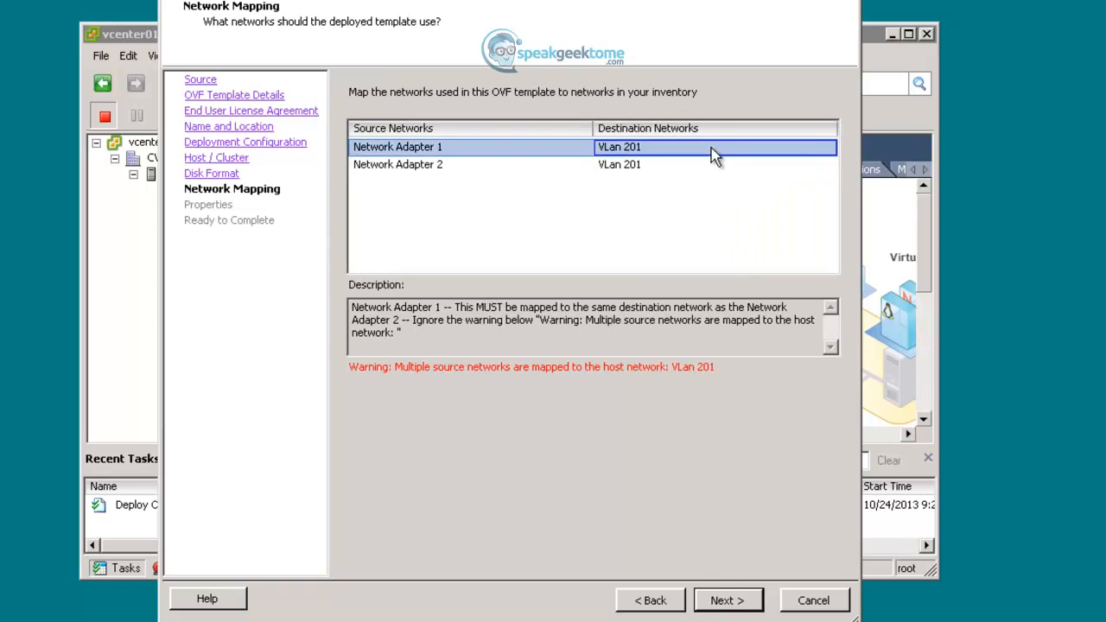
left_click(827, 149)
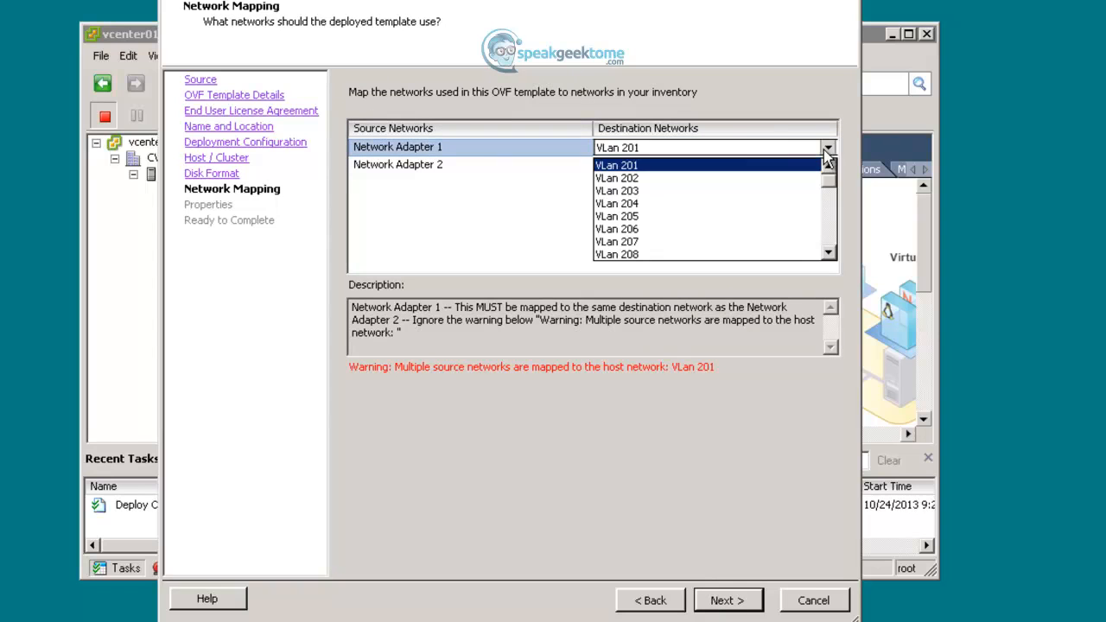
left_click(830, 232)
left_click(830, 231)
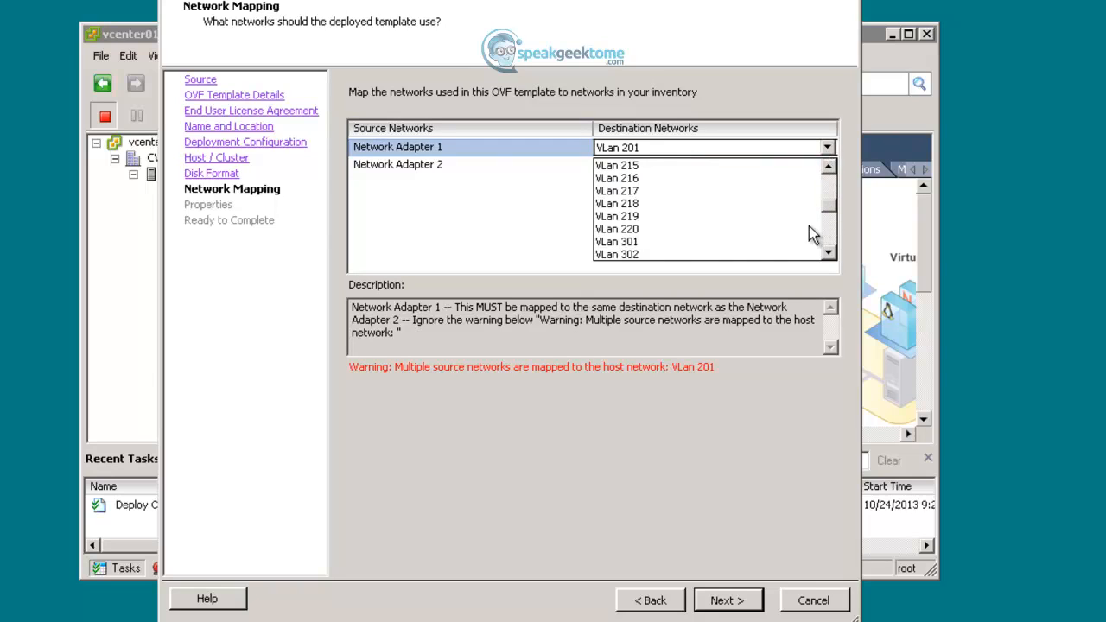
left_click(683, 254)
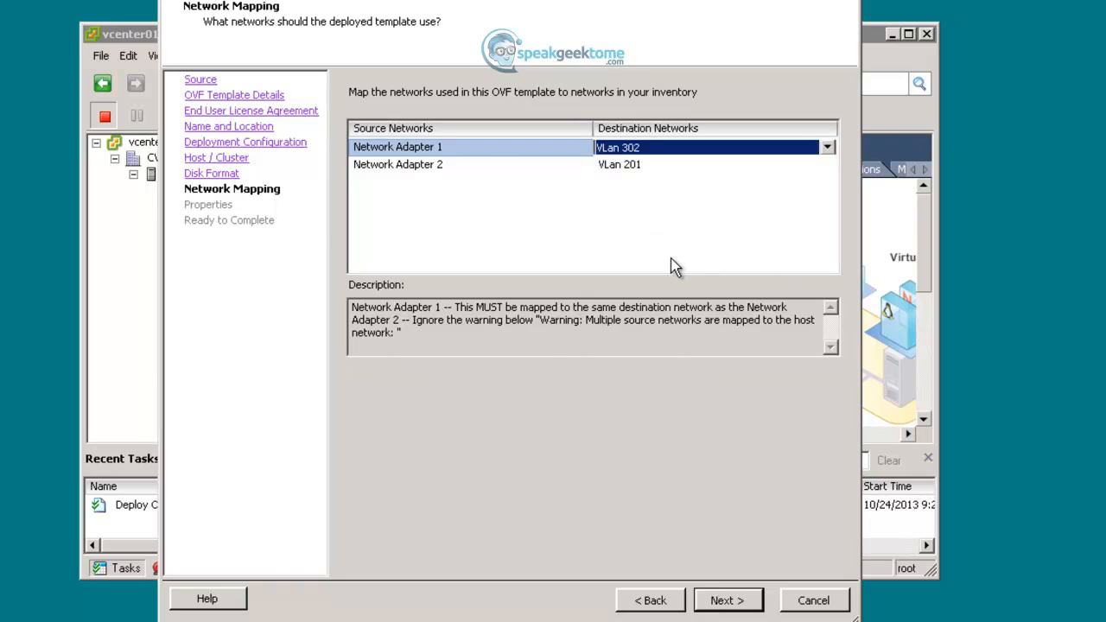
left_click(666, 170)
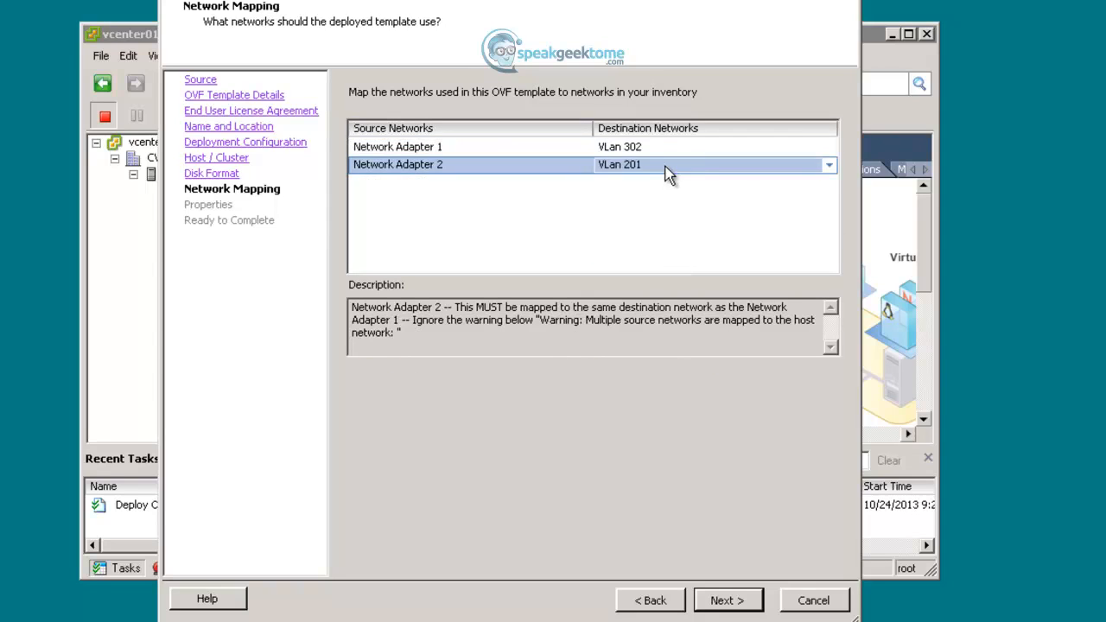
left_click(828, 166)
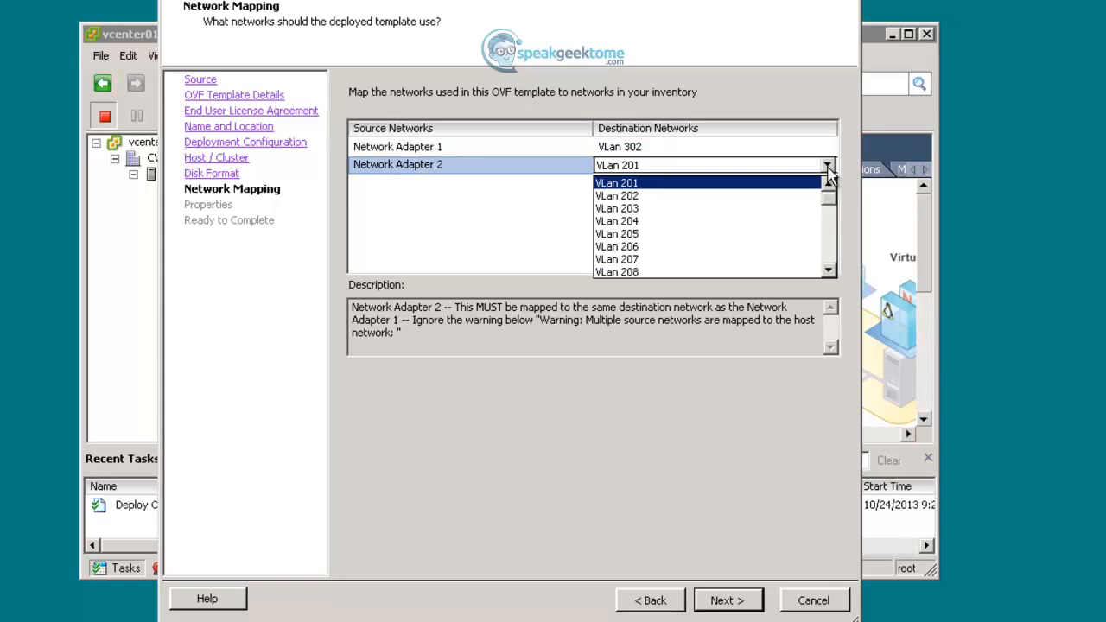
left_click(831, 245)
left_click(831, 245)
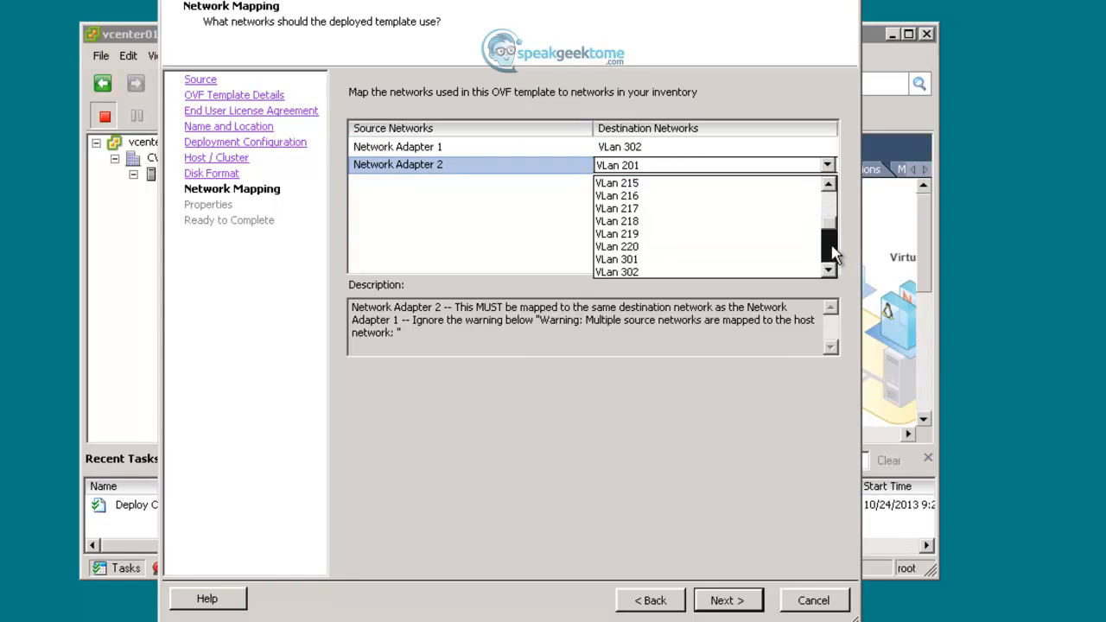
left_click(654, 271)
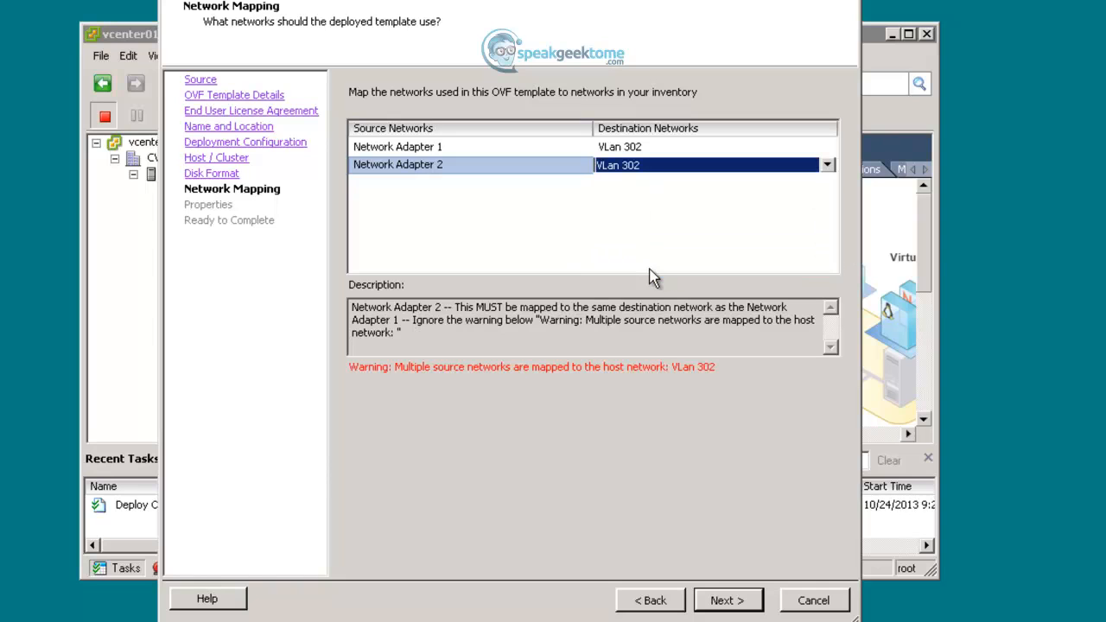
left_click(722, 600)
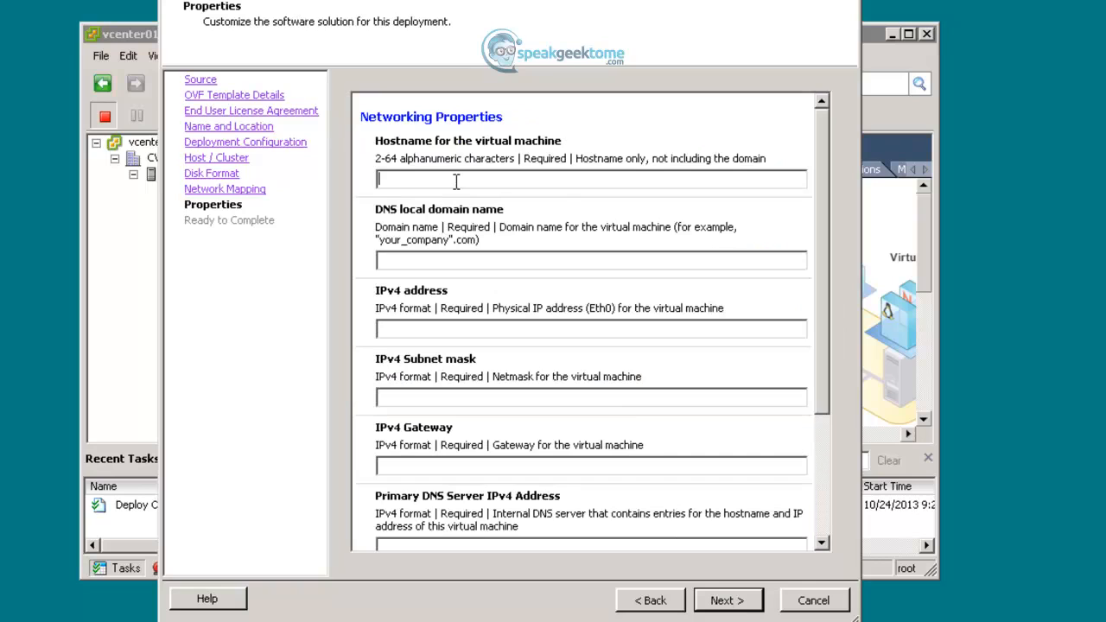
- Enter hostname IRP01, siteb.com, IP 10.1.1.142/255.255.255.0, gateway 10.1.1.1, DNS 10.1.2.120
type("IRP01")
type("siteb.com")
type("10.1.1.")
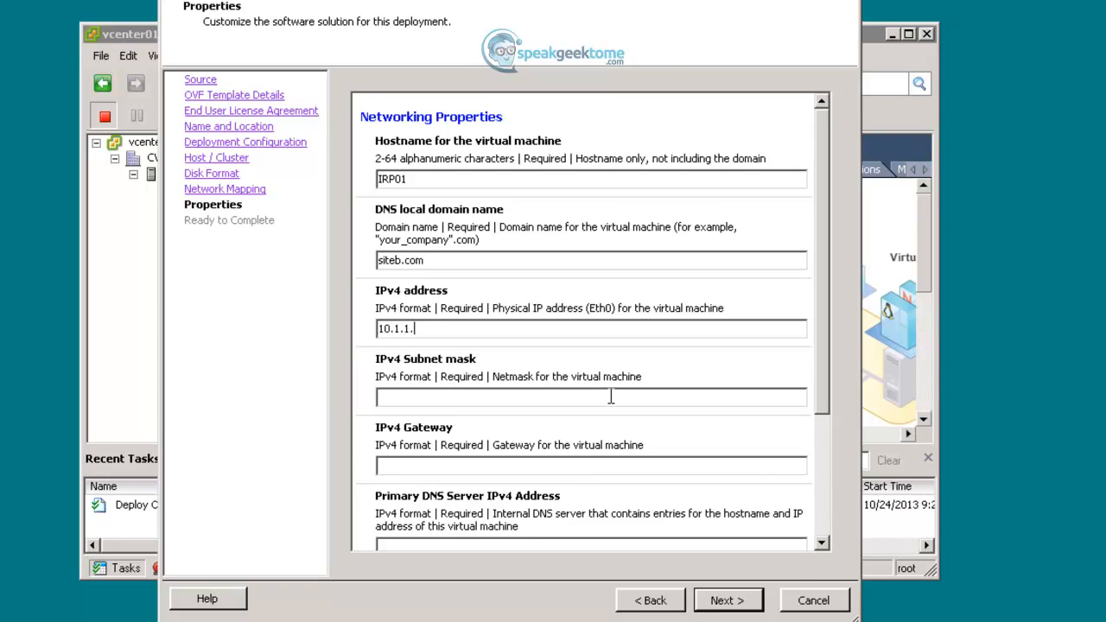
type("142")
type("255.255.255.")
type("0")
type("10.1.2.")
key("BackSpace")
key("BackSpace")
type("1.1")
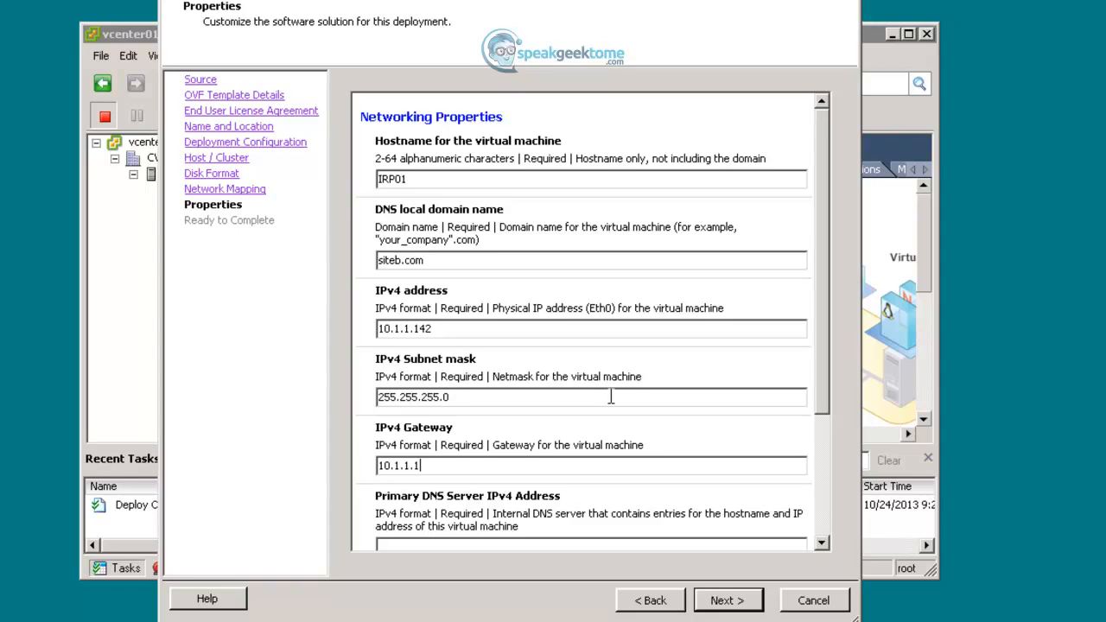
key("Tab")
type("101.1")
key("BackSpace")
key("BackSpace")
key("BackSpace")
type(".1.2.120")
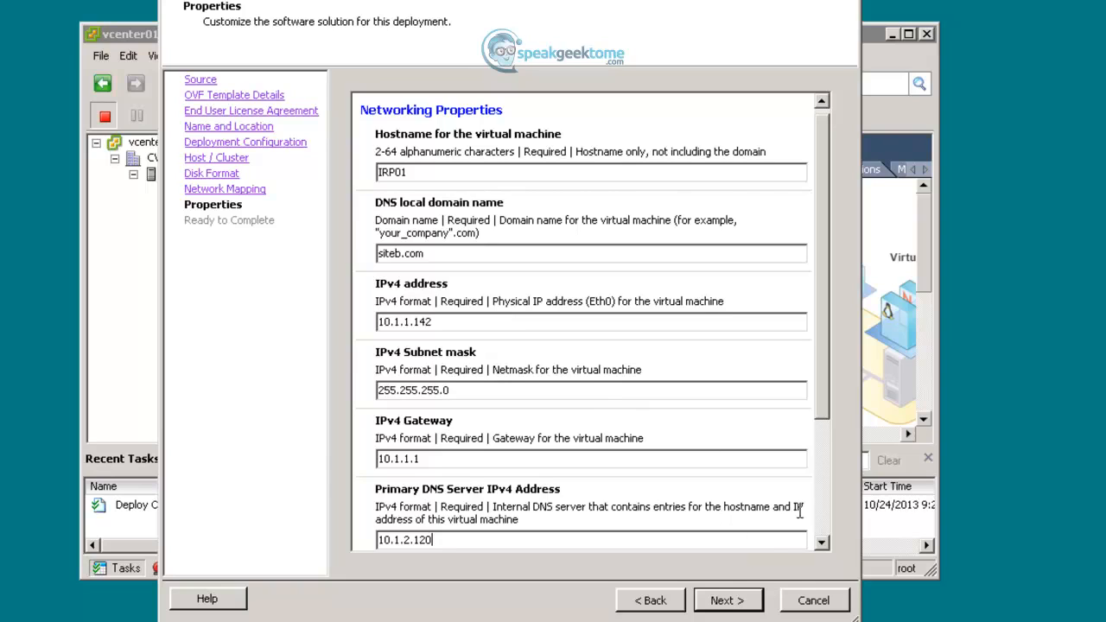
left_click(825, 519)
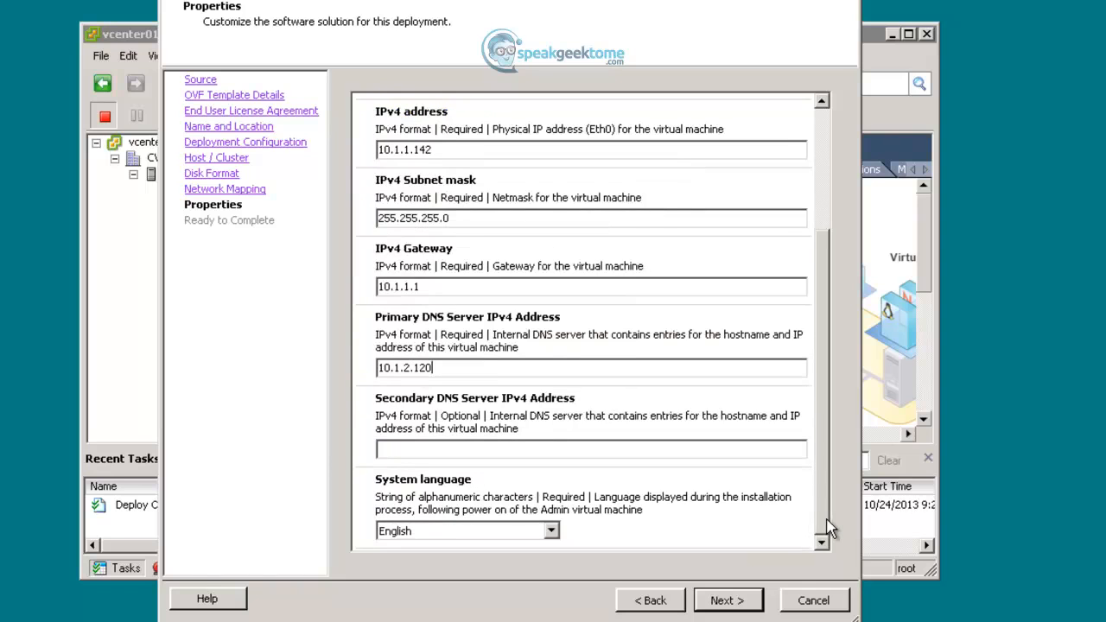
- Deploy IRP01 from the summary page and dismiss the completion message
left_click(744, 604)
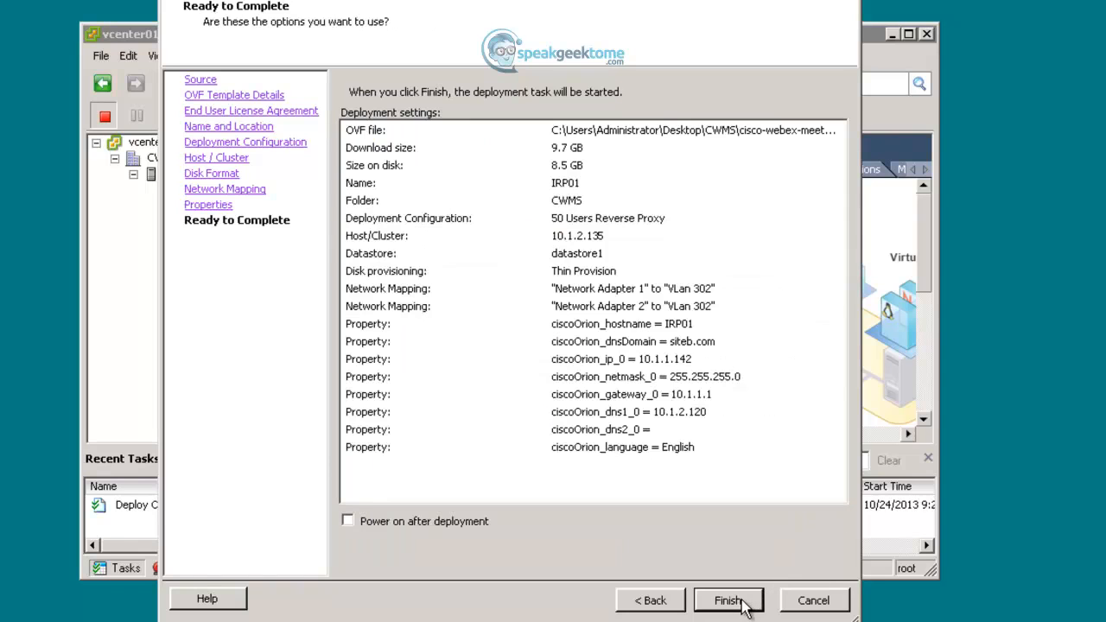
left_click(727, 600)
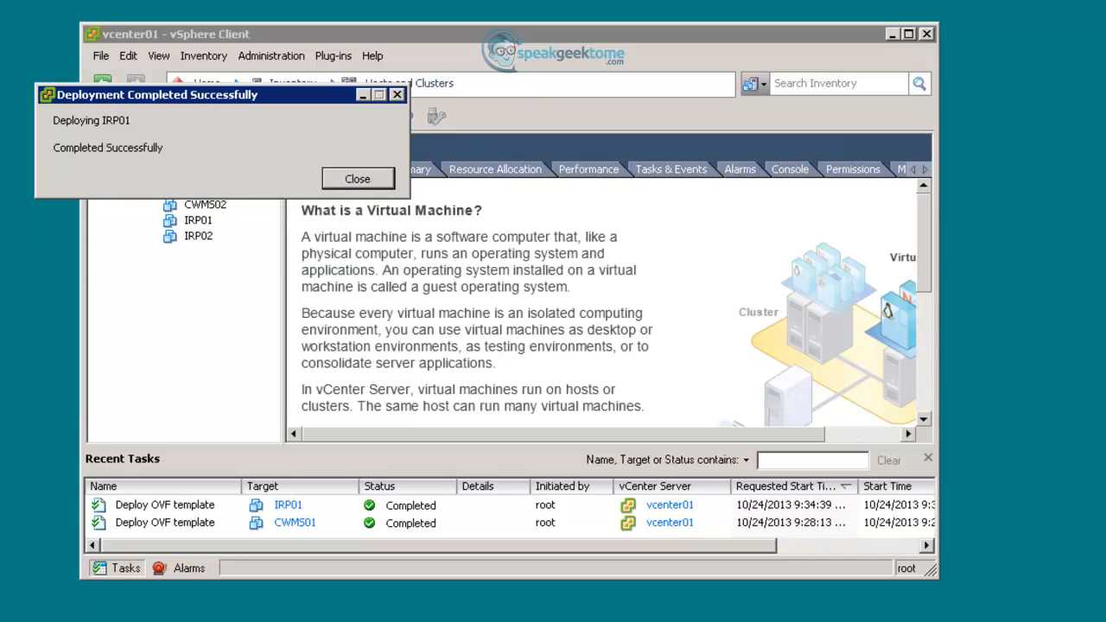
left_click(377, 183)
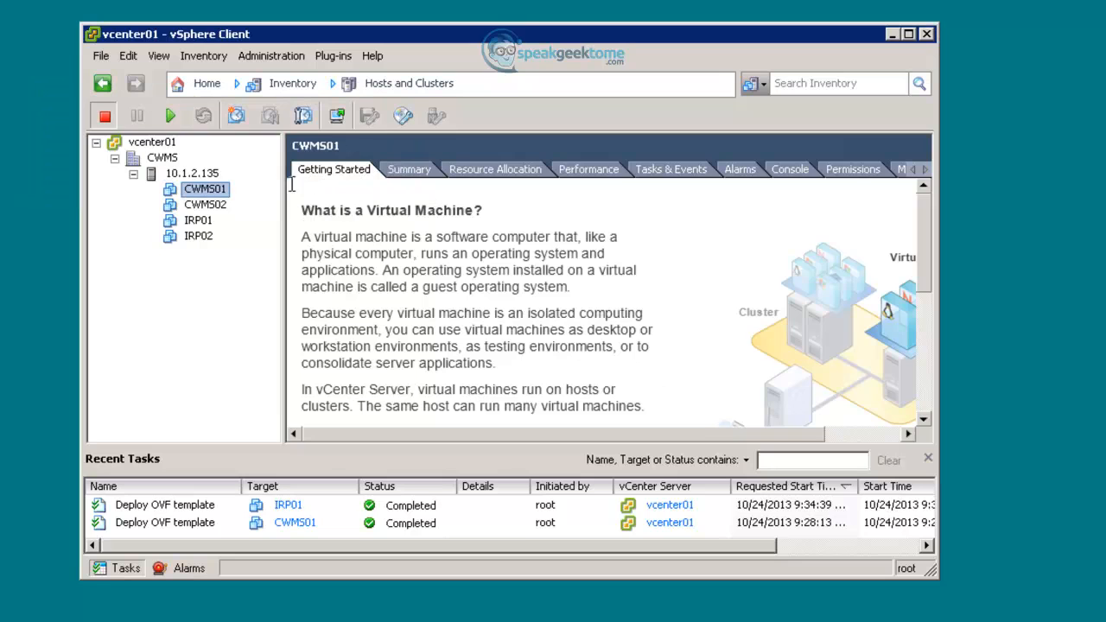
- Review CWMS01's CPU and vApp networking properties in its settings, then save with OK
right_click(206, 191)
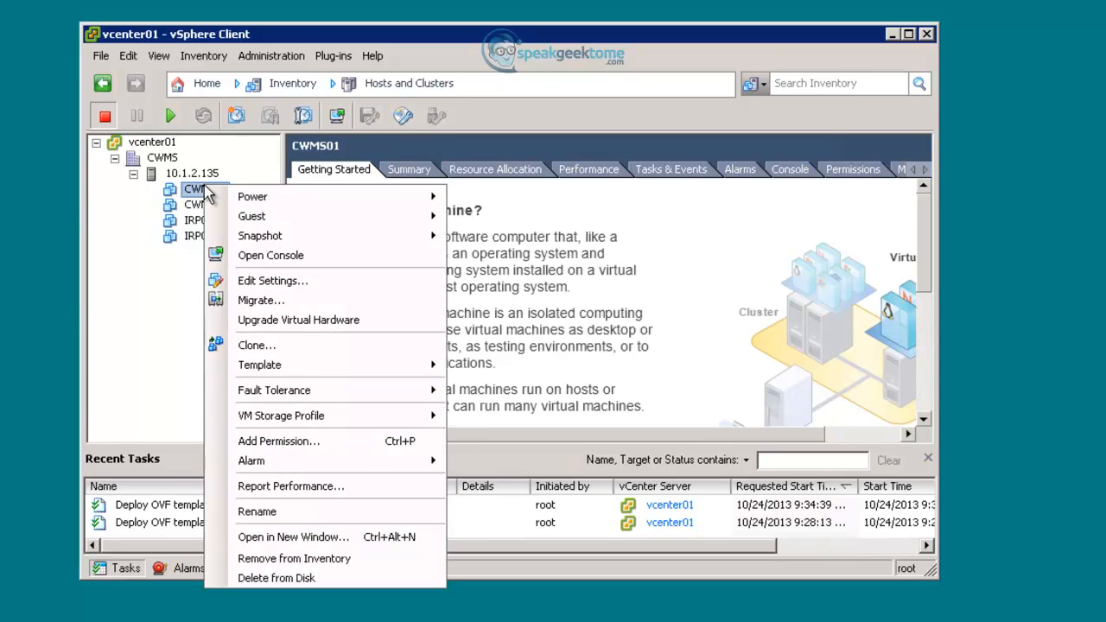
left_click(315, 278)
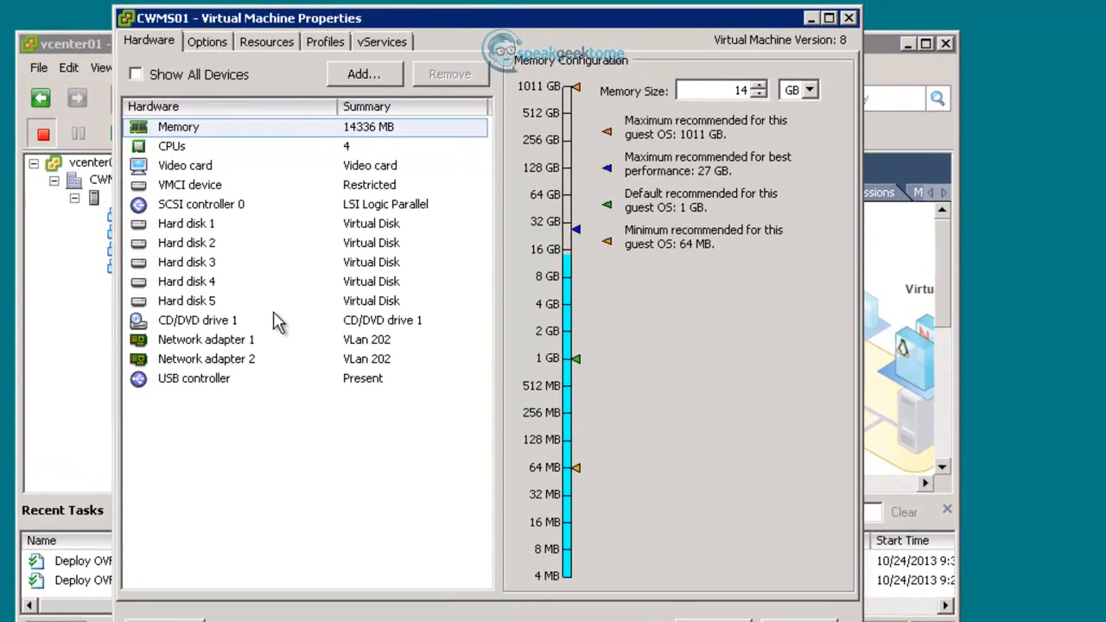
left_click(370, 149)
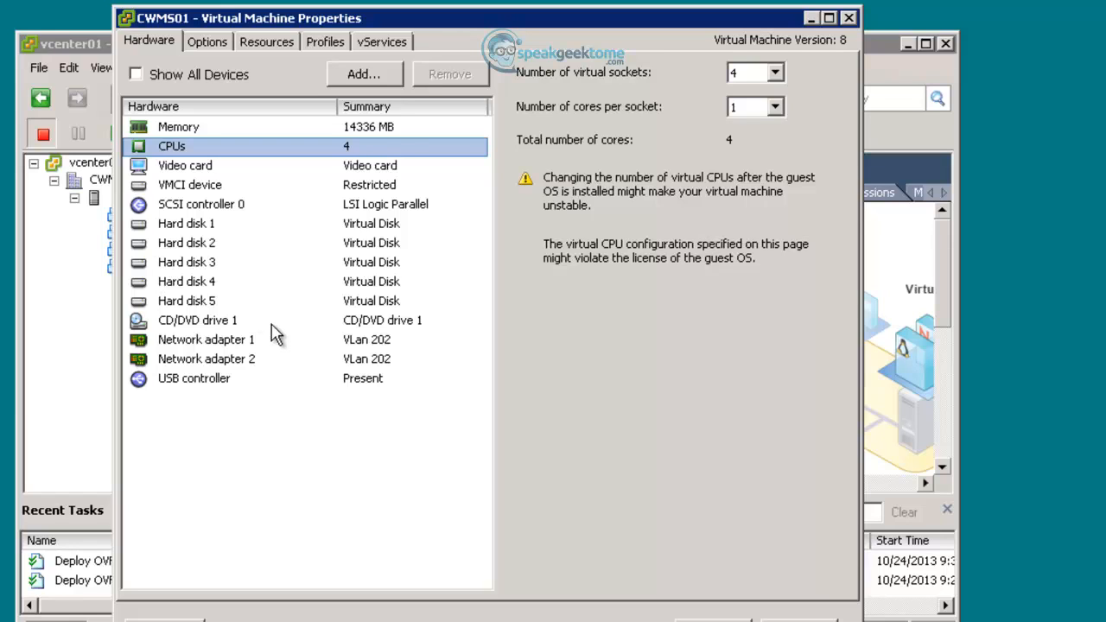
left_click(207, 41)
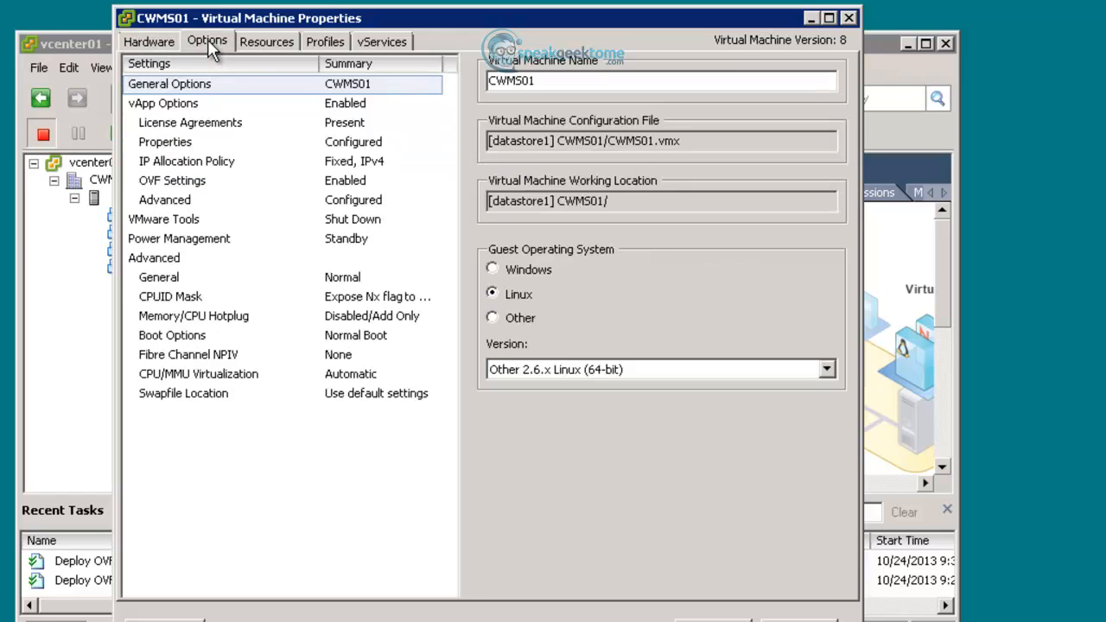
left_click(185, 142)
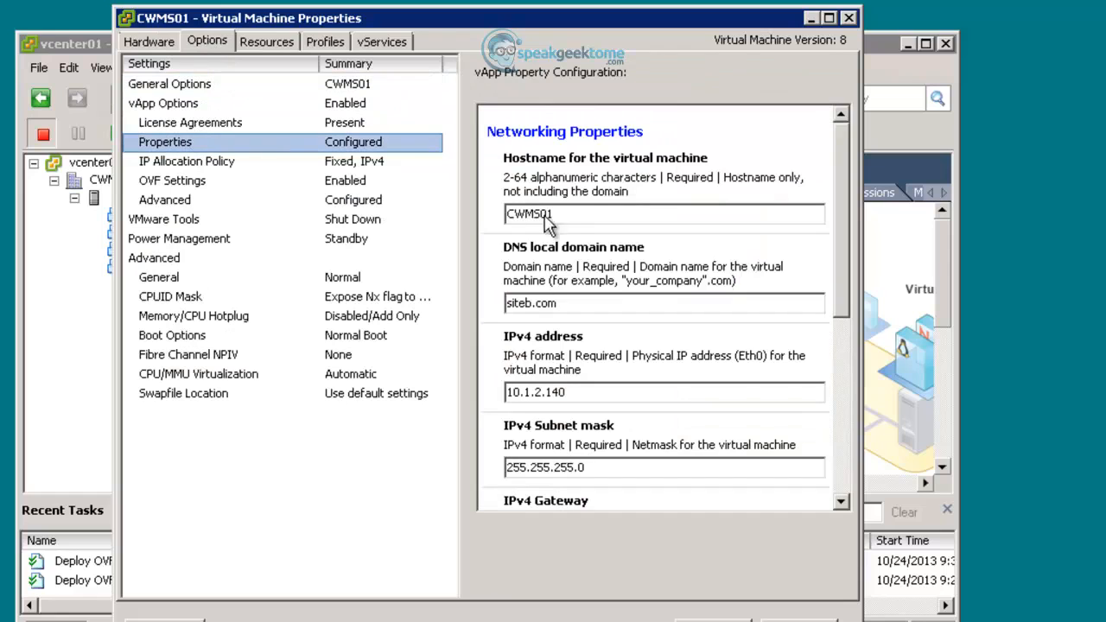
left_click_drag(846, 288, 860, 451)
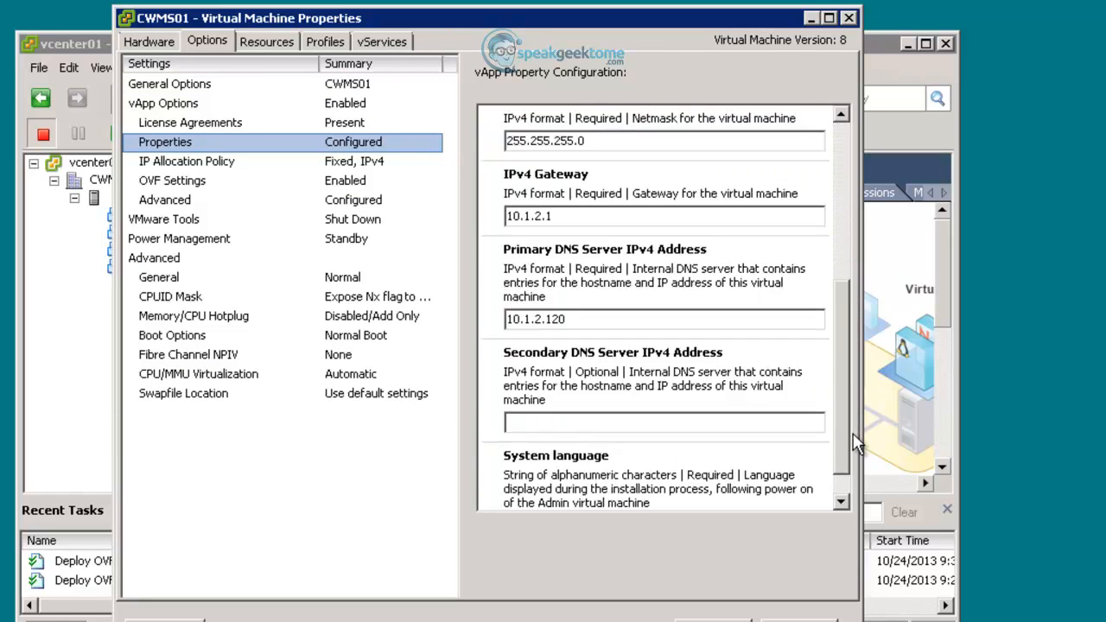
left_click(847, 244)
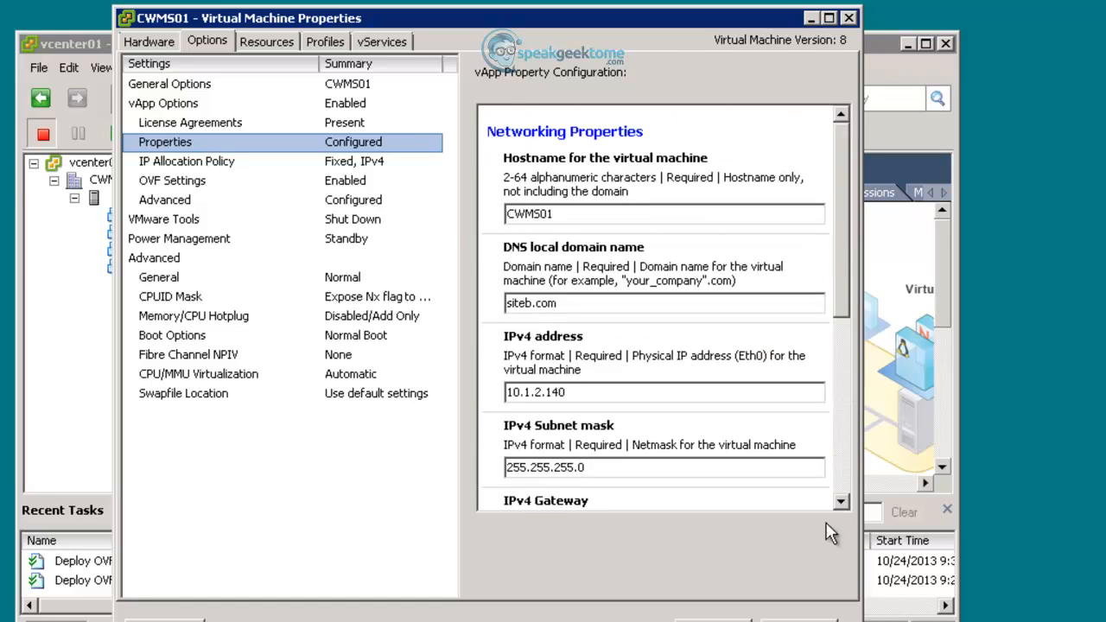
left_click(714, 620)
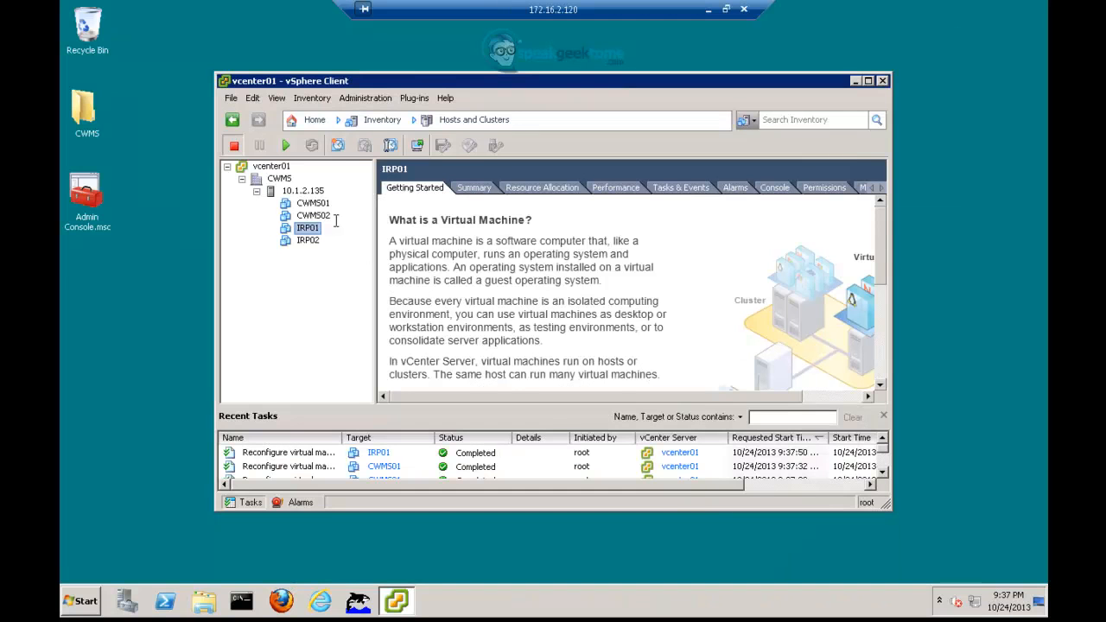
- Power on CWMS01 from the toolbar and CWMS02 from its right-click Power menu
left_click(313, 204)
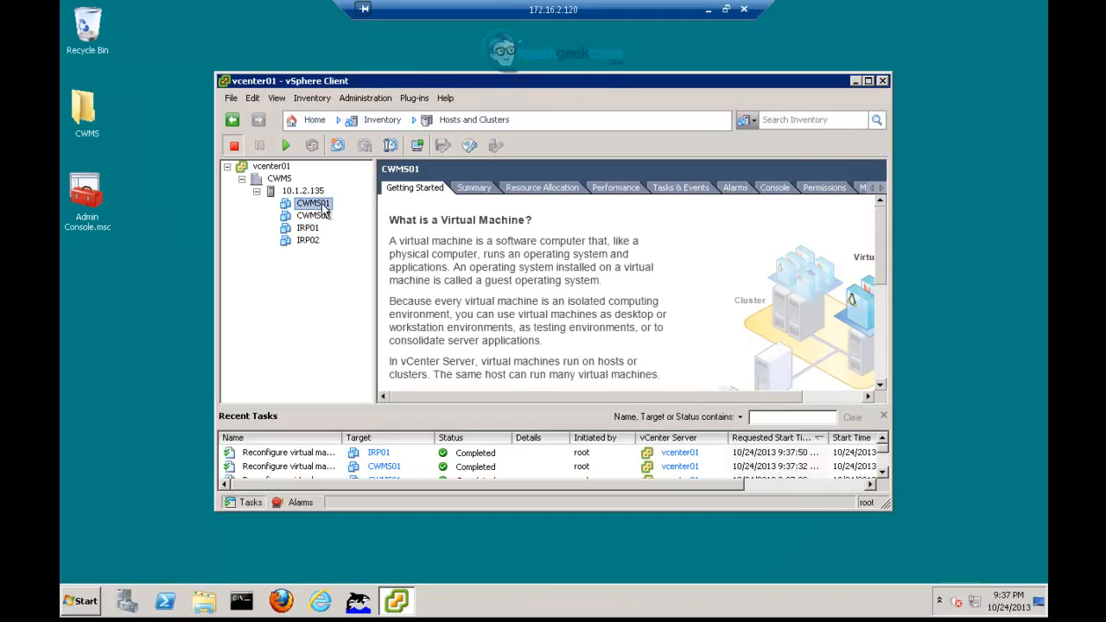
left_click(284, 147)
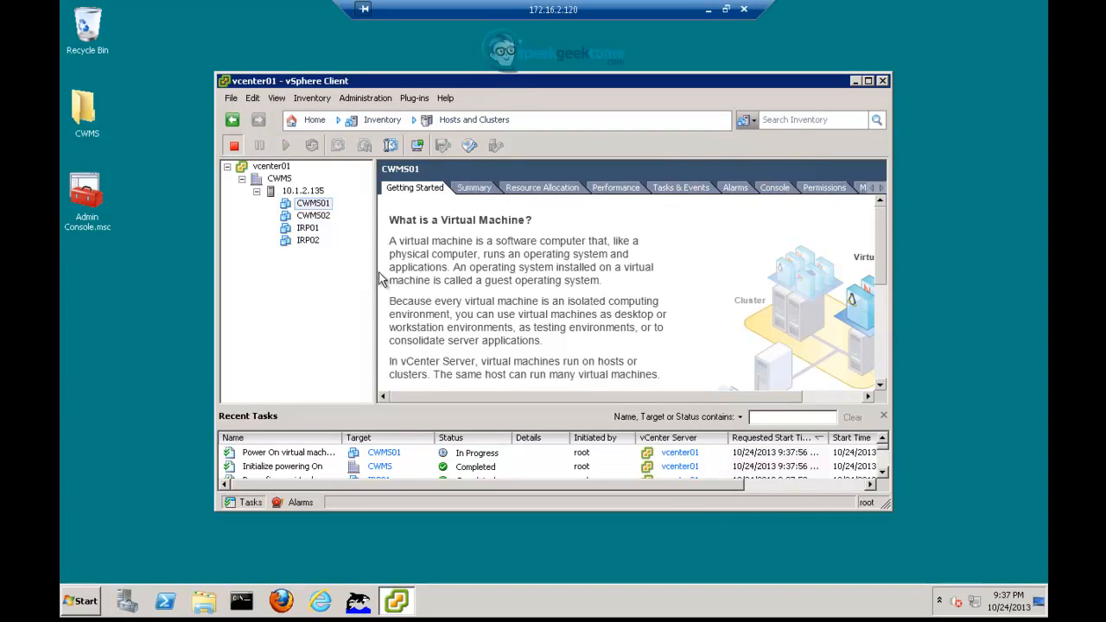
left_click(319, 216)
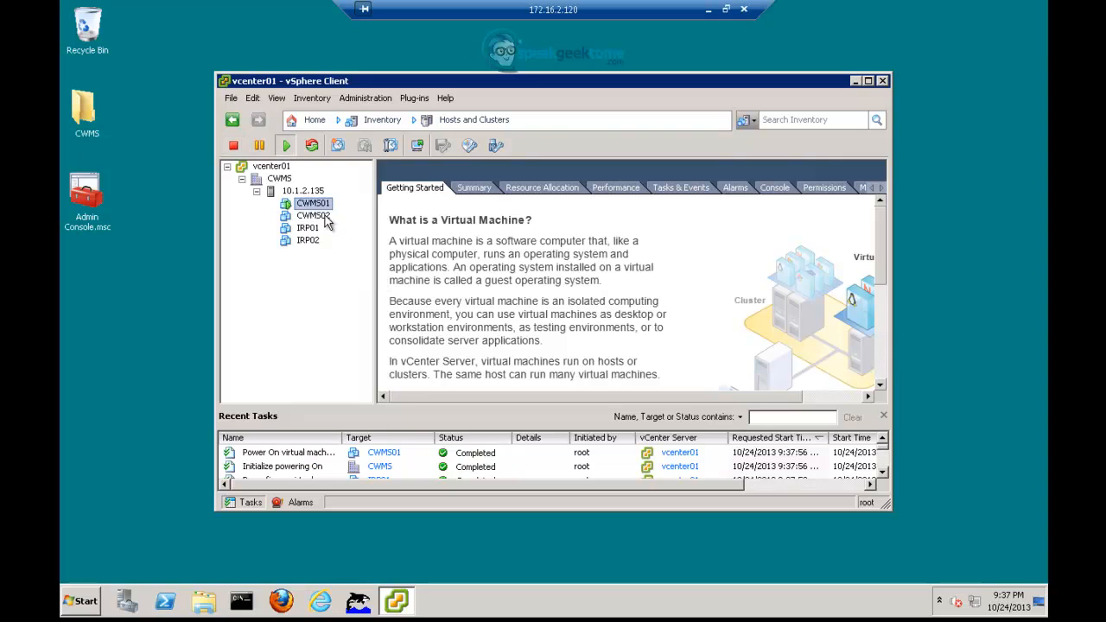
right_click(327, 222)
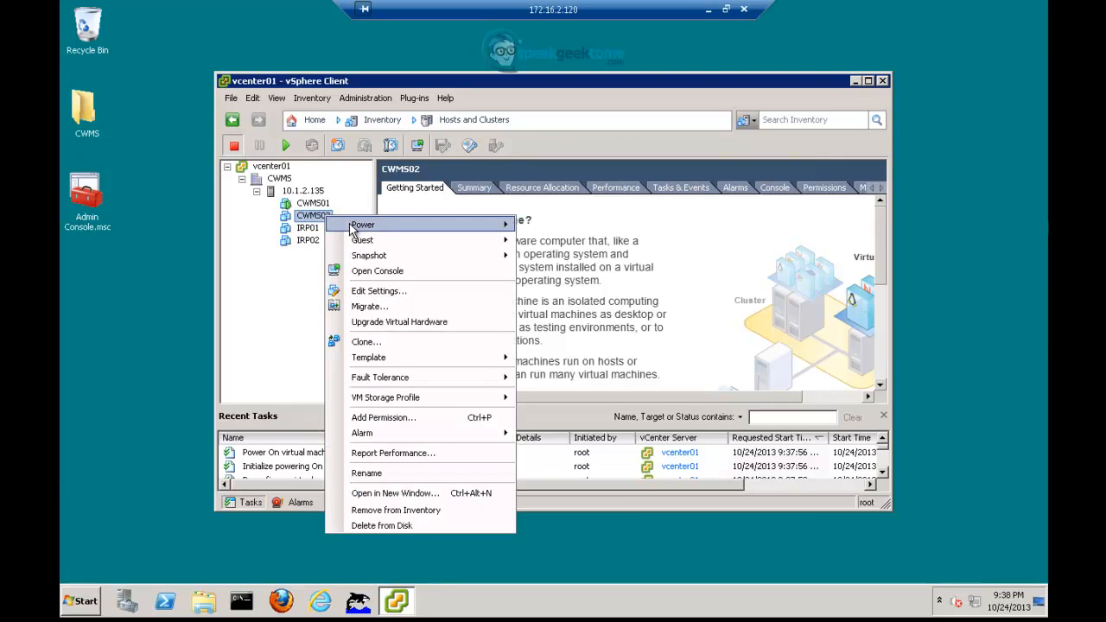
mouse_move(373, 226)
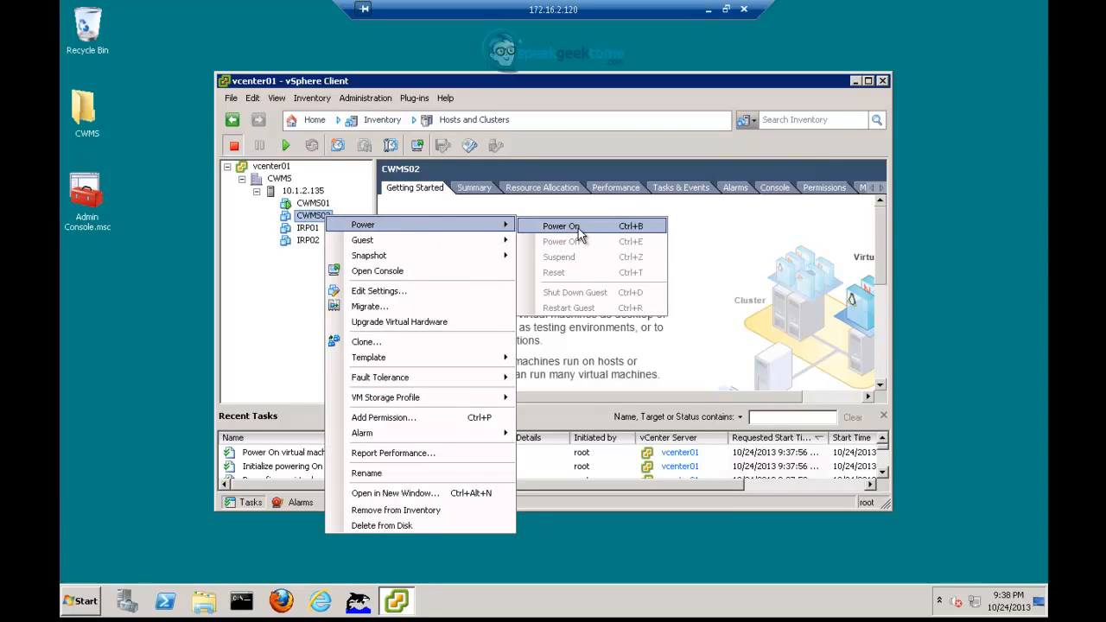
left_click(644, 229)
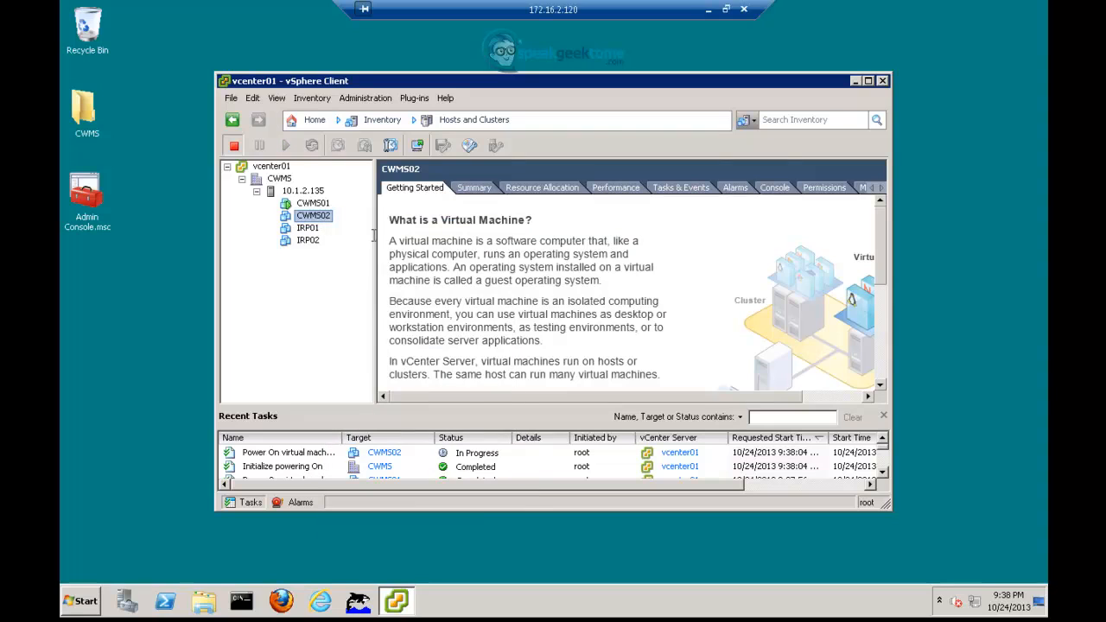
- Power on IRP01 and IRP02 (Ctrl+B), then reselect CWMS01
left_click(308, 229)
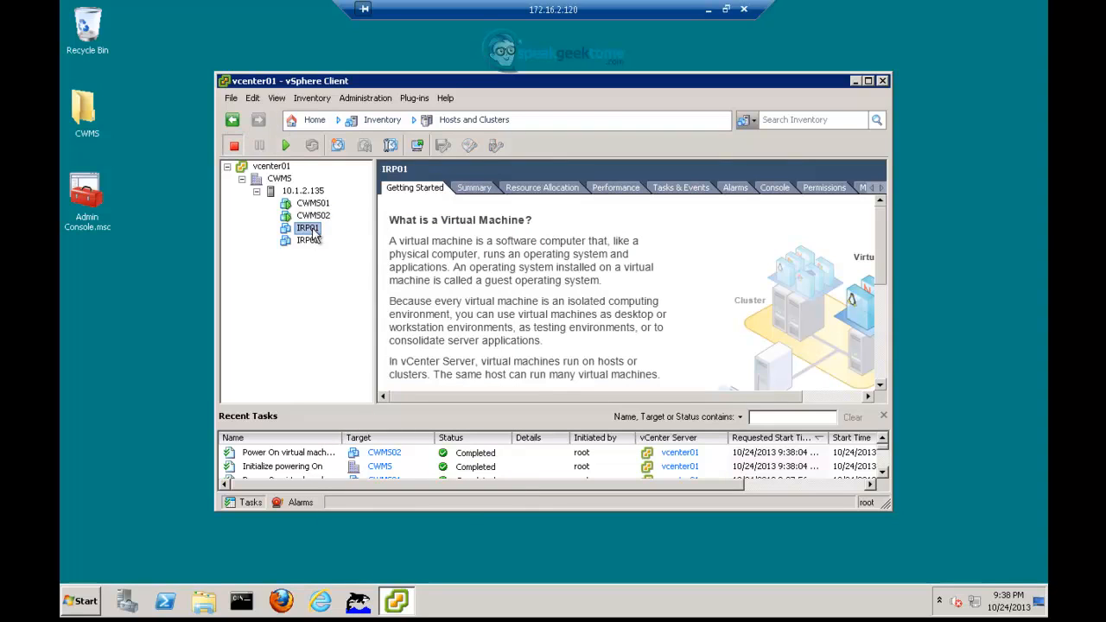
left_click_drag(880, 275, 880, 388)
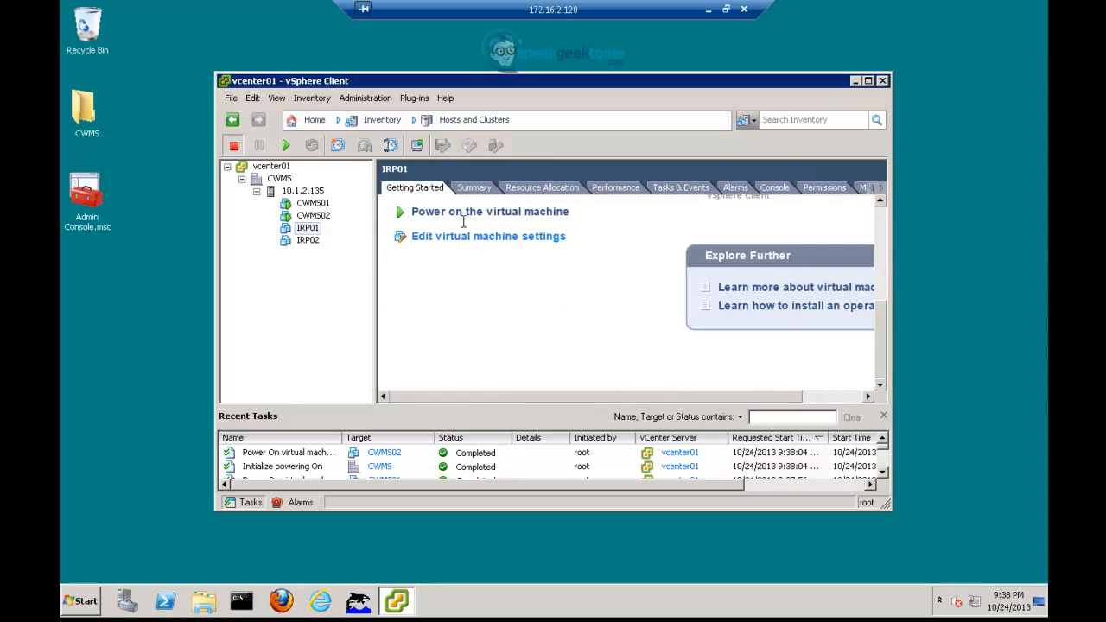
left_click(455, 213)
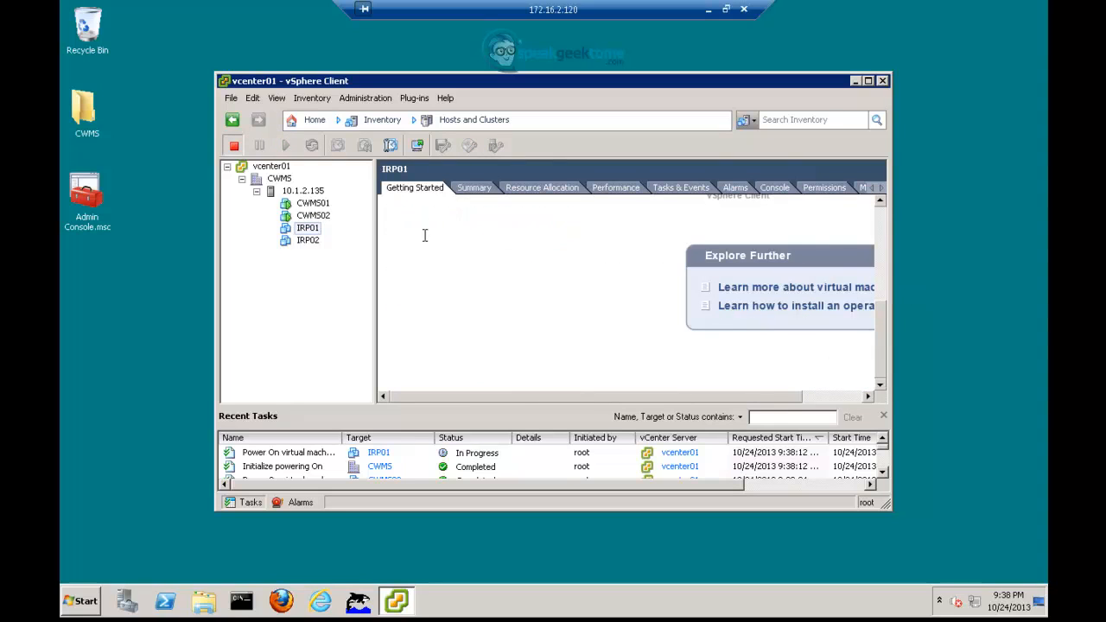
left_click(307, 241)
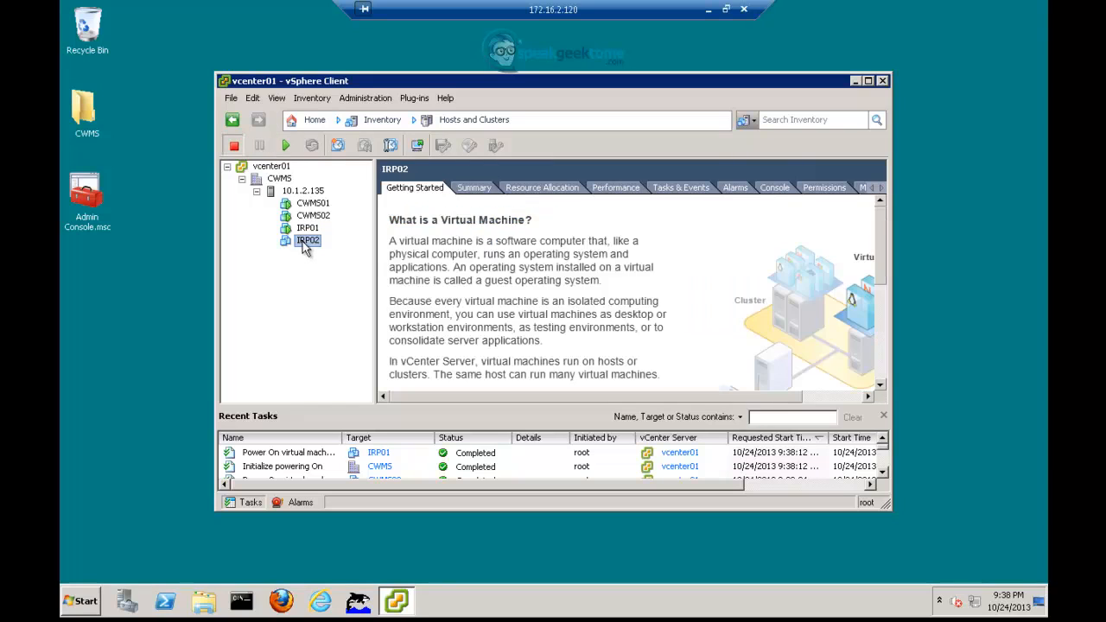
key("ctrl+b")
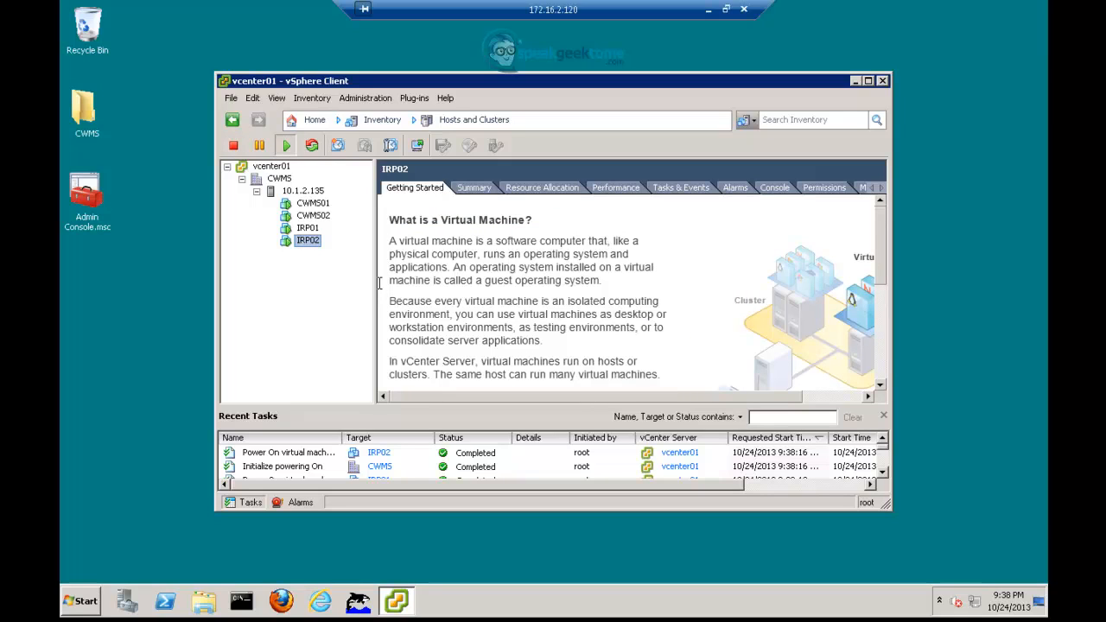
left_click(316, 207)
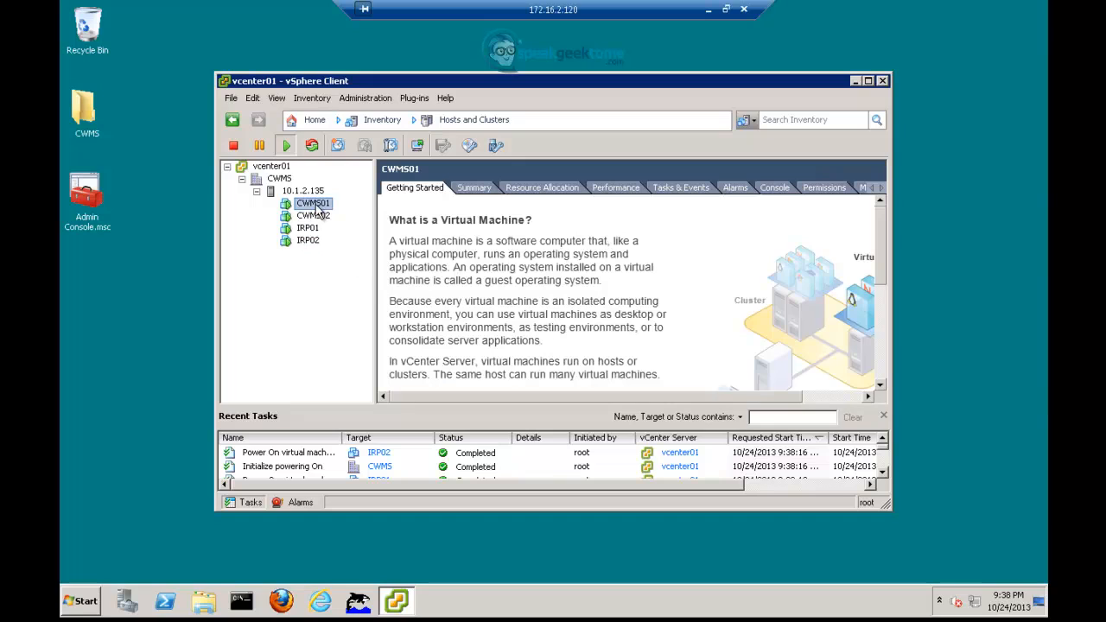
- Launch CWMS01's virtual machine console to follow its 50 Users deployment
left_click(419, 148)
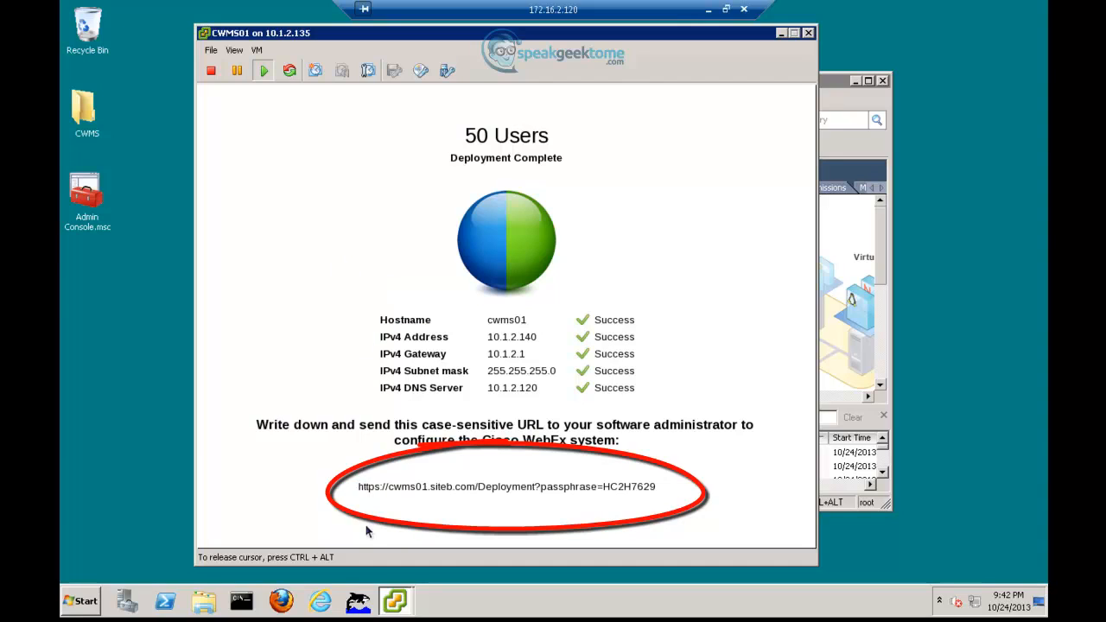
- Release input from CWMS01's console after deployment completes
key("ctrl+alt")
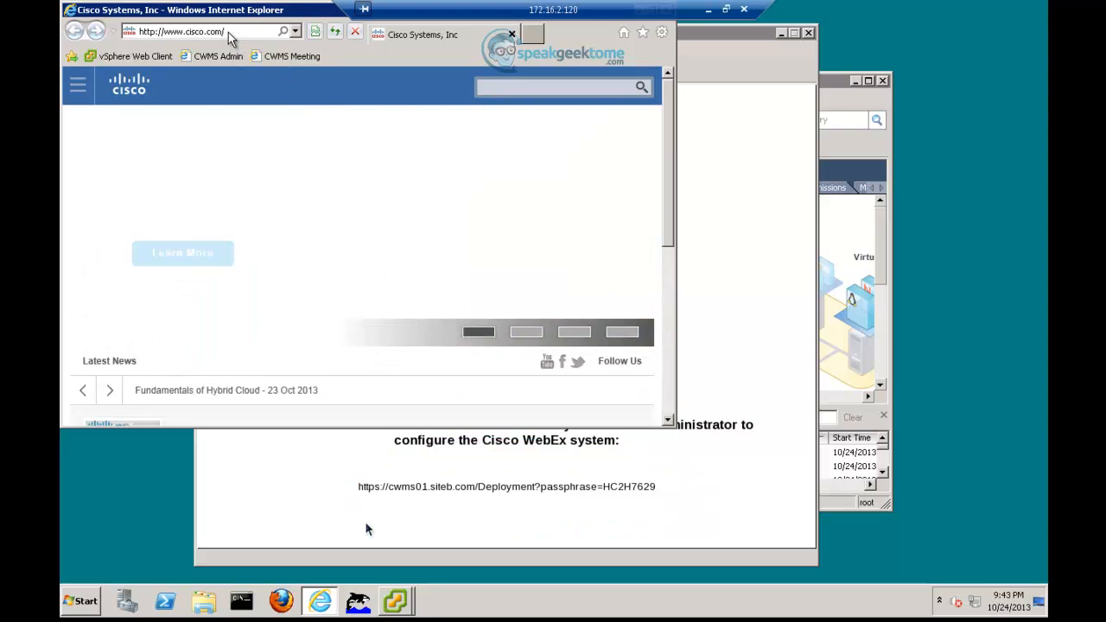
left_click(199, 32)
type("https:/")
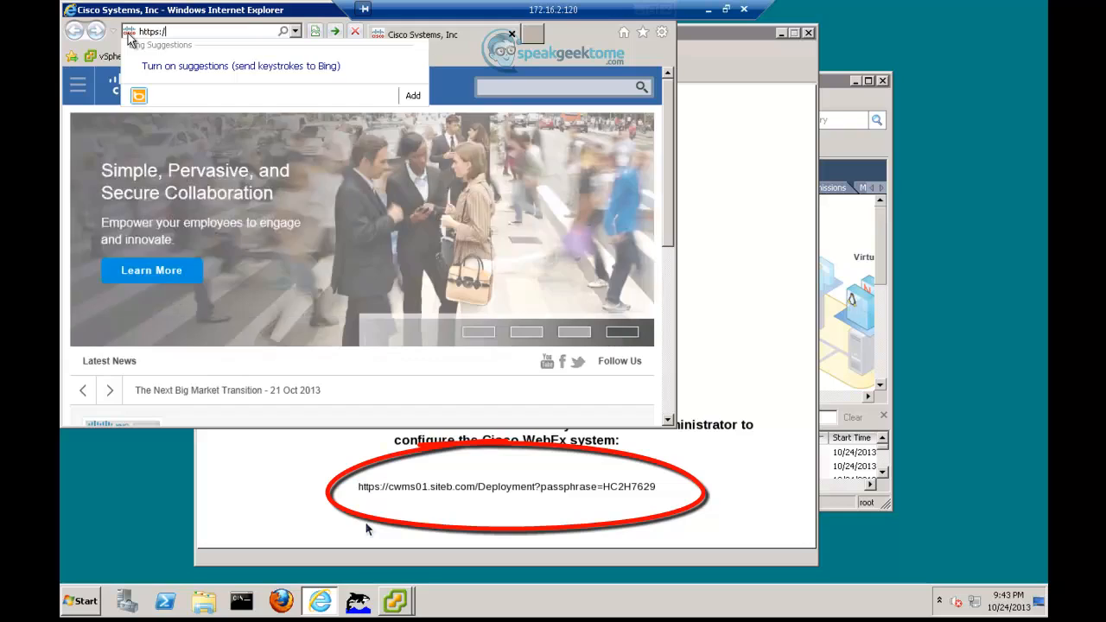
type("/cwms")
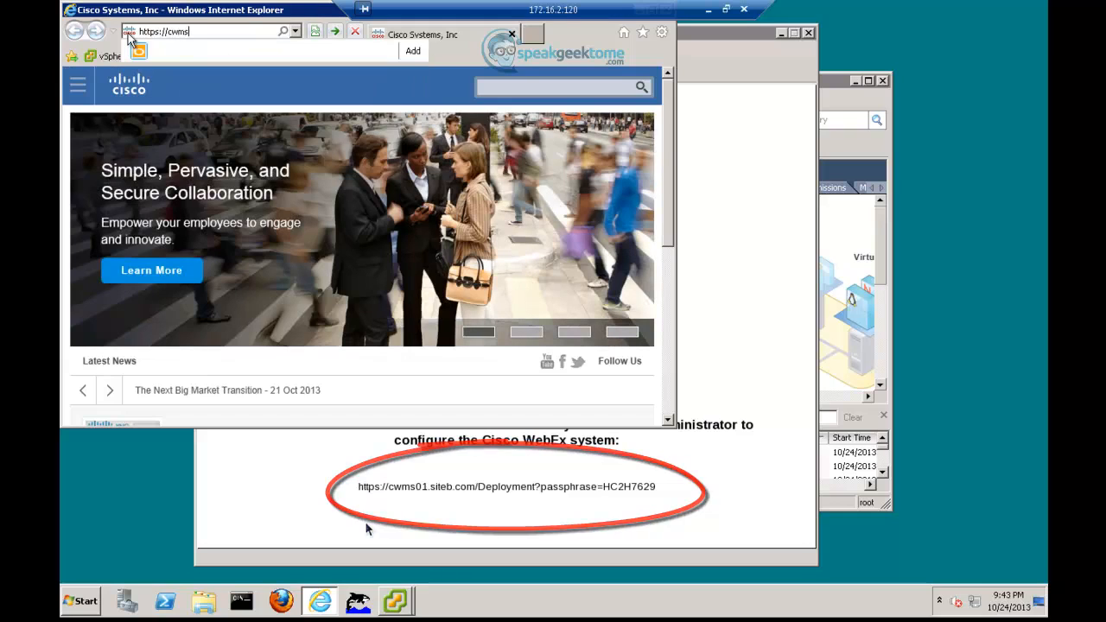
type("01.siteb")
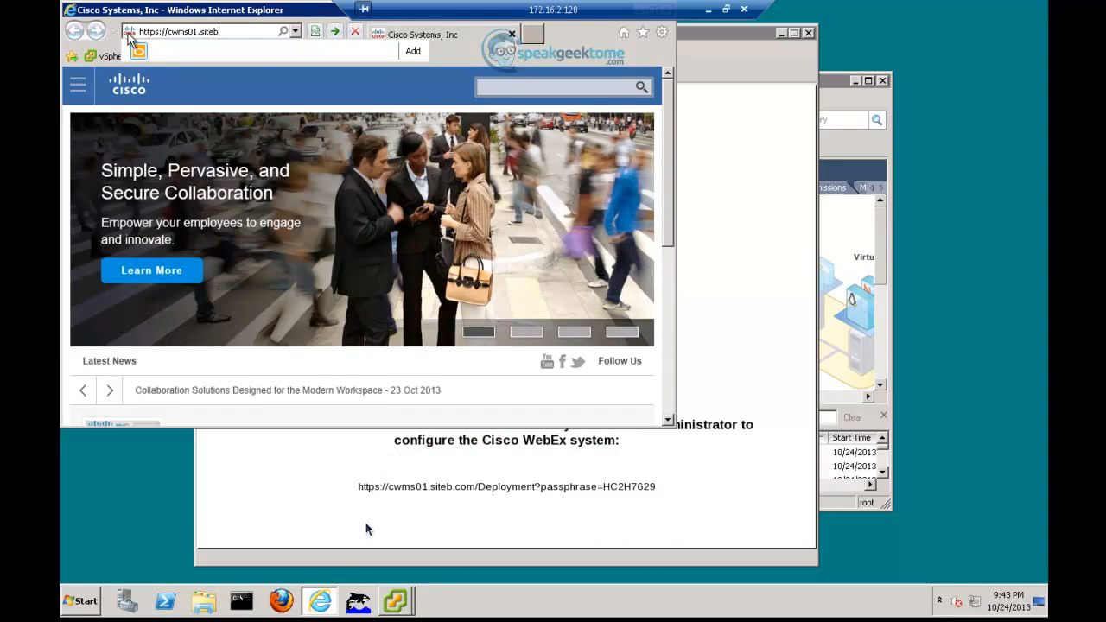
type(".com/Deployment?p")
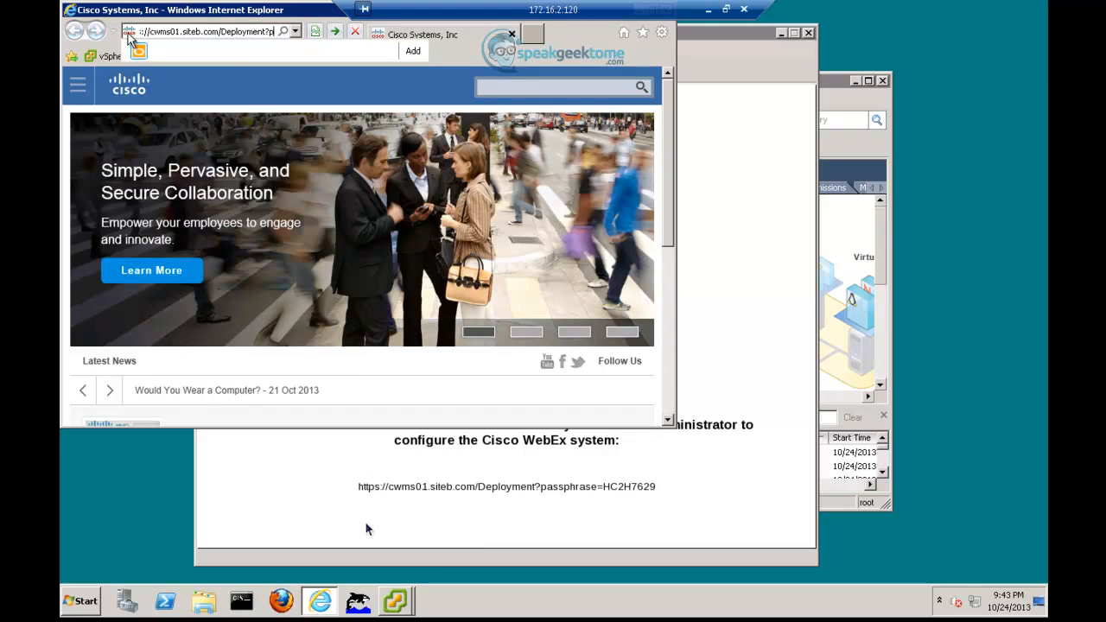
type("assphrase")
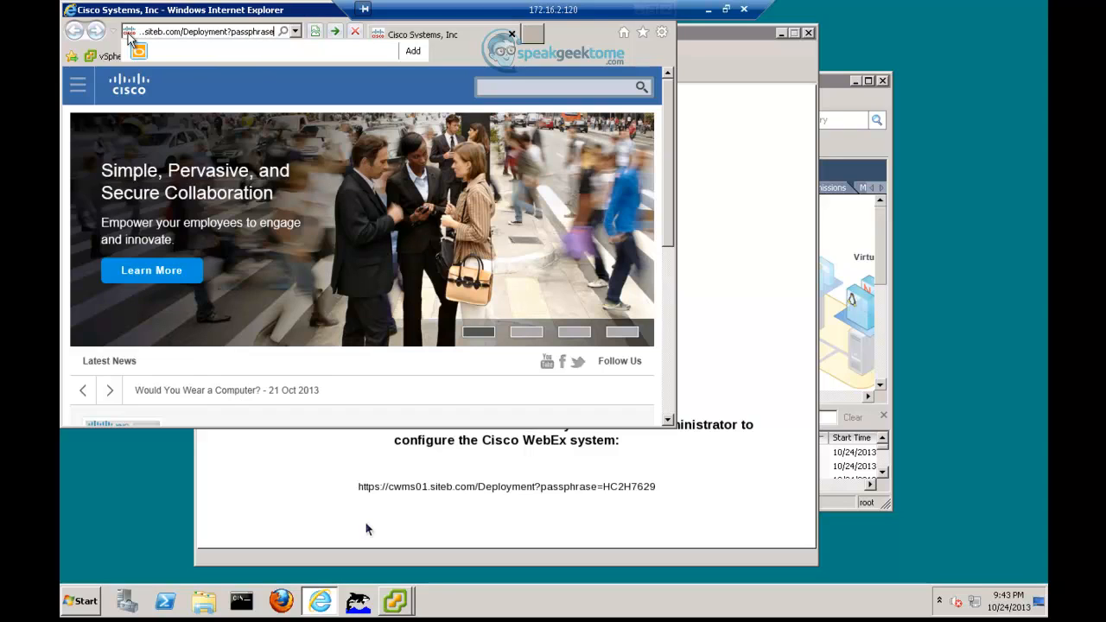
type("=HC2H76")
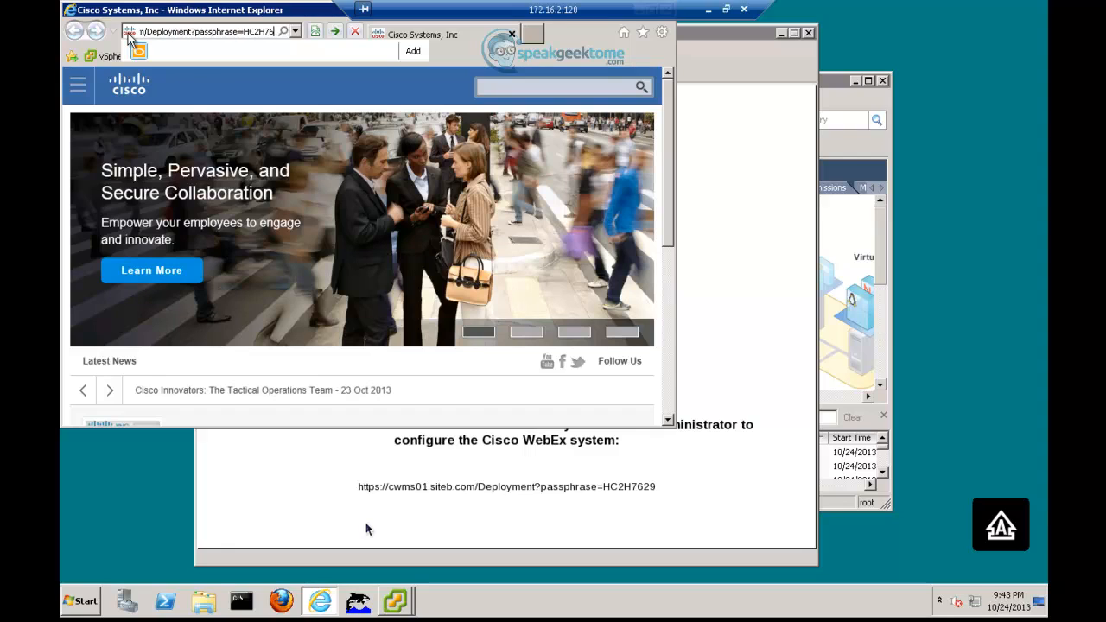
type("29")
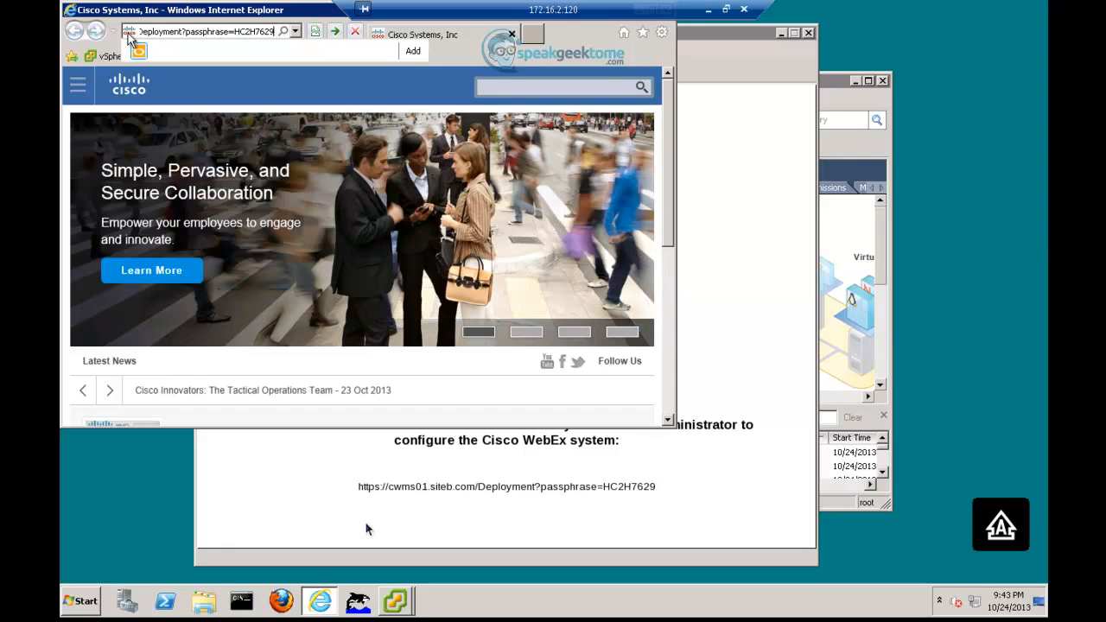
double_click(169, 10)
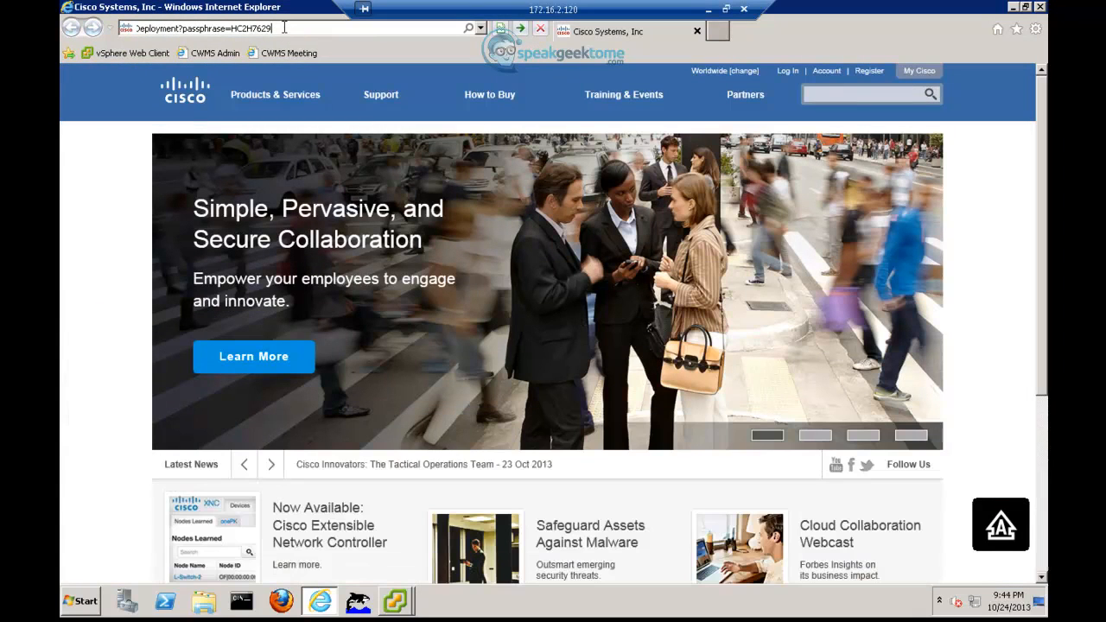
key("Return")
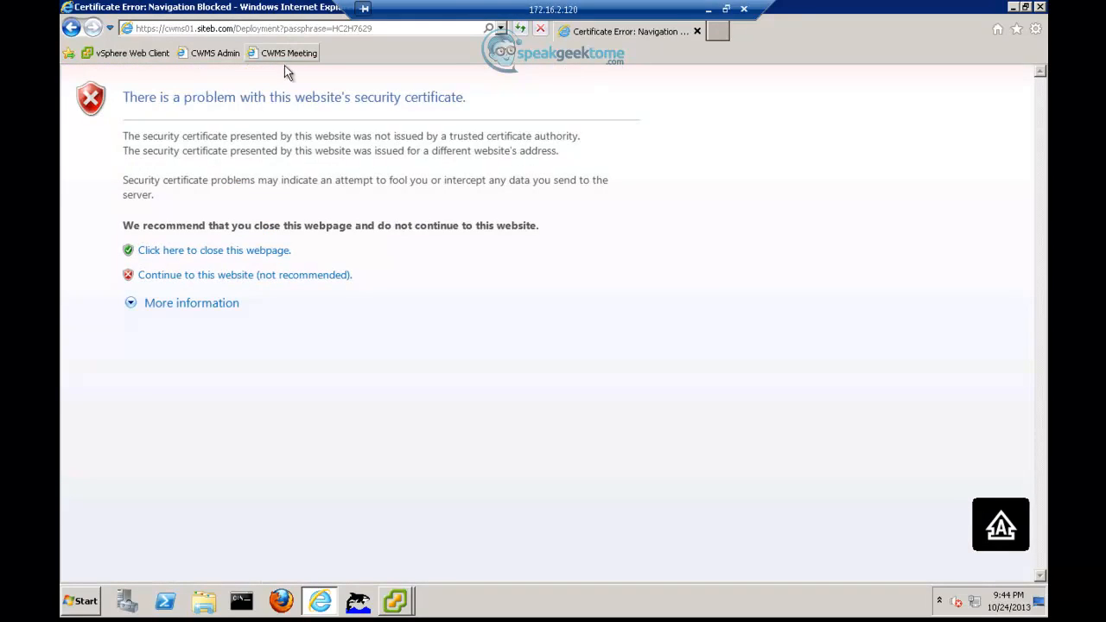
left_click(229, 276)
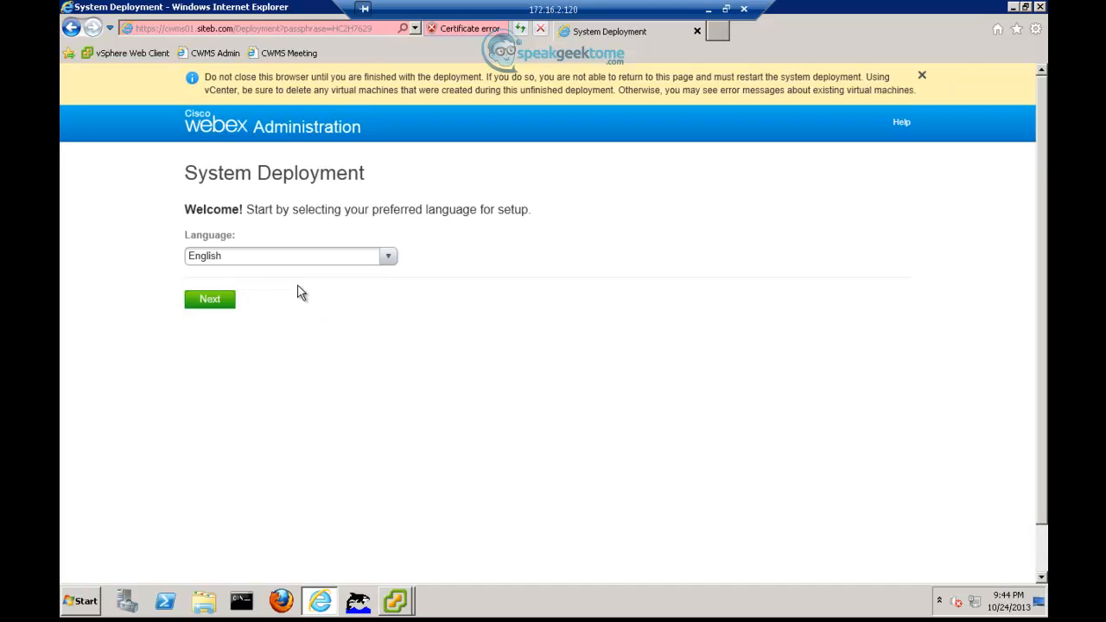
- Keep English as the setup language and choose to deploy a new system
left_click(388, 258)
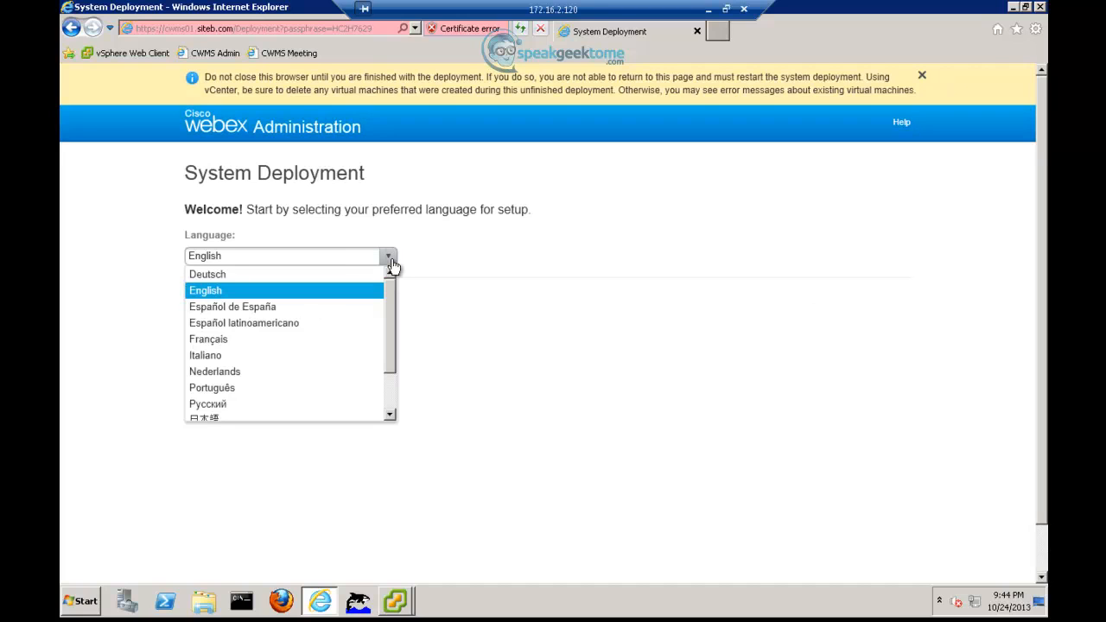
left_click_drag(390, 299, 389, 261)
left_click(389, 259)
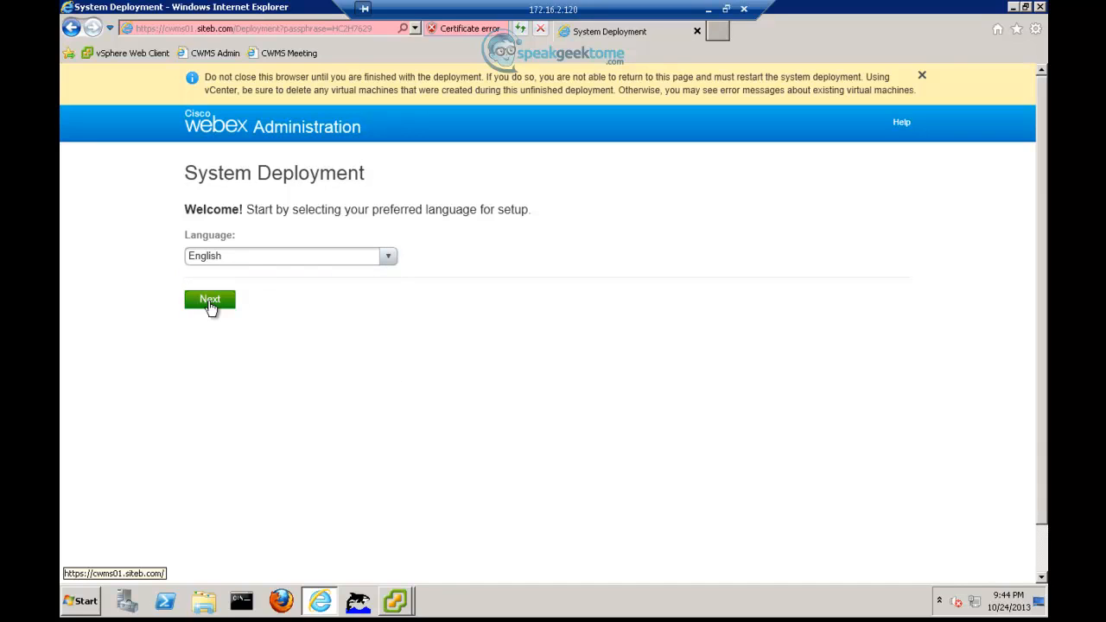
left_click(211, 303)
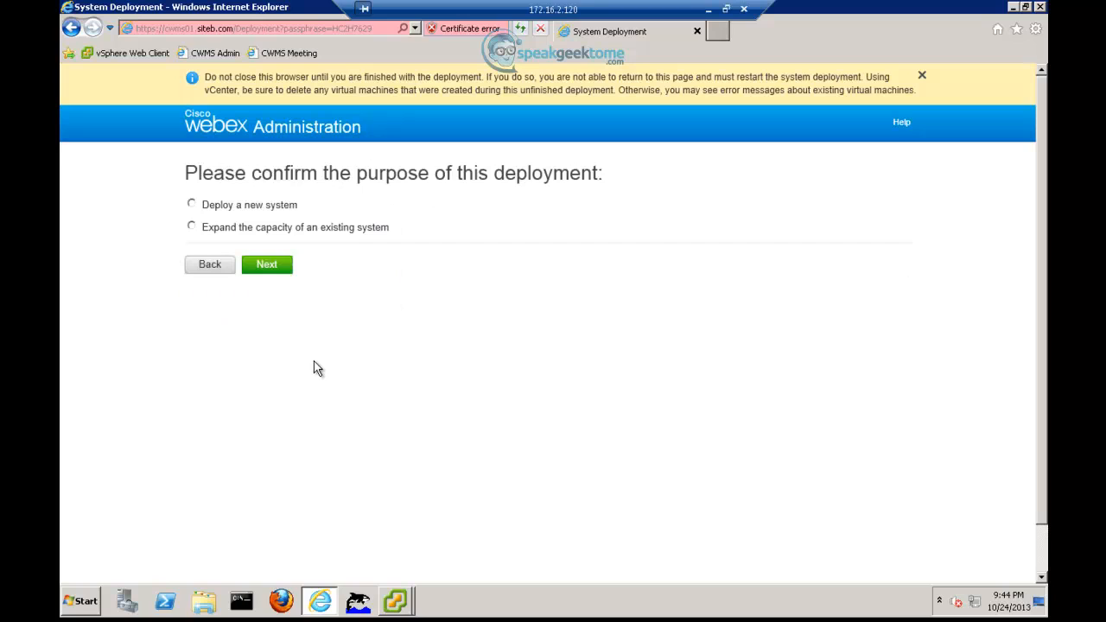
left_click(194, 206)
- Accept the 50 Users size, install a primary system, and choose manual VM deployment
left_click(264, 269)
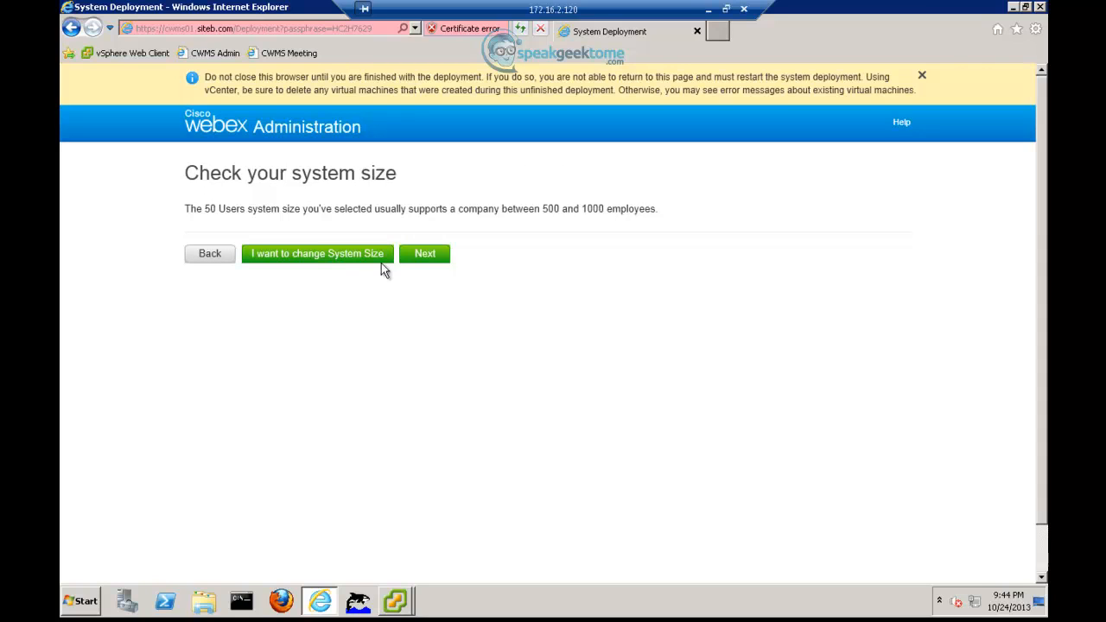
left_click(441, 259)
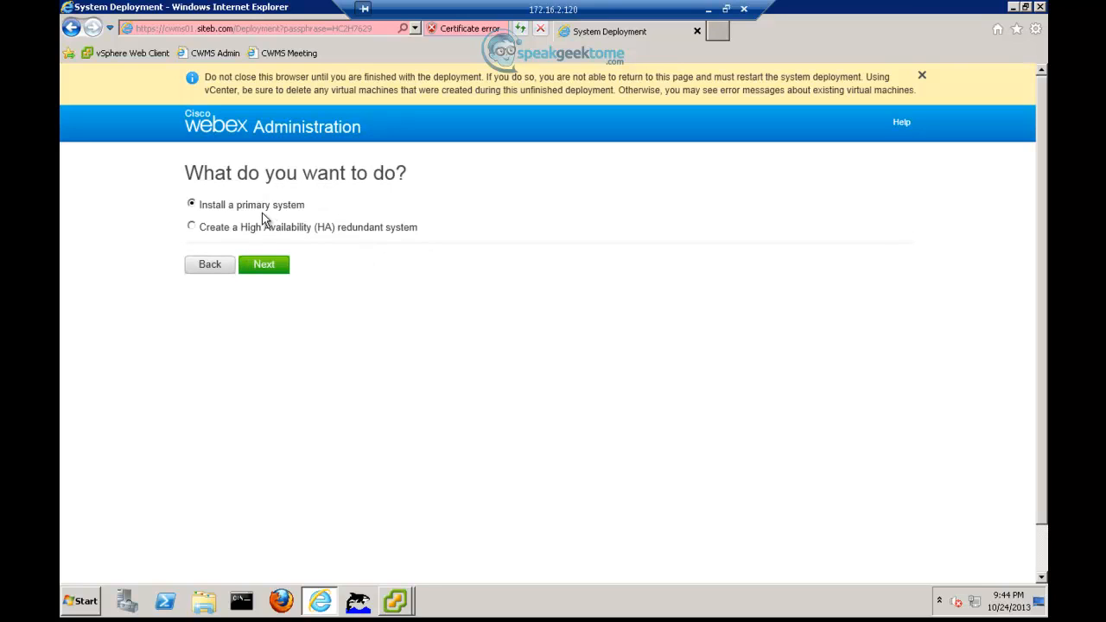
left_click(263, 267)
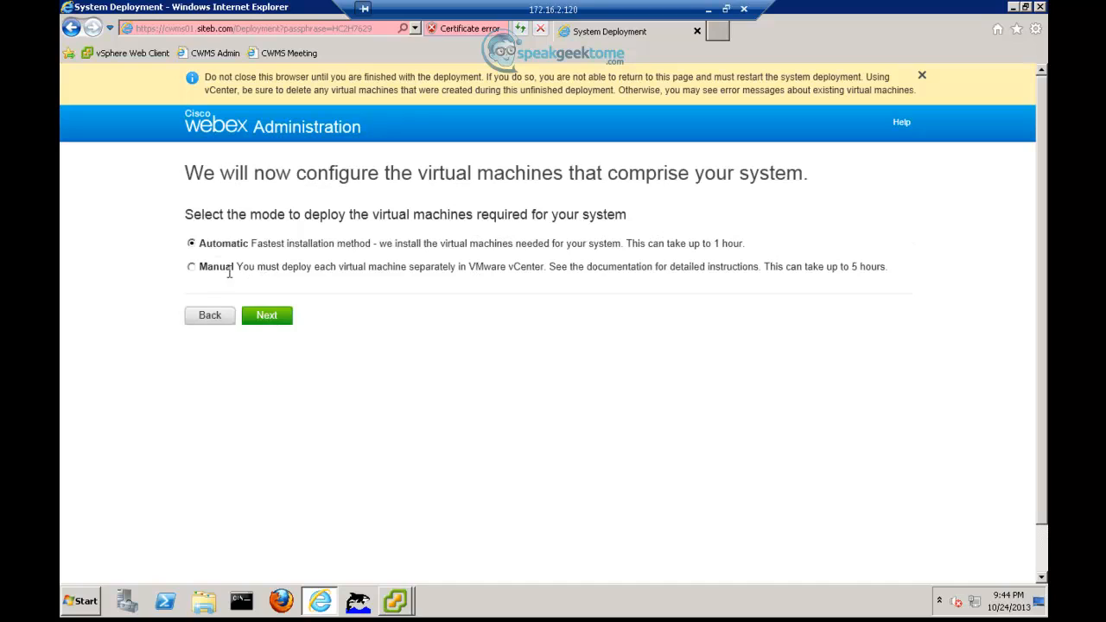
left_click(192, 269)
- Keep the Internet Reverse Proxy VM and set the public VIP to 10.1.1.139
left_click(269, 318)
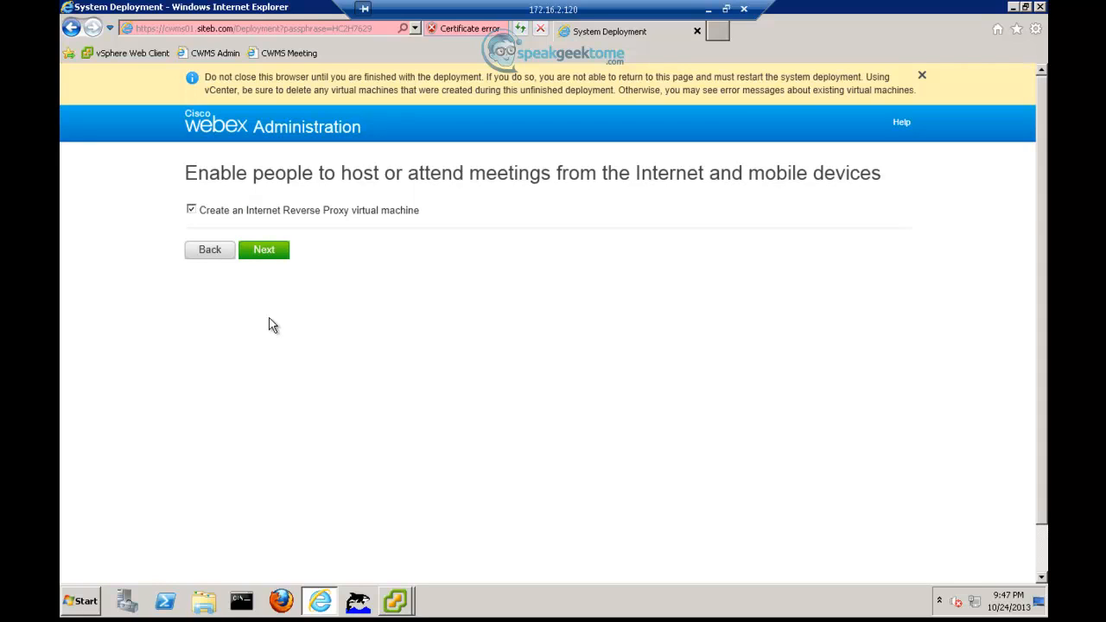
left_click(257, 249)
left_click(284, 260)
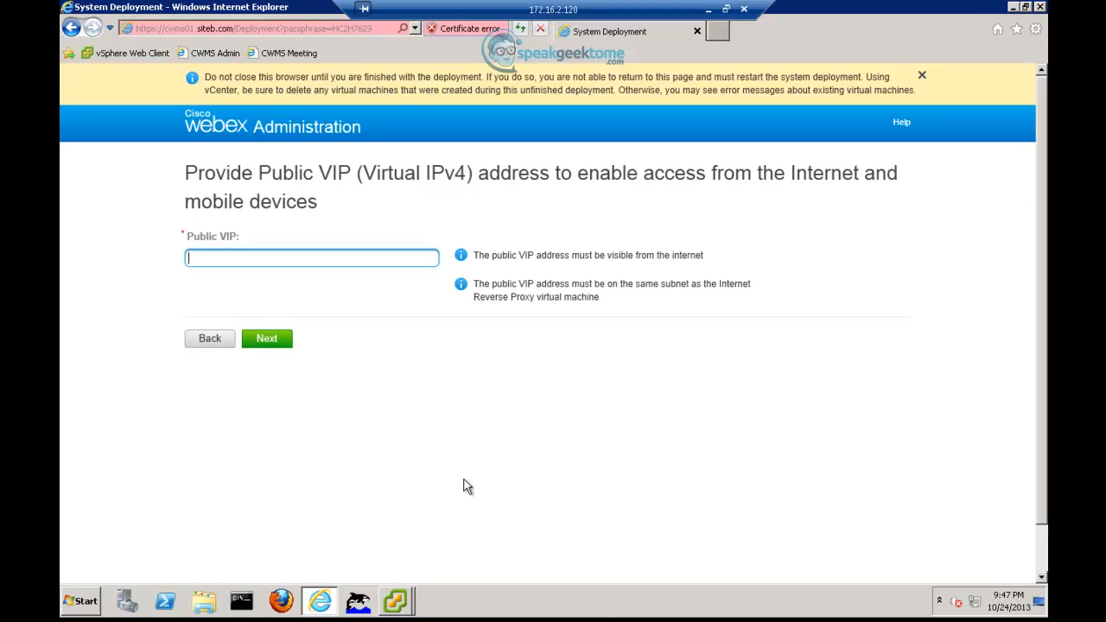
type("10.1.1.139")
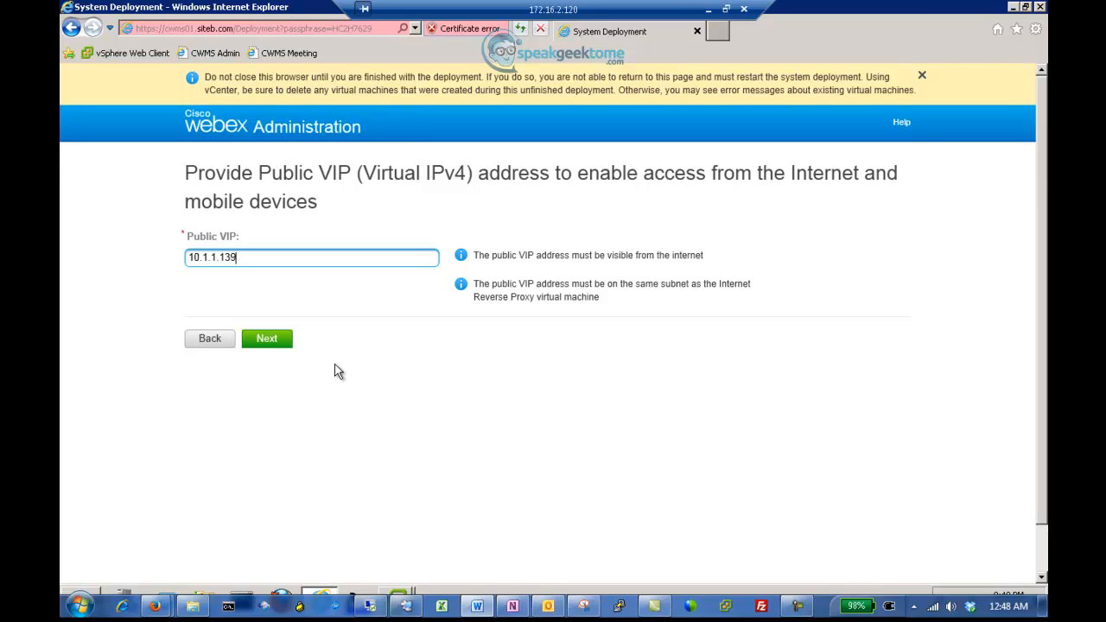
left_click(264, 342)
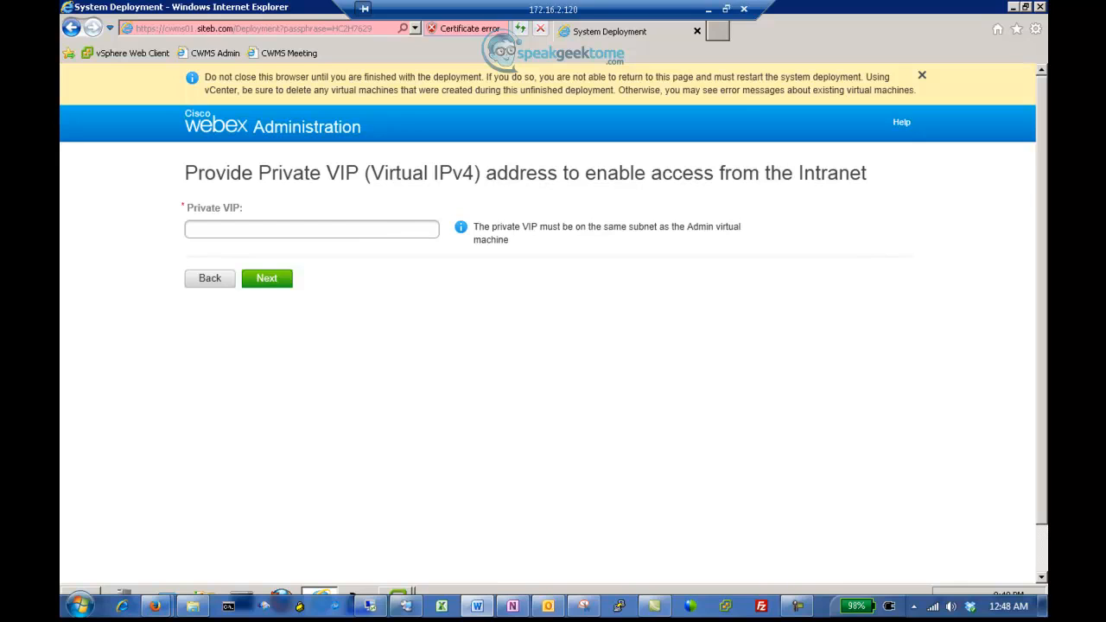
- Enter 10.1.2.150 as the private VIP address
left_click(359, 231)
type("10.1.2.150")
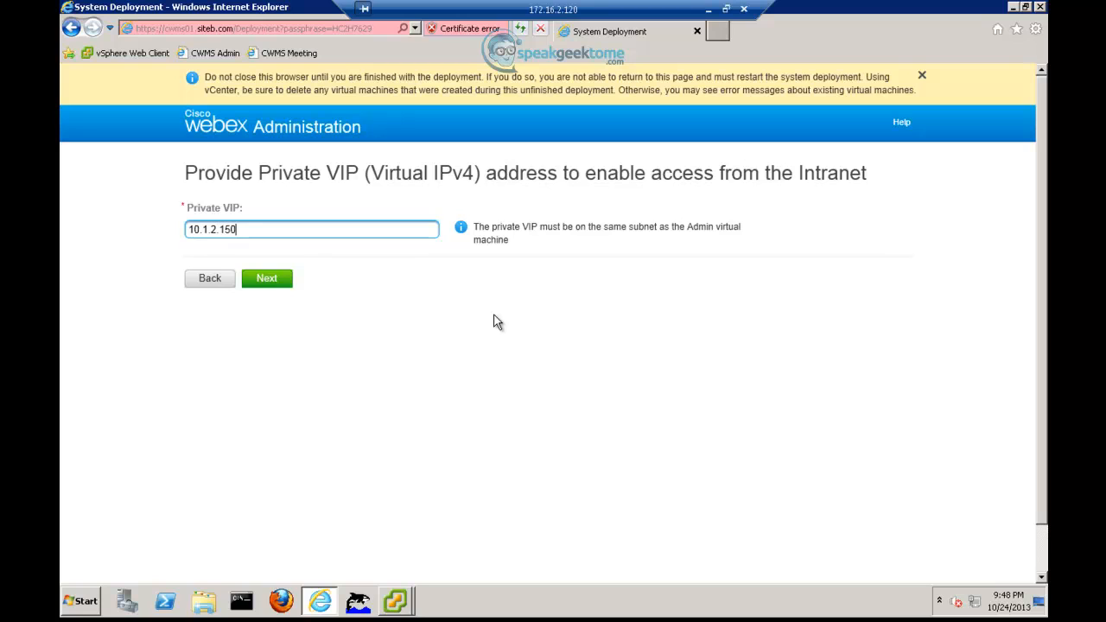
- Set site URL srecwms02.cisco.com and administration URL meetingadmin.siteb.com, then confirm the network setup
left_click(267, 278)
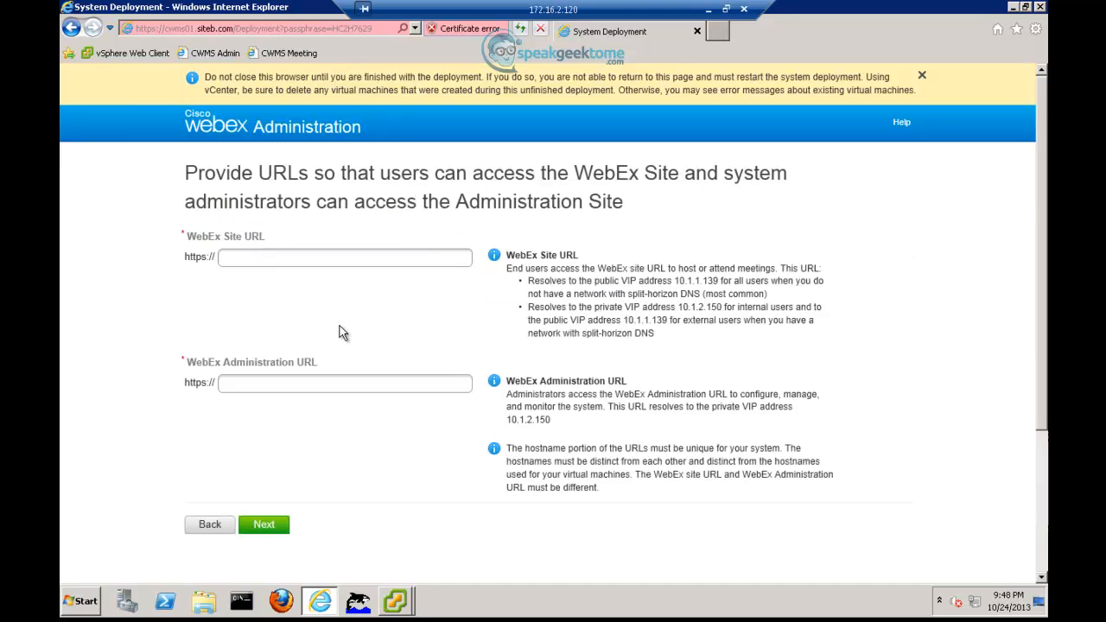
left_click(293, 259)
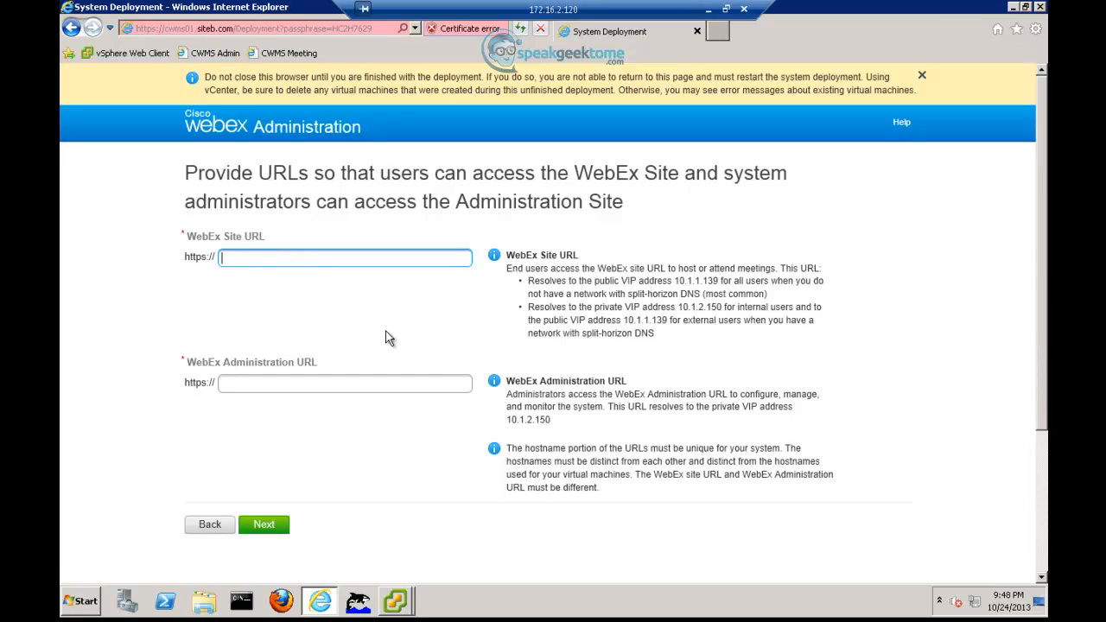
type("srecwms02.cisco.com")
key("Tab")
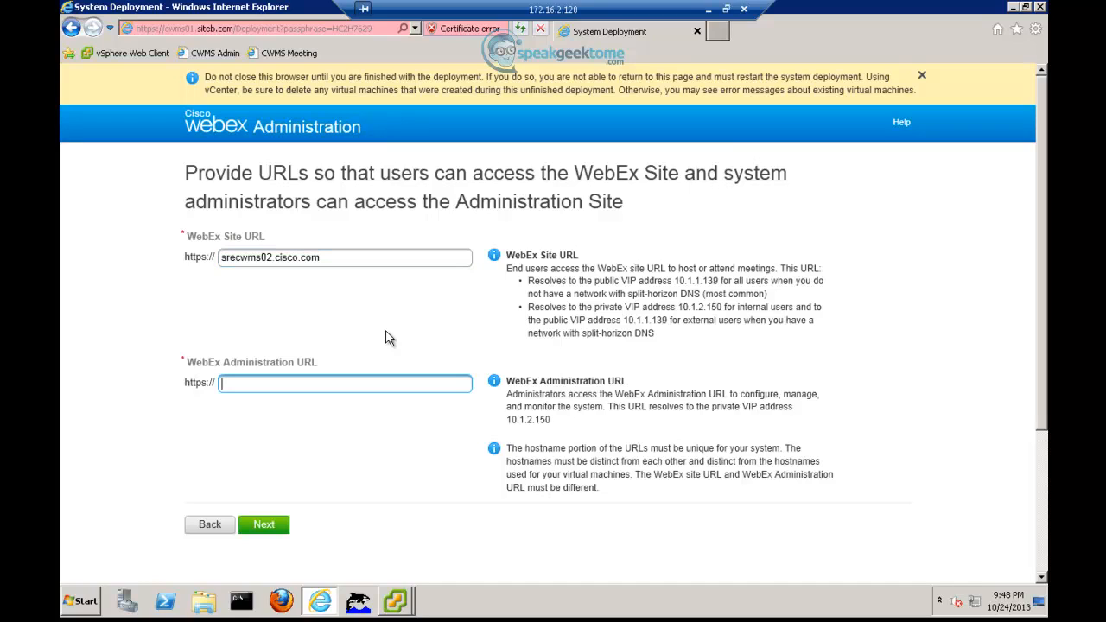
type("meetingadmin.siteb.com")
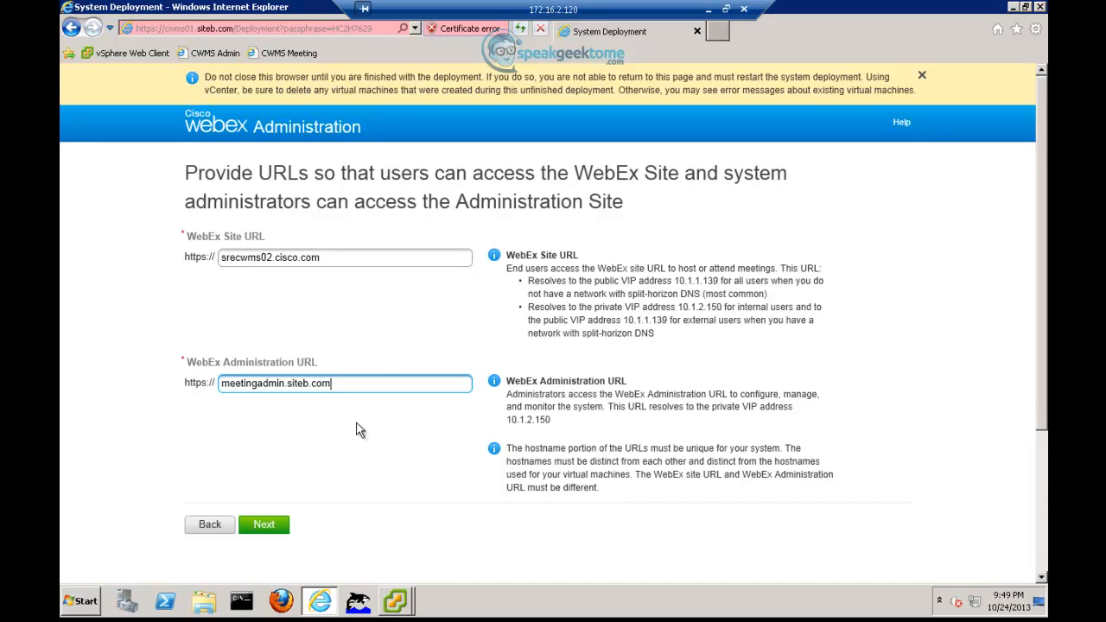
left_click(250, 524)
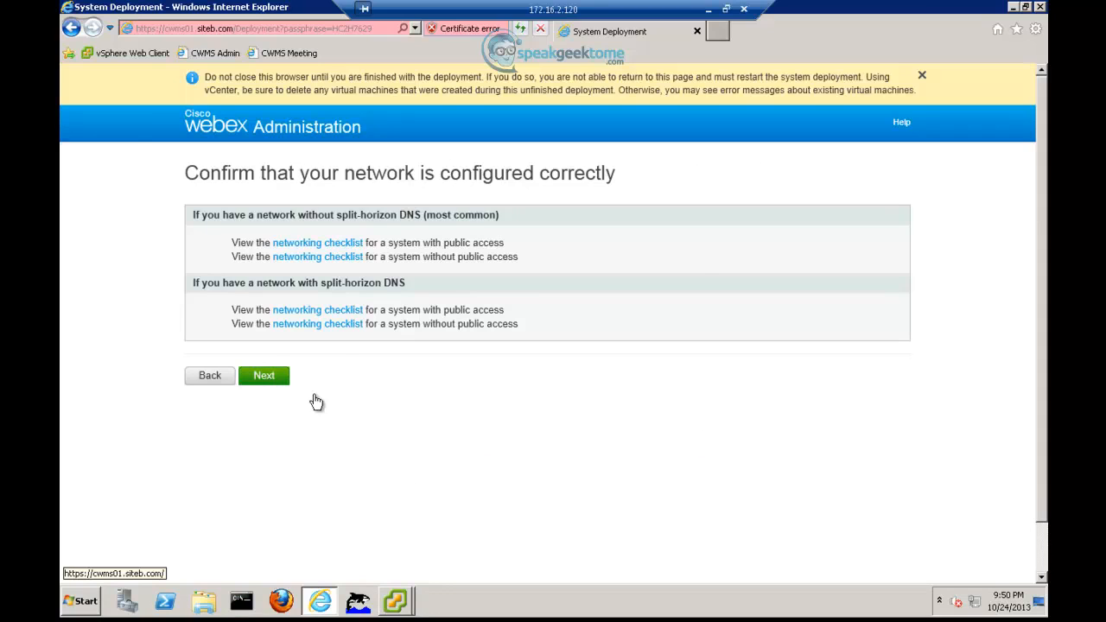
left_click(269, 377)
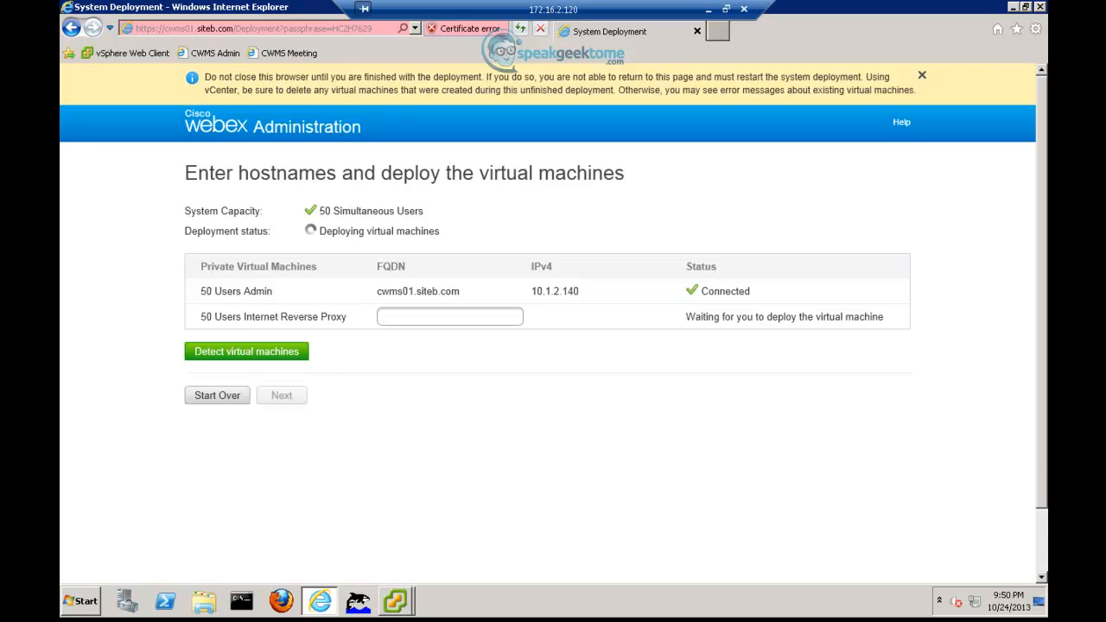
- Open IRP01's virtual machine console from the vcenter01 vSphere Client window
left_click(398, 603)
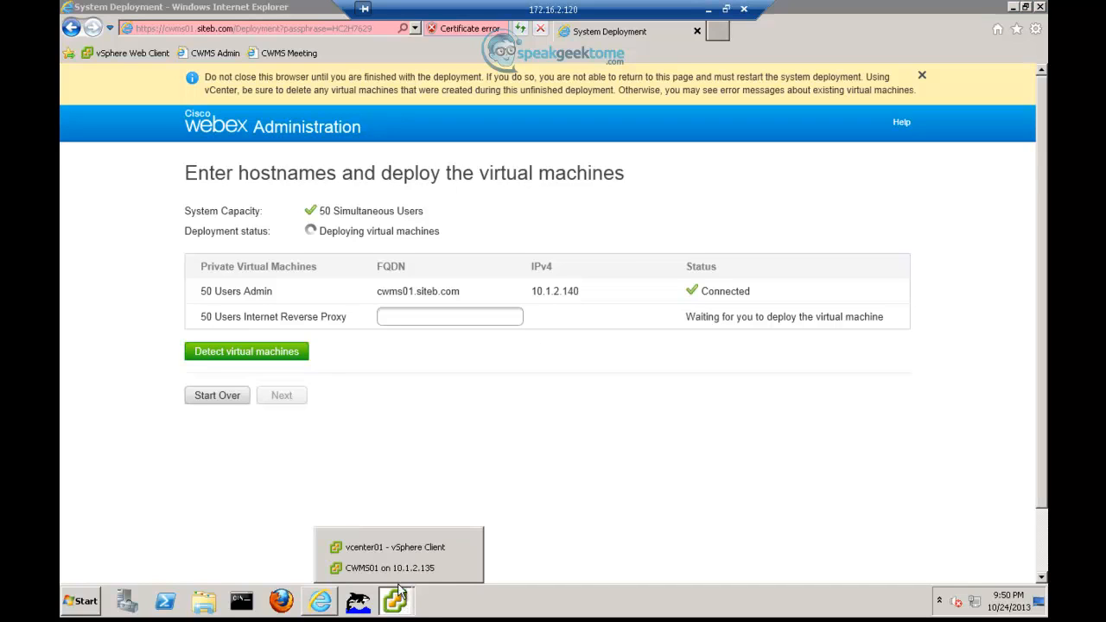
left_click(398, 547)
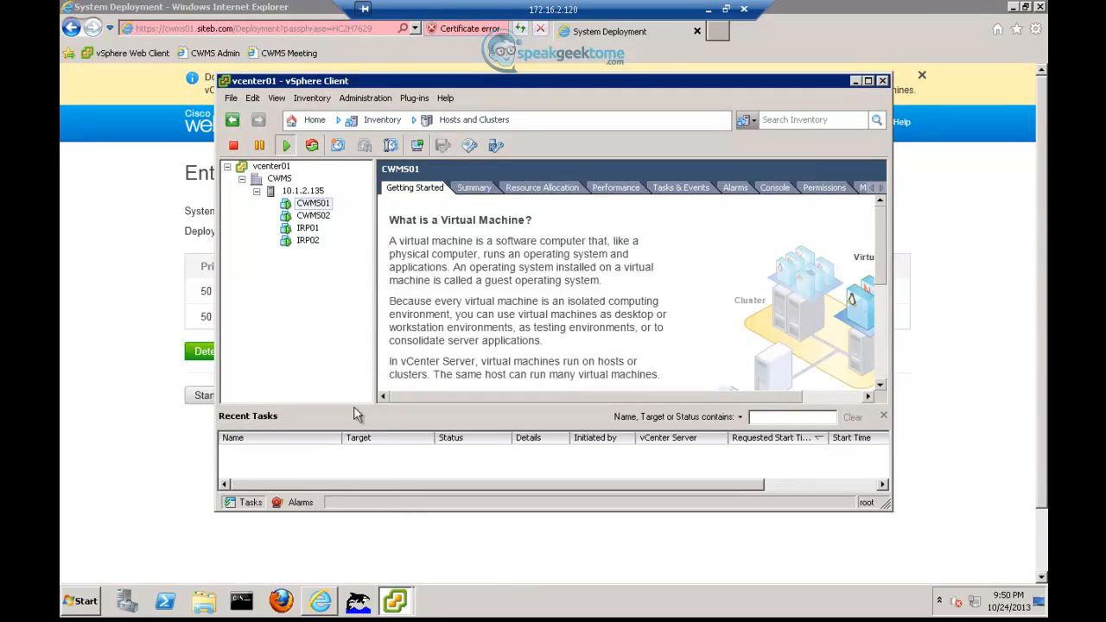
left_click(307, 230)
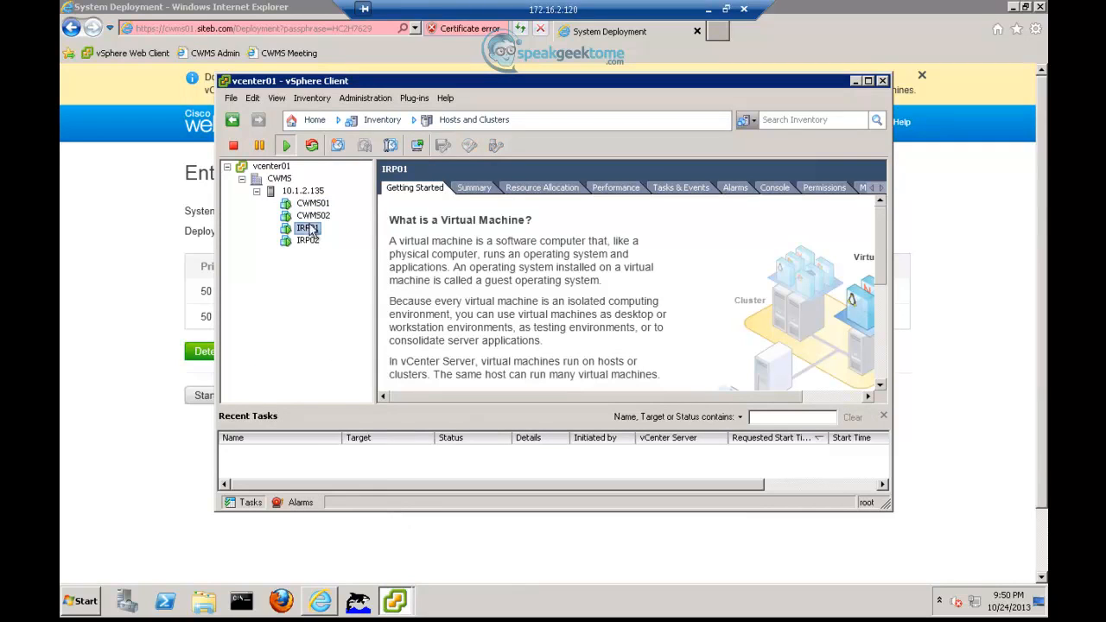
left_click(417, 146)
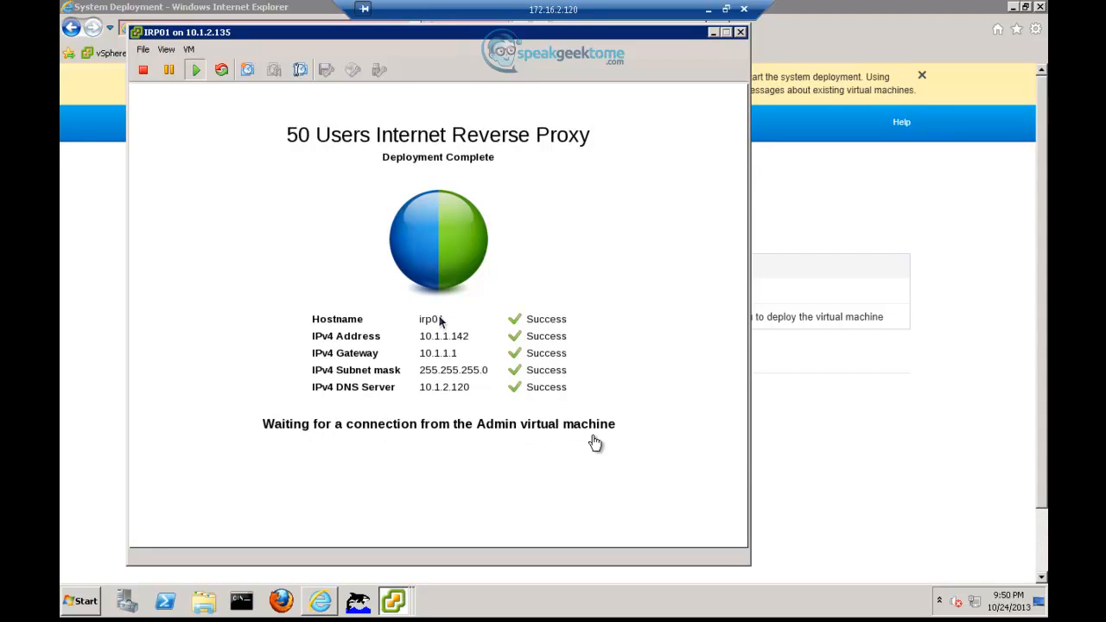
- Detect the reverse proxy irp01.siteb.com and proceed to the system check
left_click(817, 442)
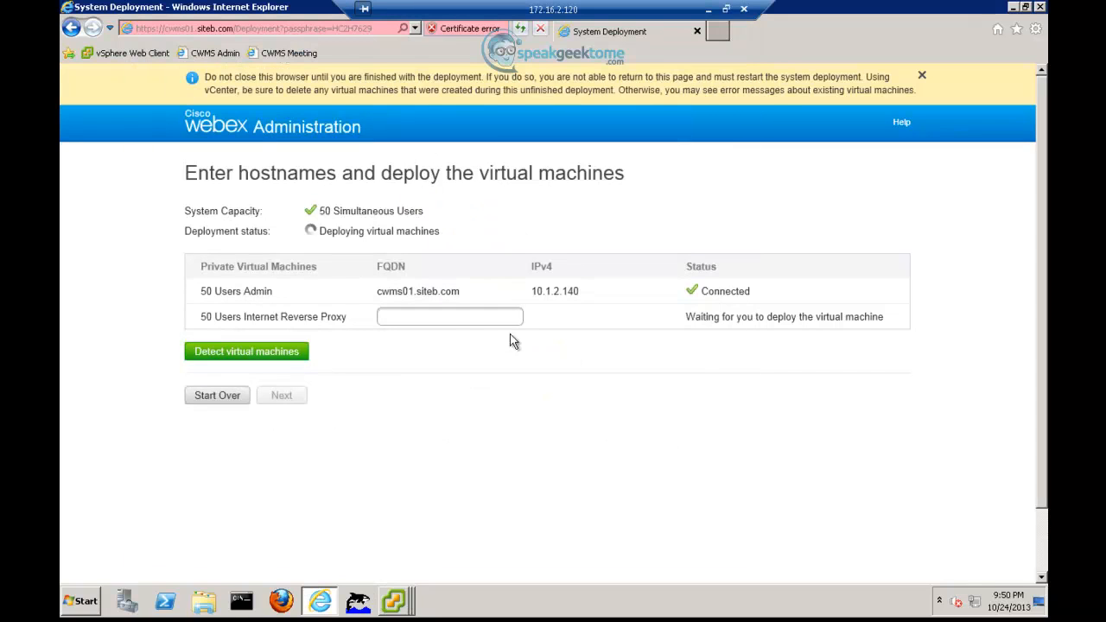
left_click(451, 318)
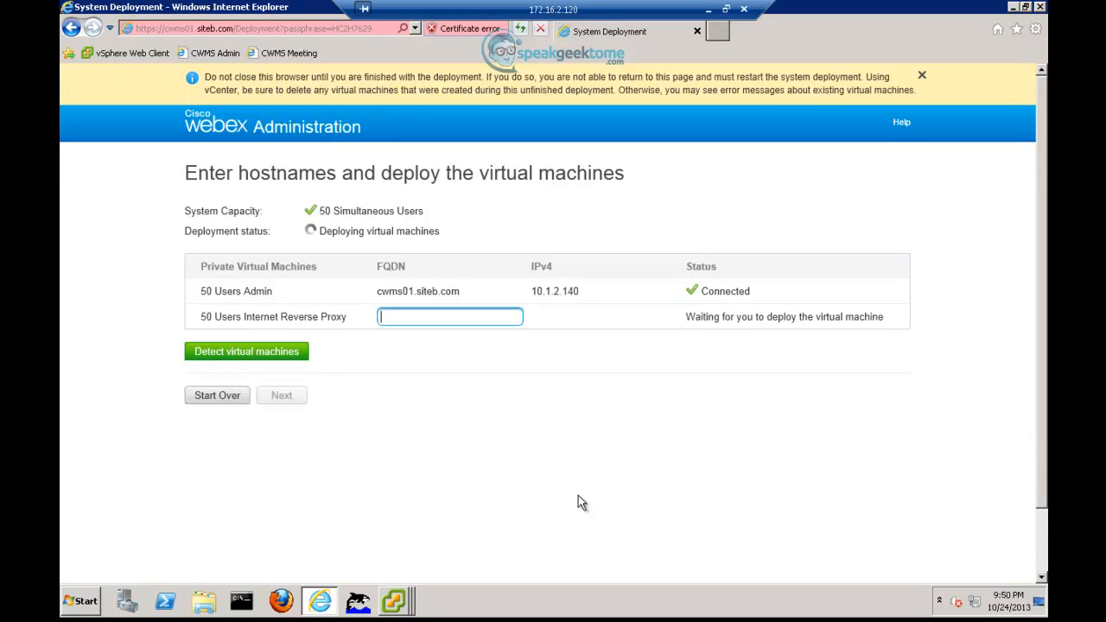
type("irp01.siteb.com")
left_click(298, 356)
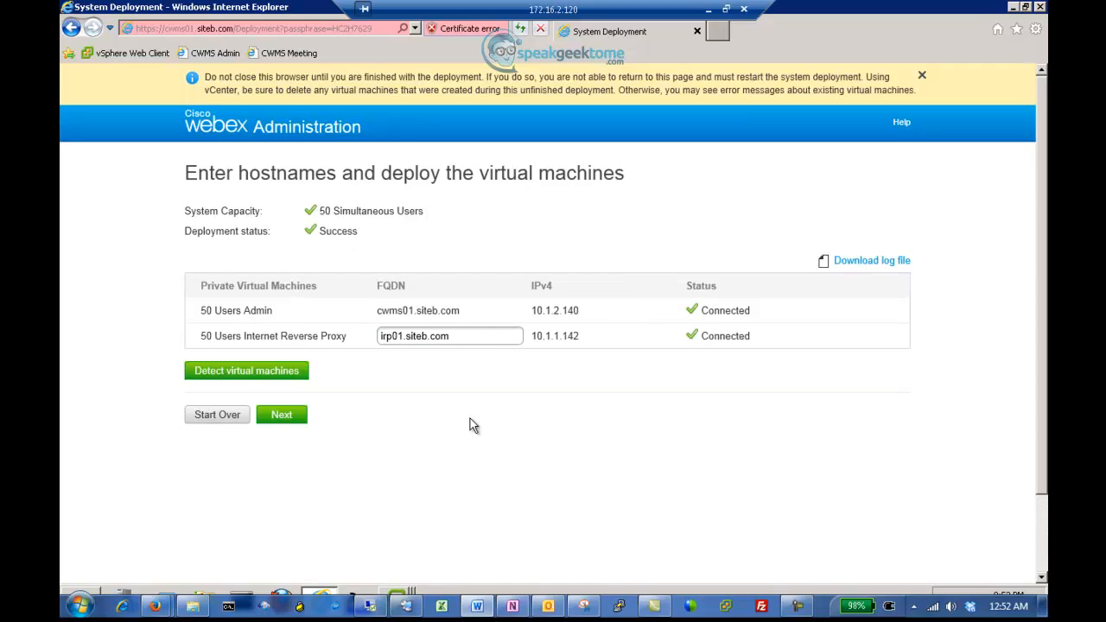
left_click(292, 417)
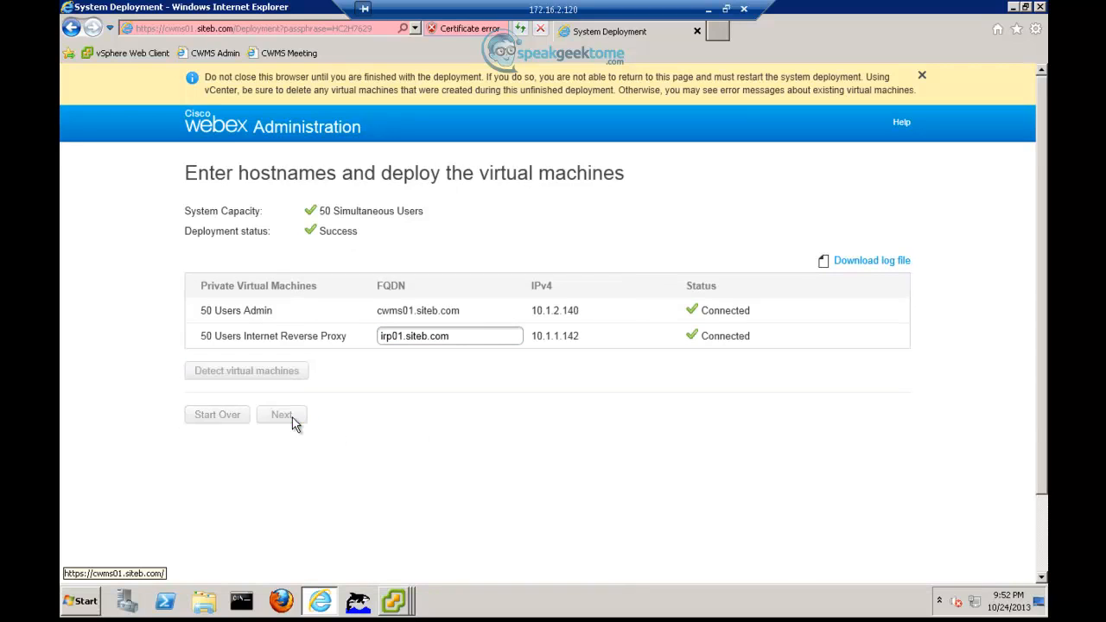
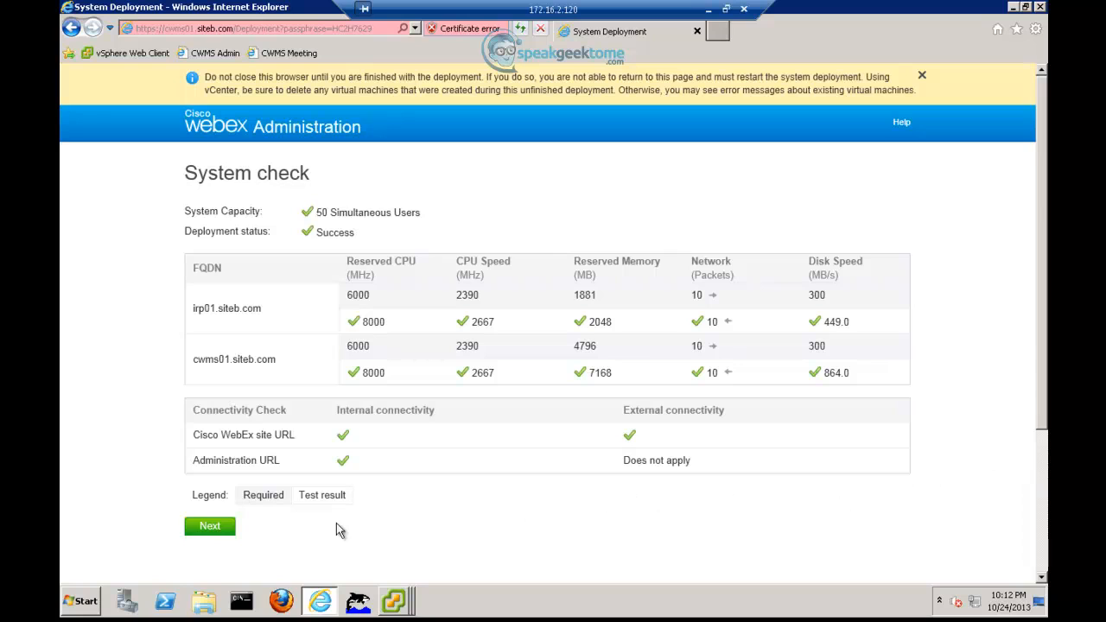
- Finish the deployment after the system check and proceed past the certificate warning to the configuration site
left_click(209, 529)
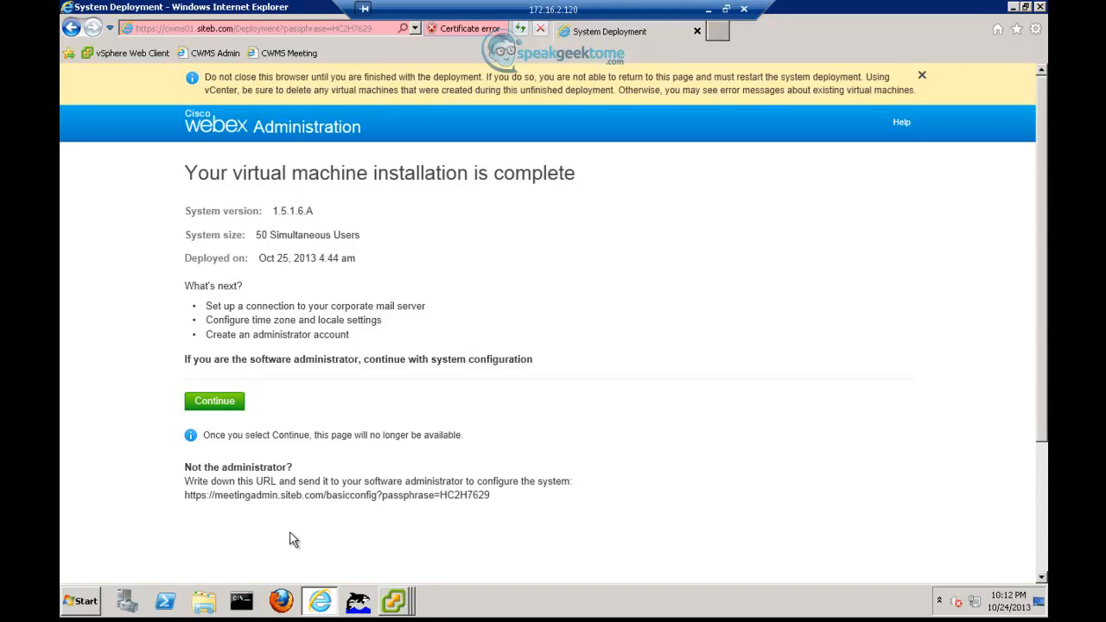
left_click(220, 408)
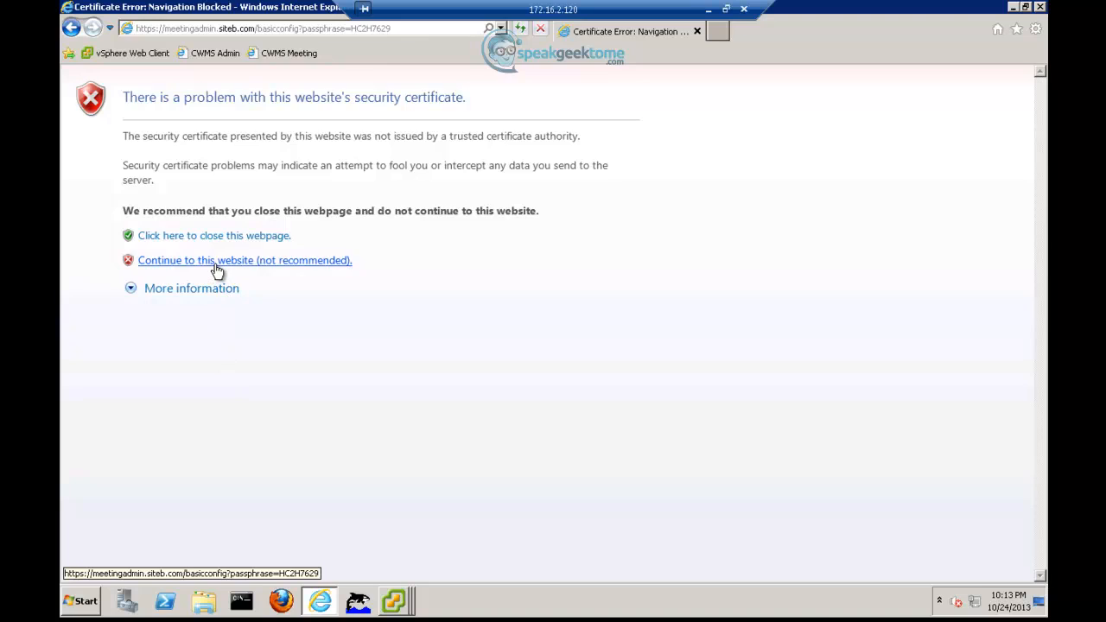
left_click(215, 264)
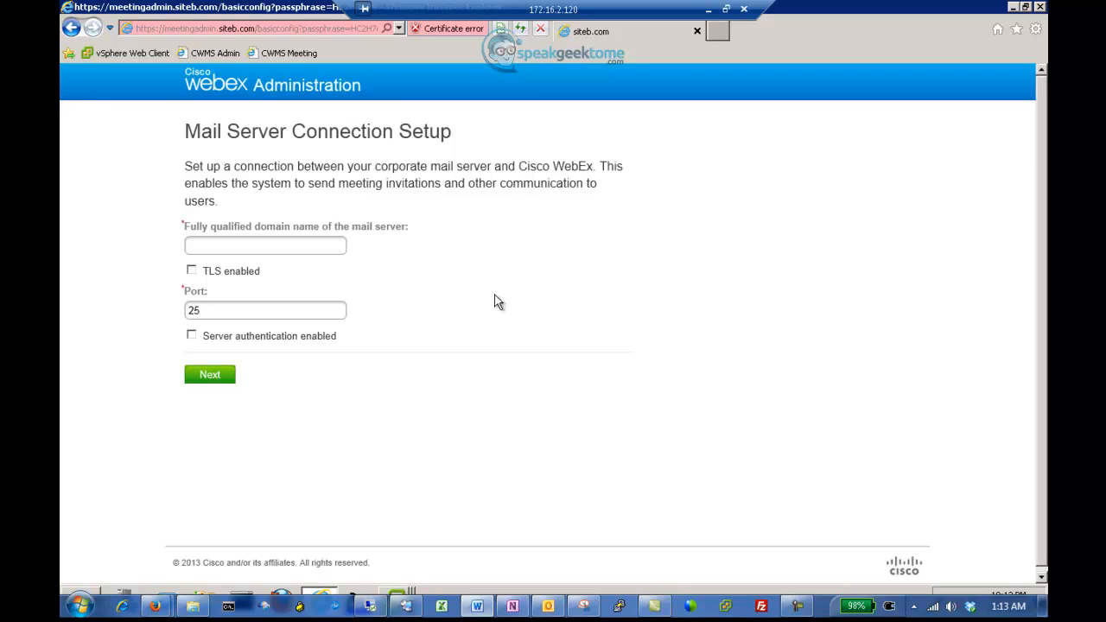
- Set the mail server to siteb-ad.siteb.com
left_click(289, 251)
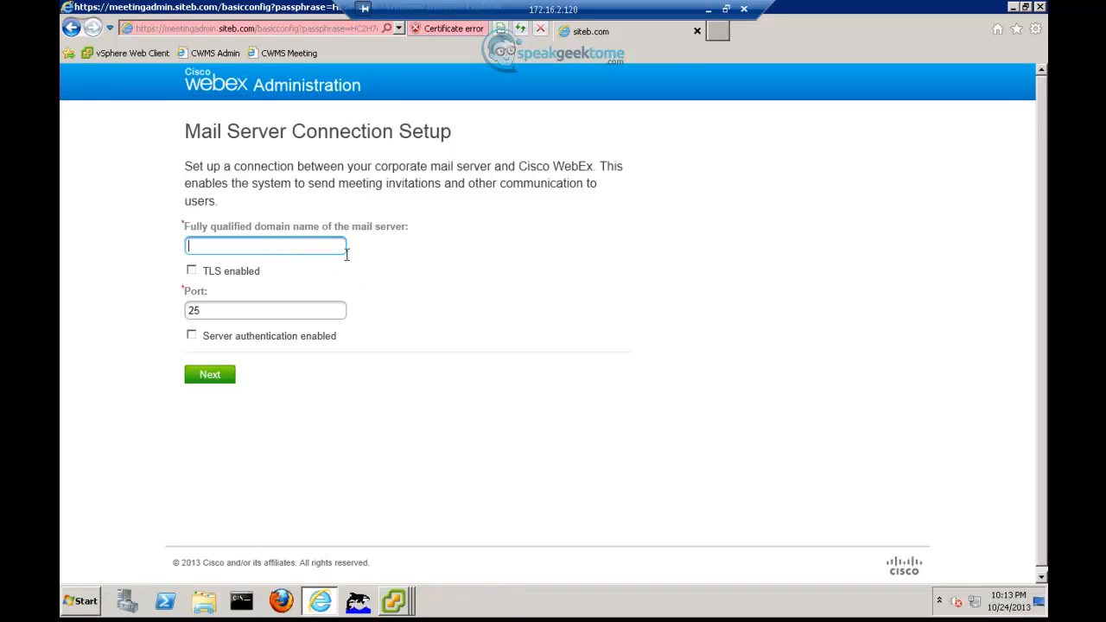
type("siteb-ad.siteb.com")
left_click(224, 375)
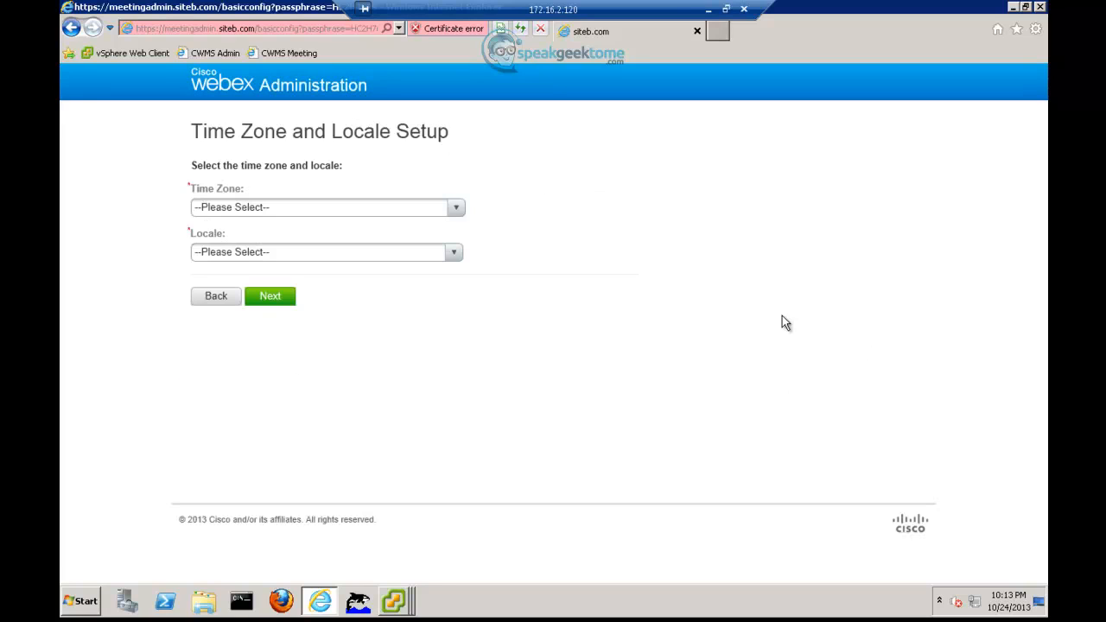
- Choose the San Francisco time zone and U.S. locale, then confirm the configuration
left_click(456, 212)
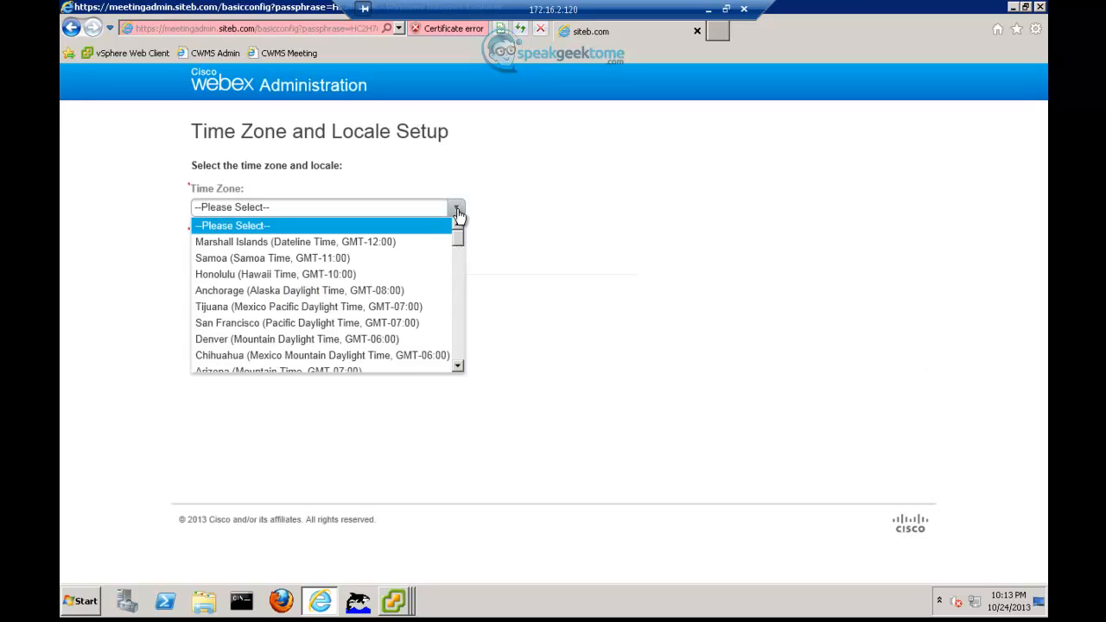
left_click(402, 325)
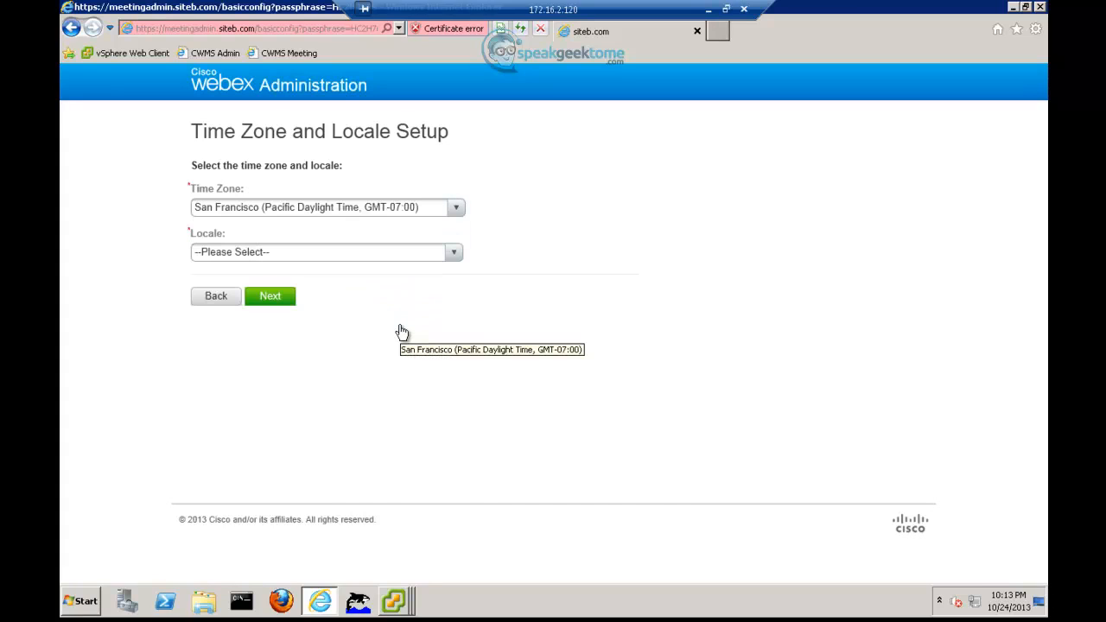
left_click(453, 253)
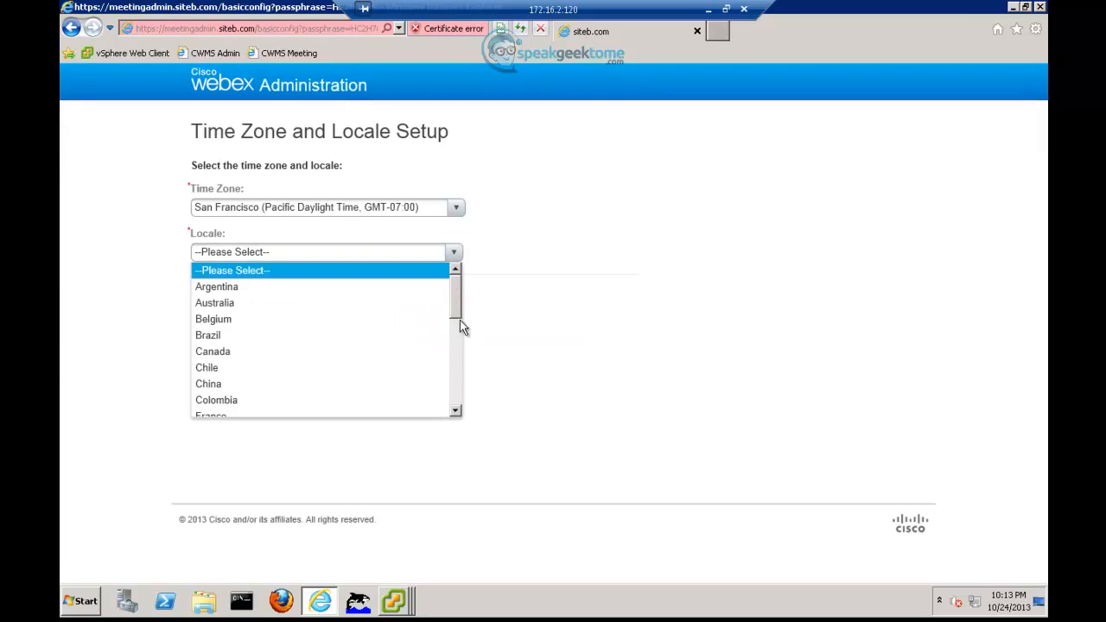
left_click_drag(459, 320, 469, 412)
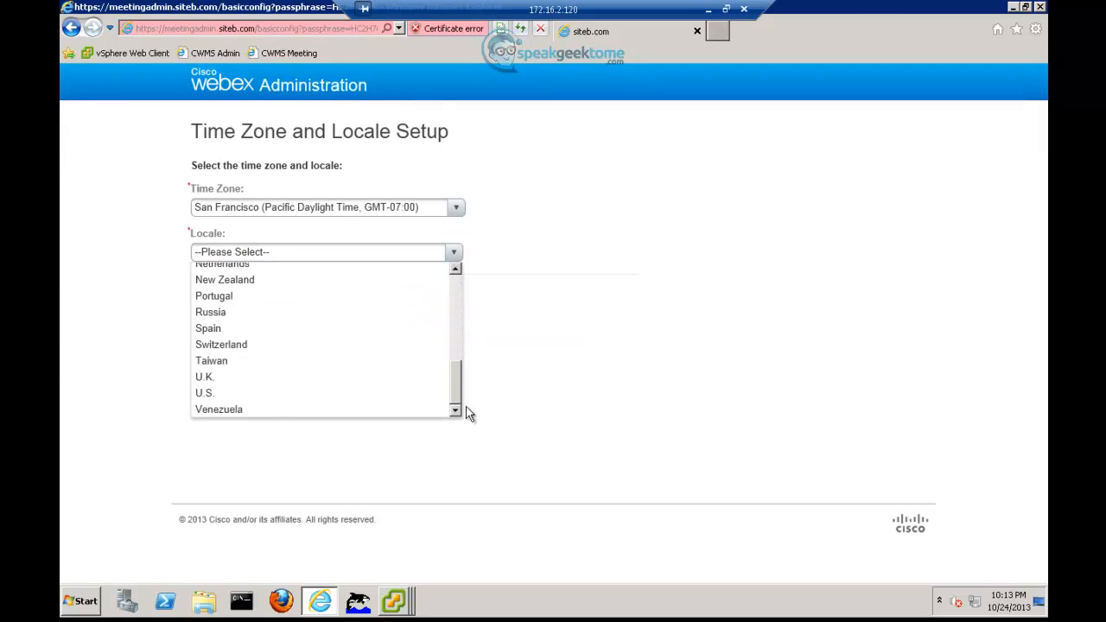
left_click(278, 395)
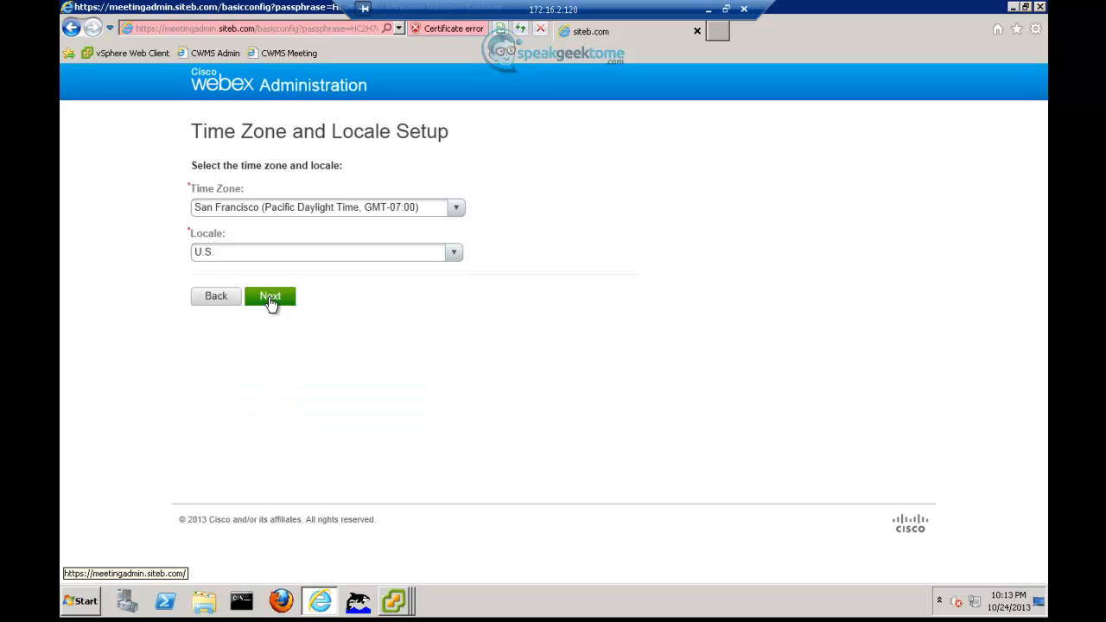
left_click(271, 298)
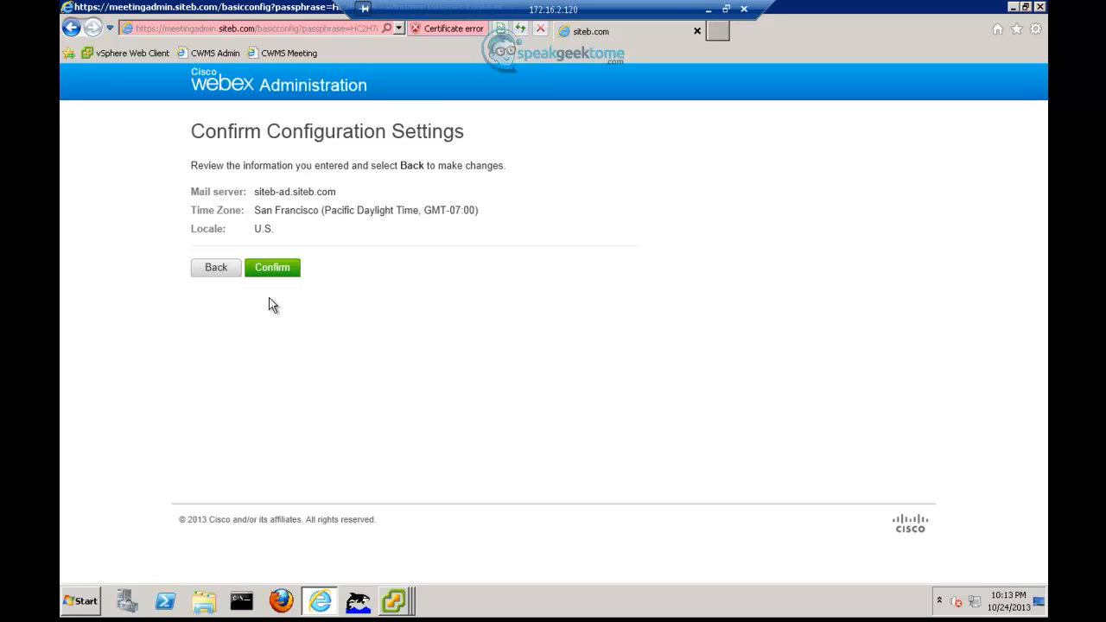
left_click(271, 270)
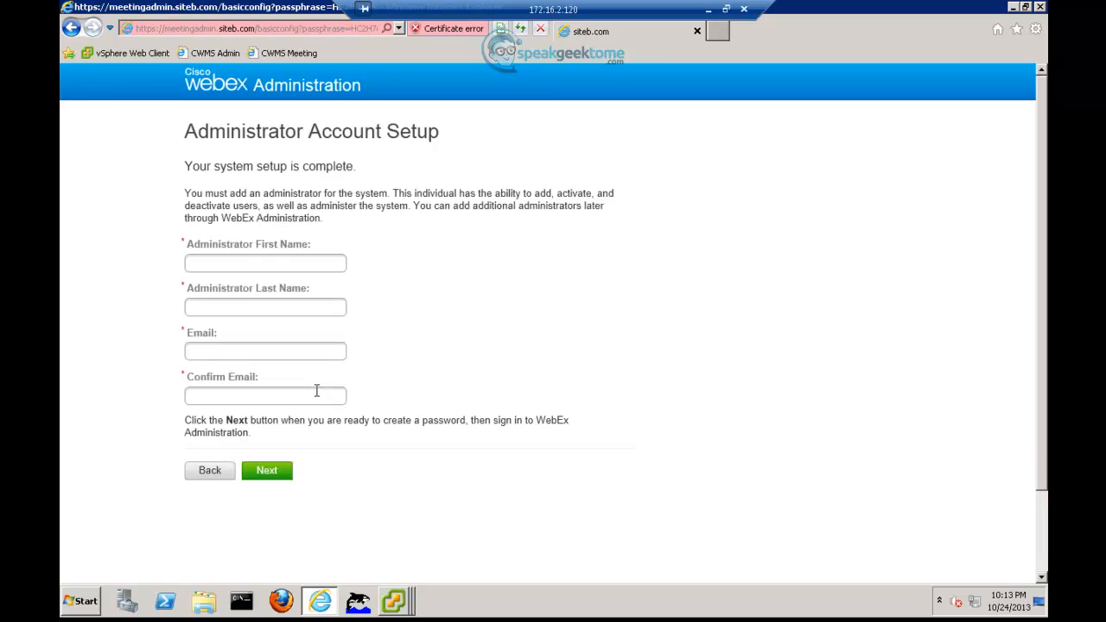
- Enter the administrator's first name, last name and e-mail address twice, then submit
left_click(277, 265)
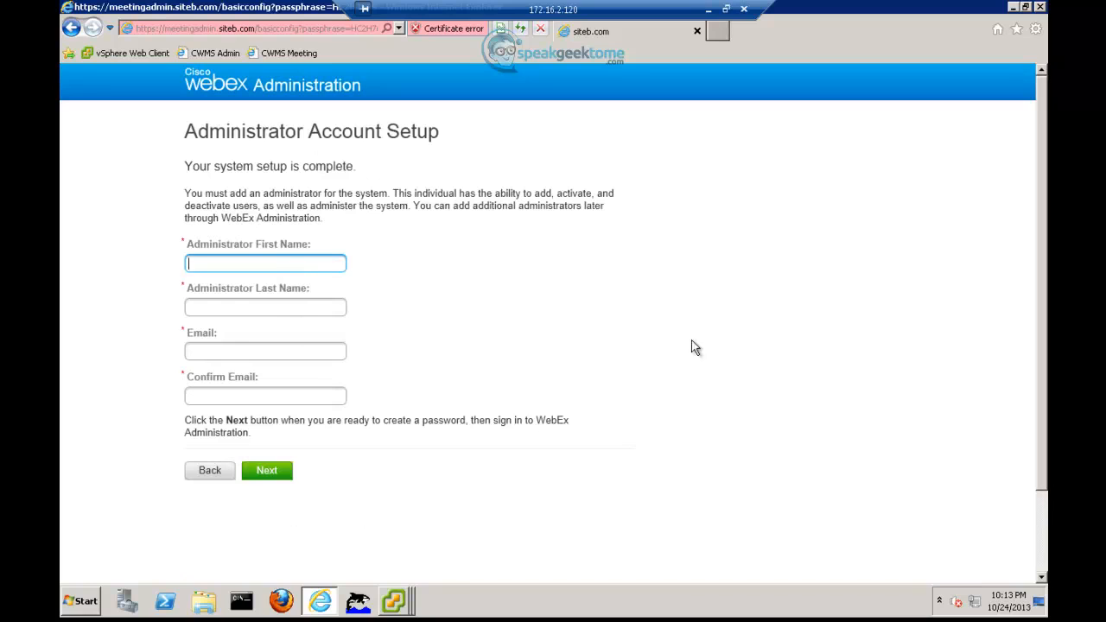
mouse_move(352, 594)
key("Tab")
key("Tab")
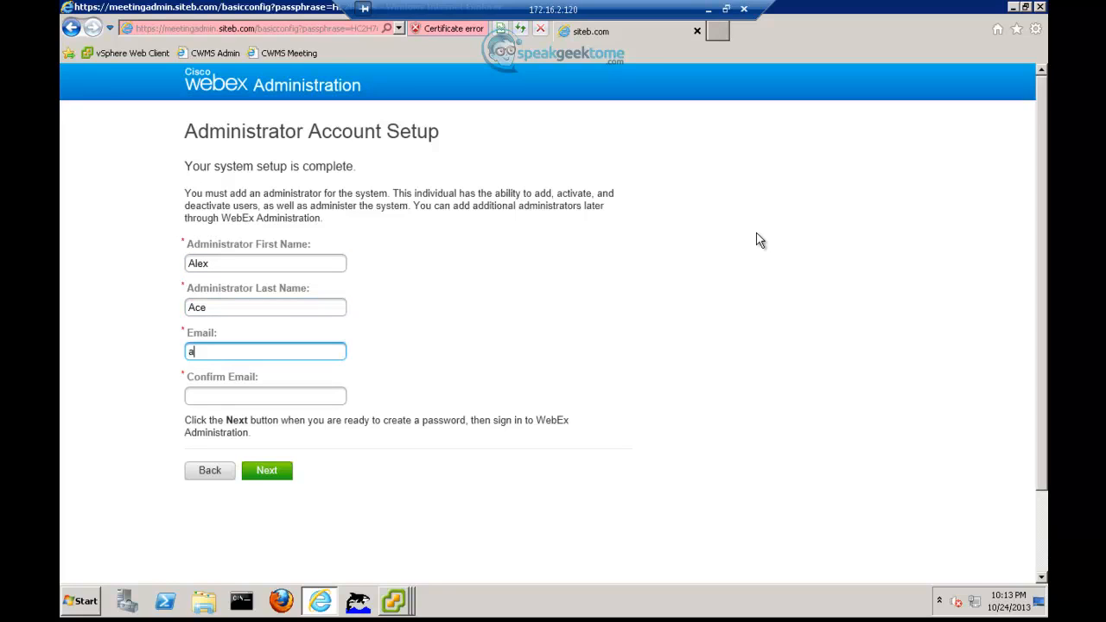
key("Tab")
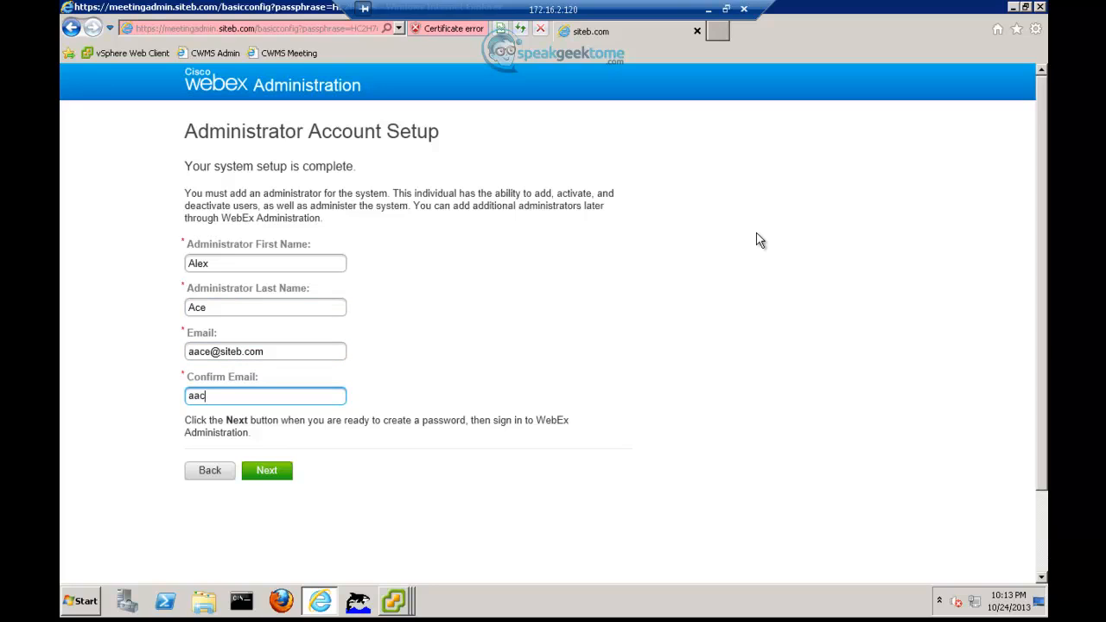
left_click(278, 473)
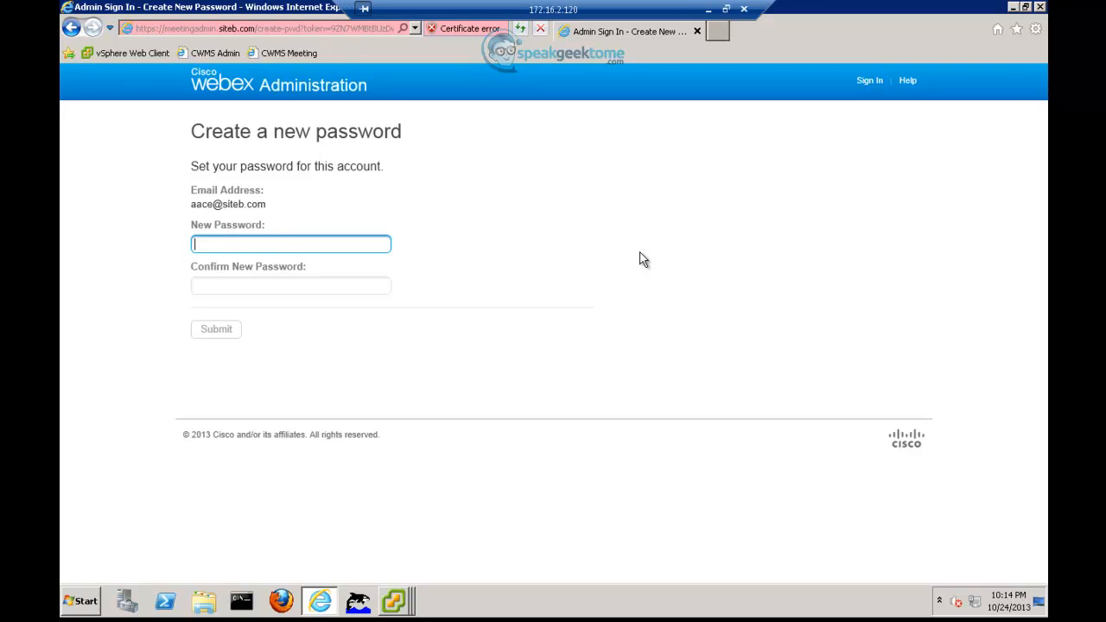
- Type the new administrator password and its confirmation
type("••••")
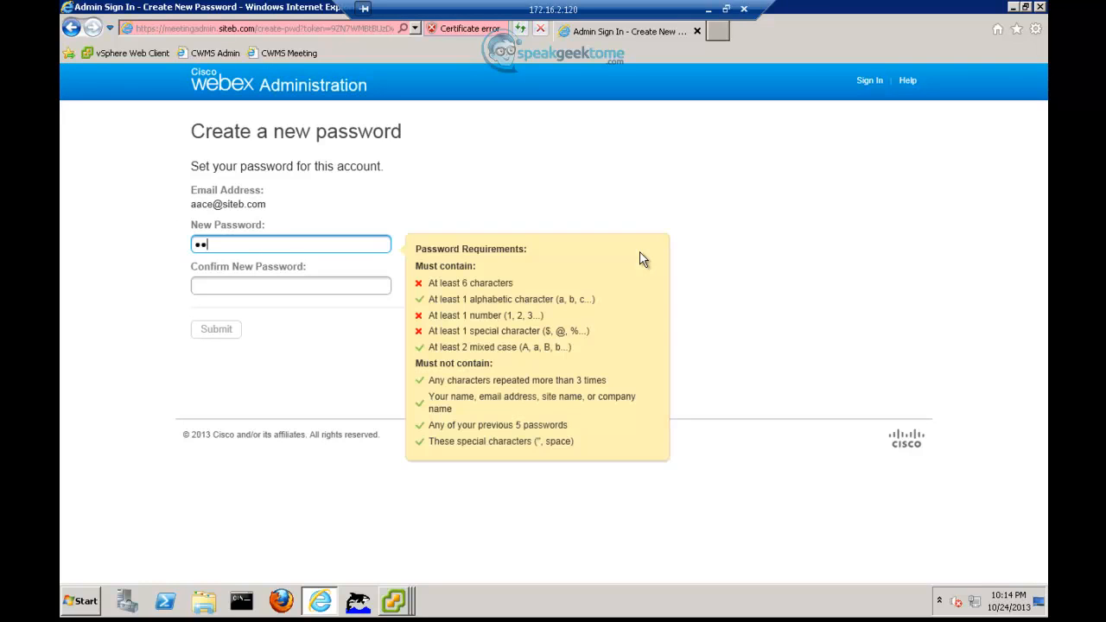
key("BackSpace")
key("BackSpace")
key("BackSpace")
key("BackSpace")
type("•••••••••")
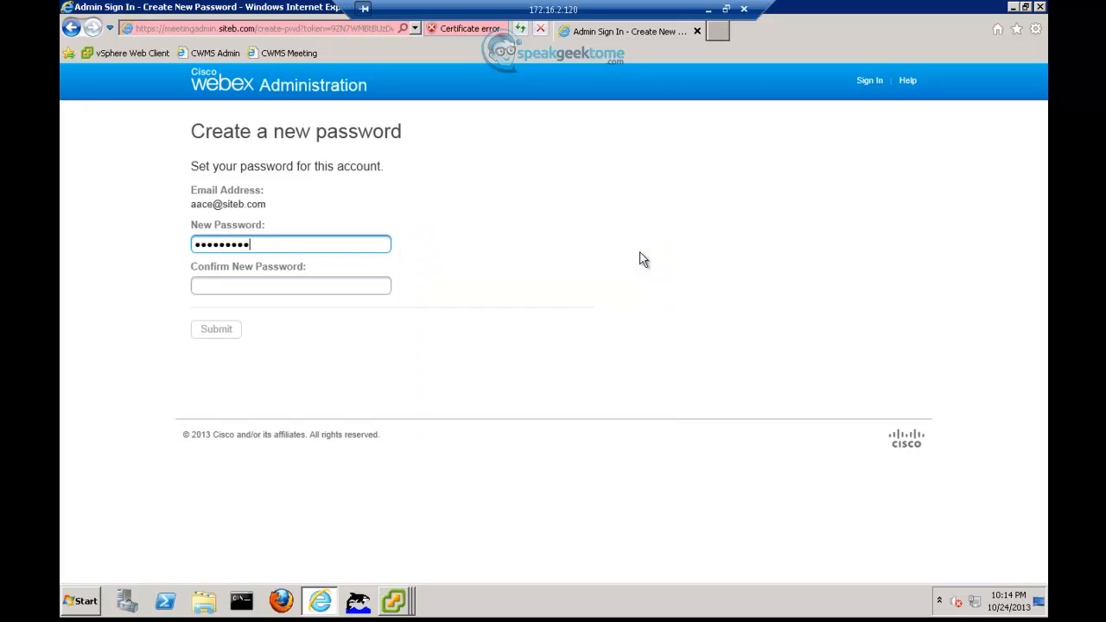
key("Tab")
type("••••••")
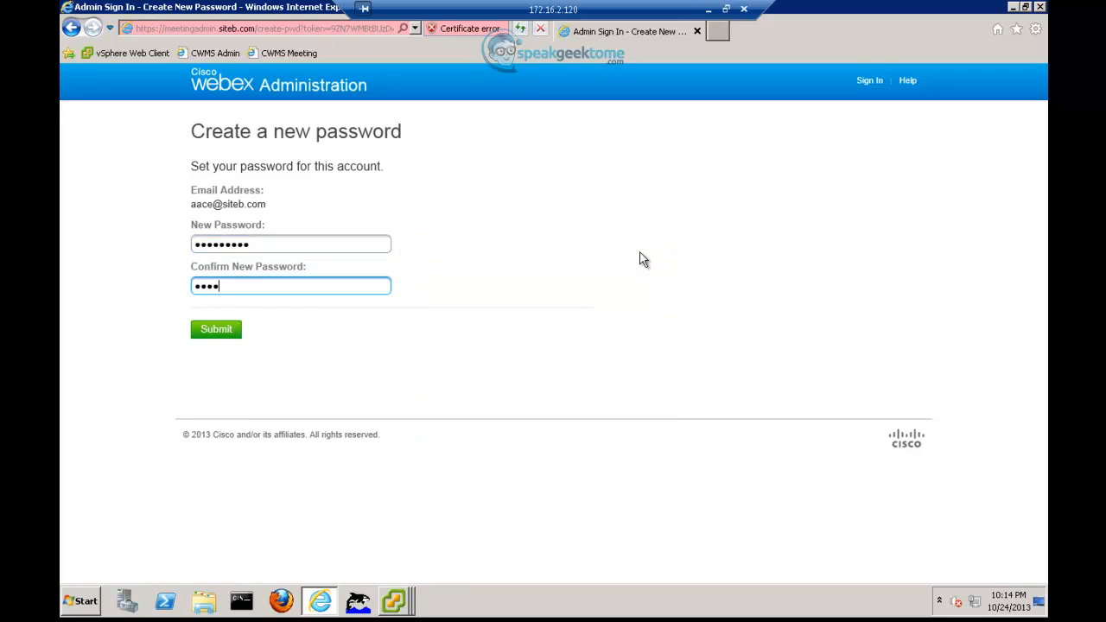
type("•••")
- Save the new password, sign in as administrator and dismiss the welcome overview
left_click(231, 331)
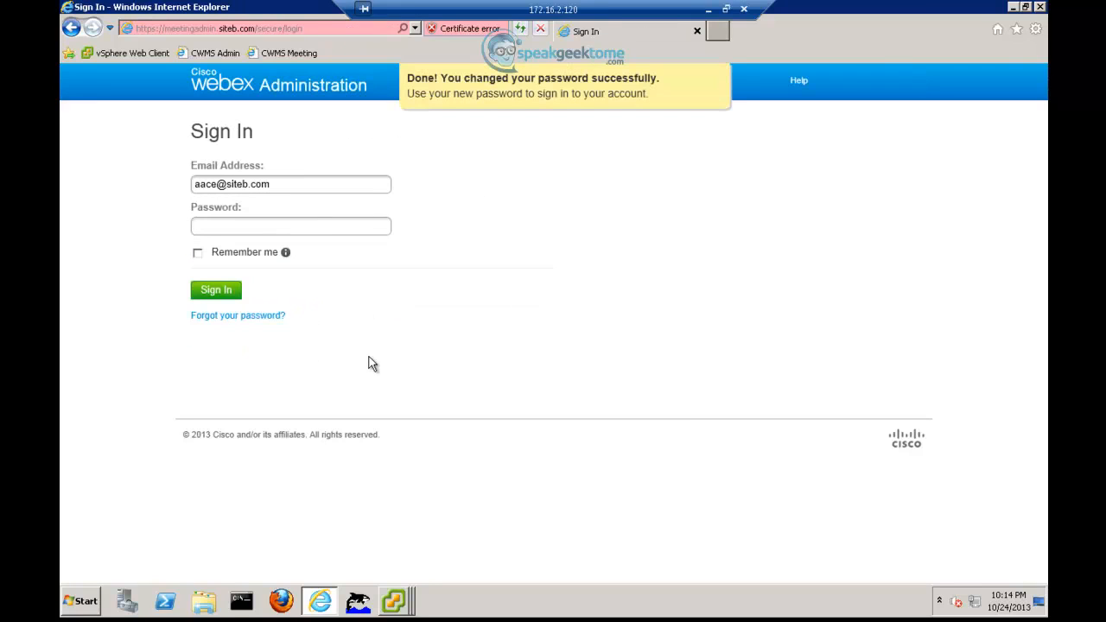
left_click(232, 225)
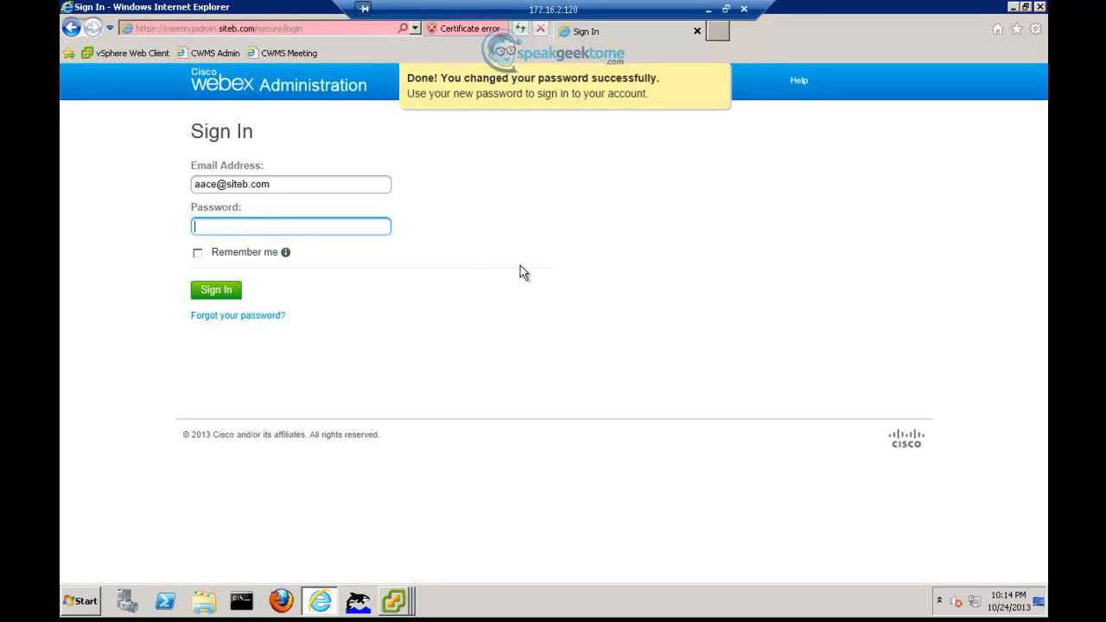
type("•••••••••")
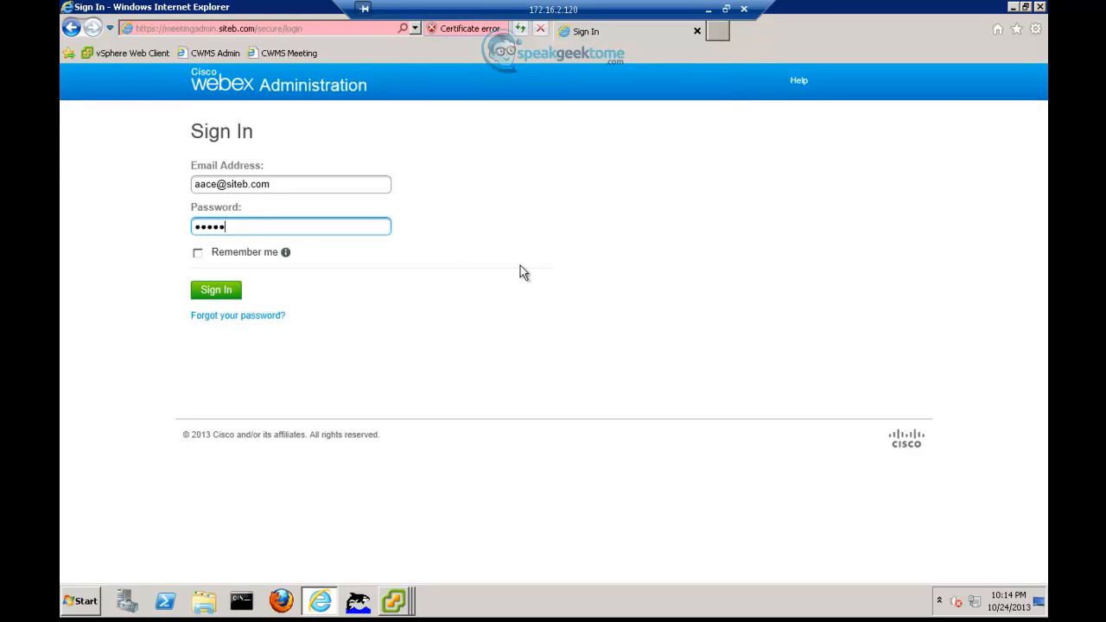
key("Return")
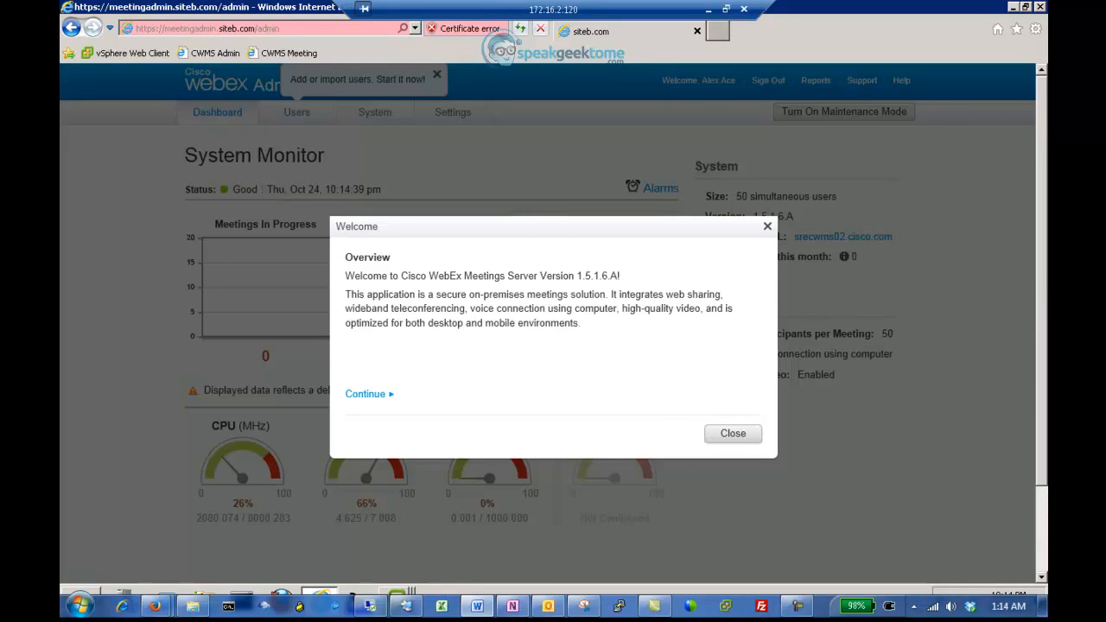
left_click(733, 434)
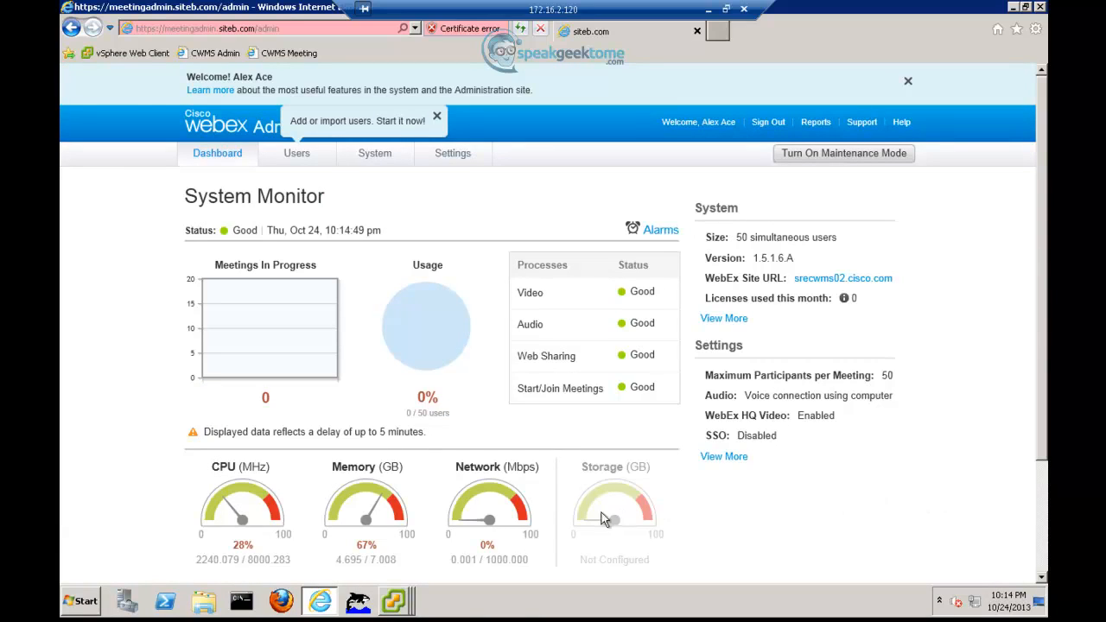
left_click(405, 606)
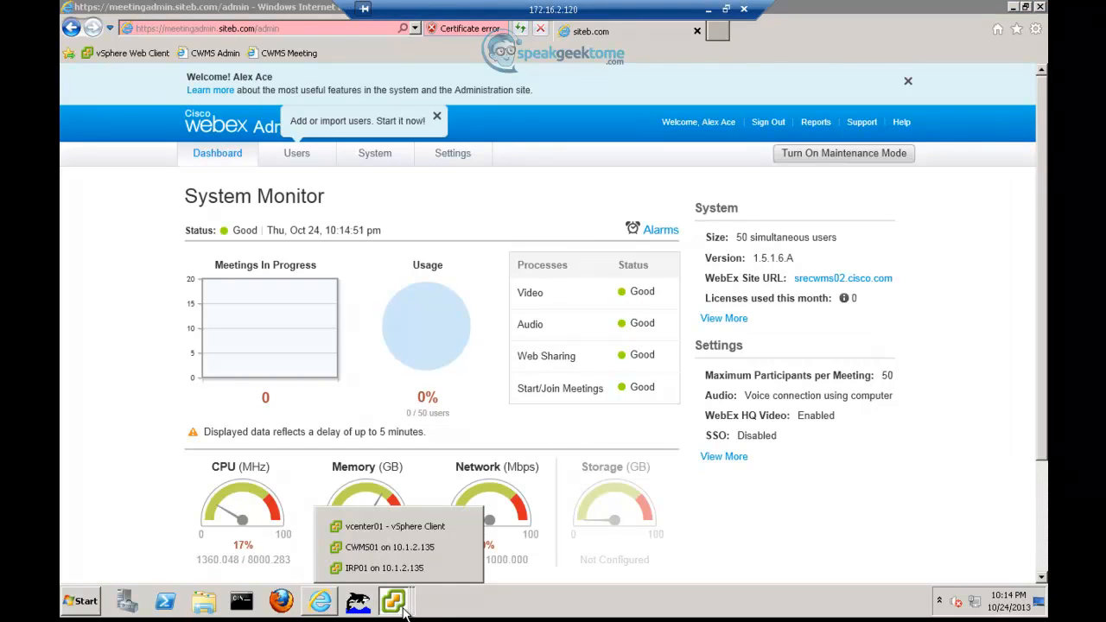
- Switch through the IRP01 and CWMS01 consoles, then bring the vcenter01 inventory window forward
left_click(384, 568)
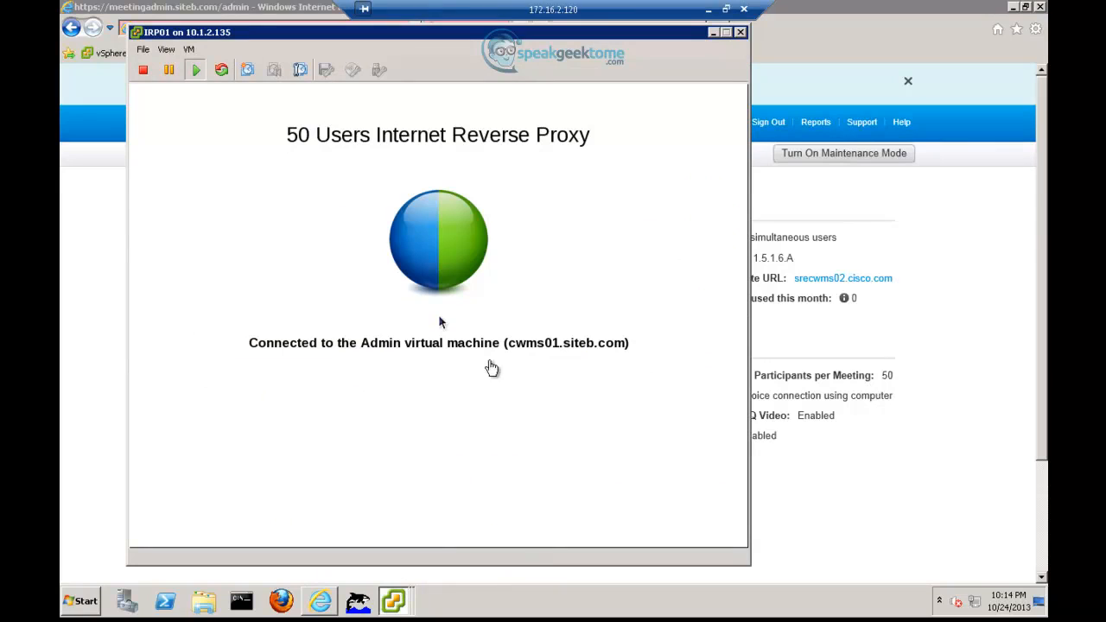
left_click(394, 605)
left_click(394, 553)
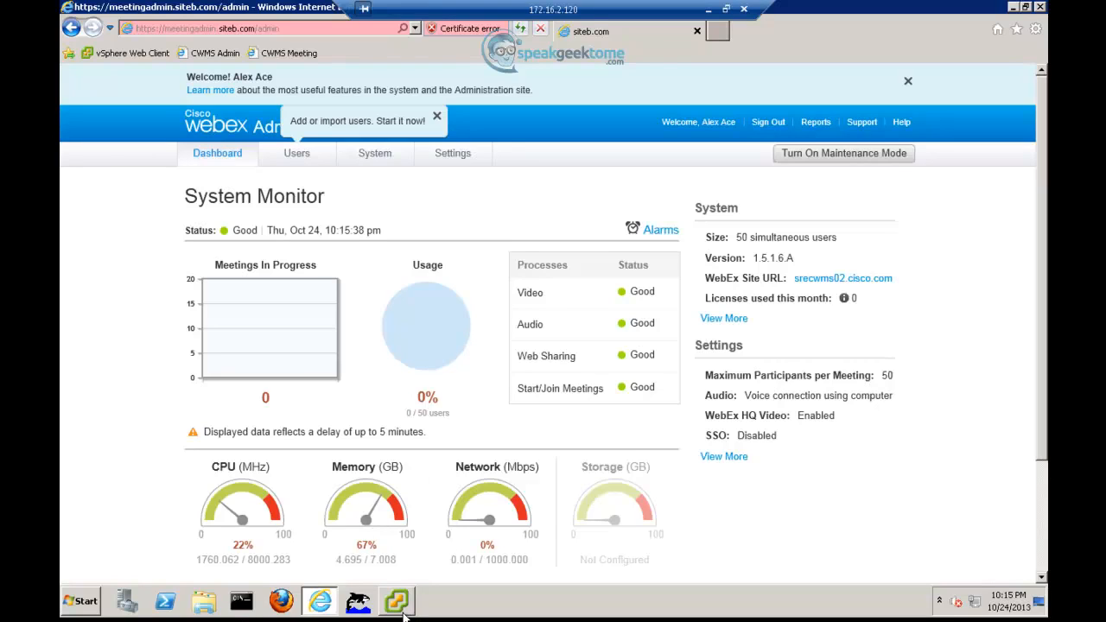
left_click(399, 610)
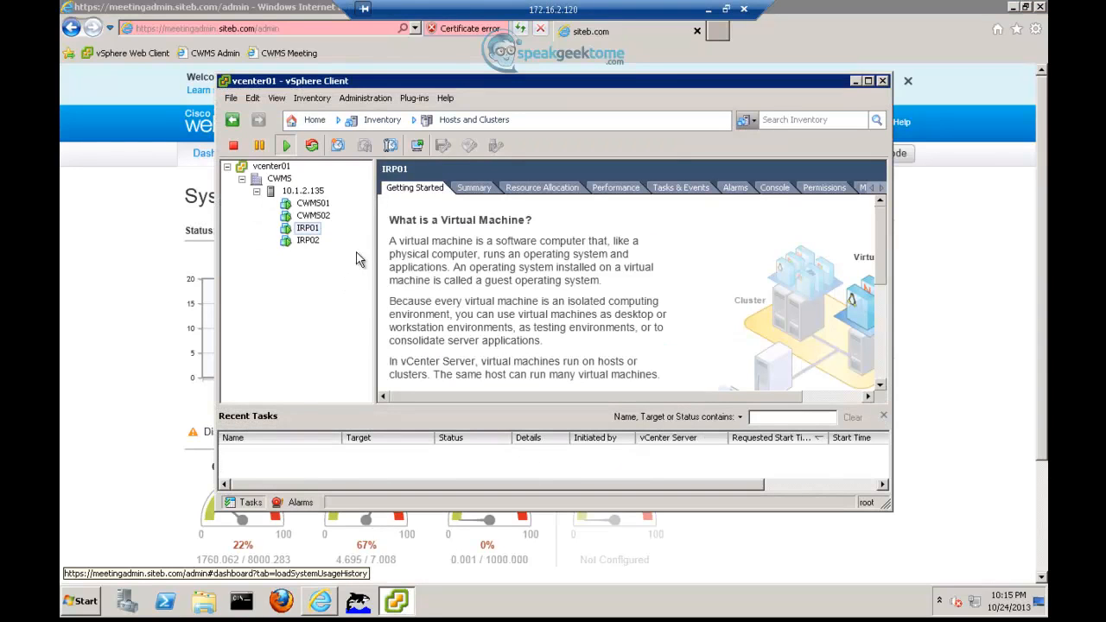
- Launch the CWMS02 console, reposition it, and minimize vSphere Client and the admin browser
left_click(323, 218)
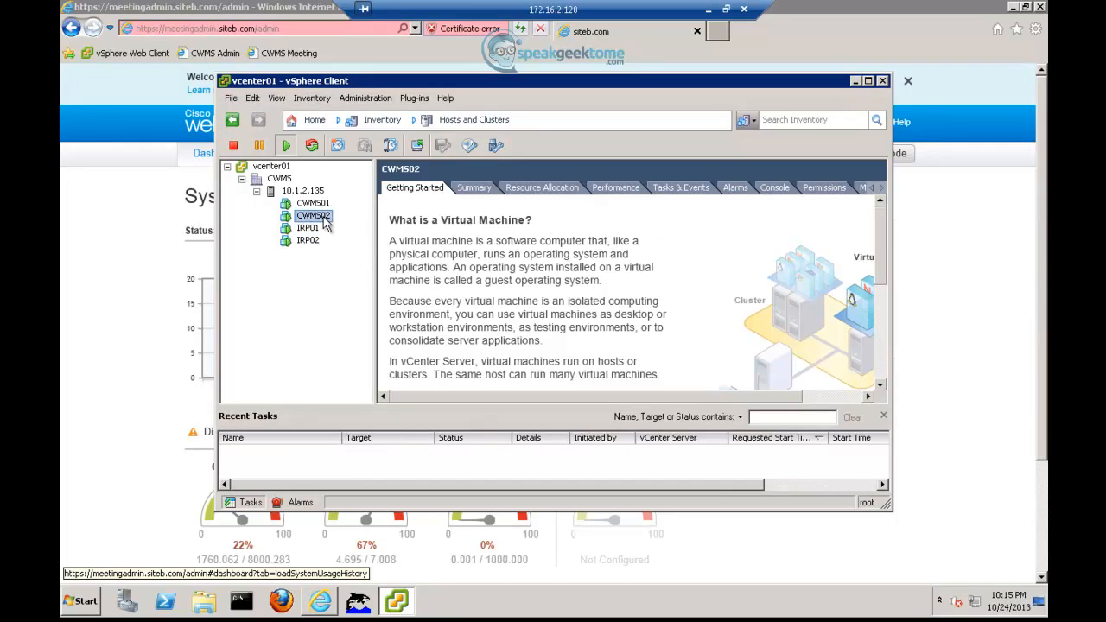
left_click(418, 147)
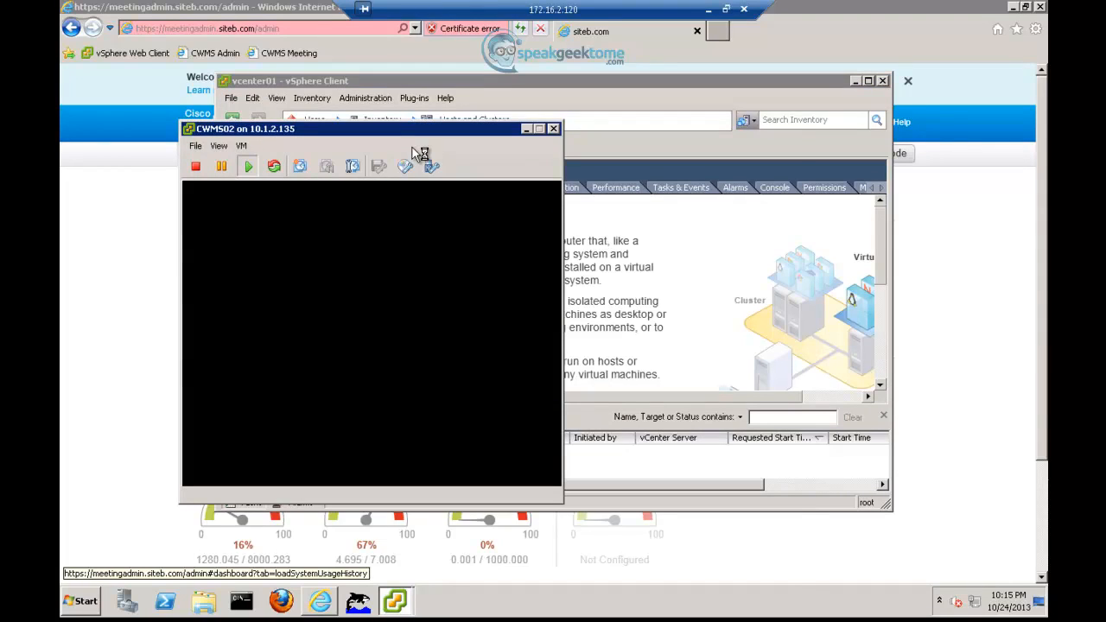
left_click_drag(415, 136, 415, 118)
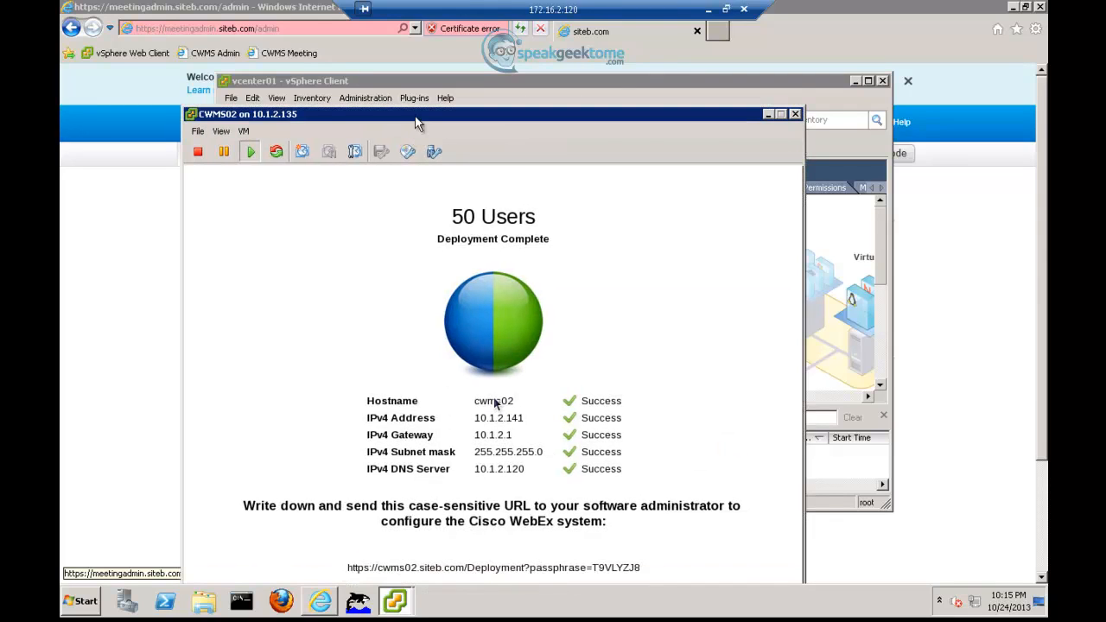
left_click(854, 81)
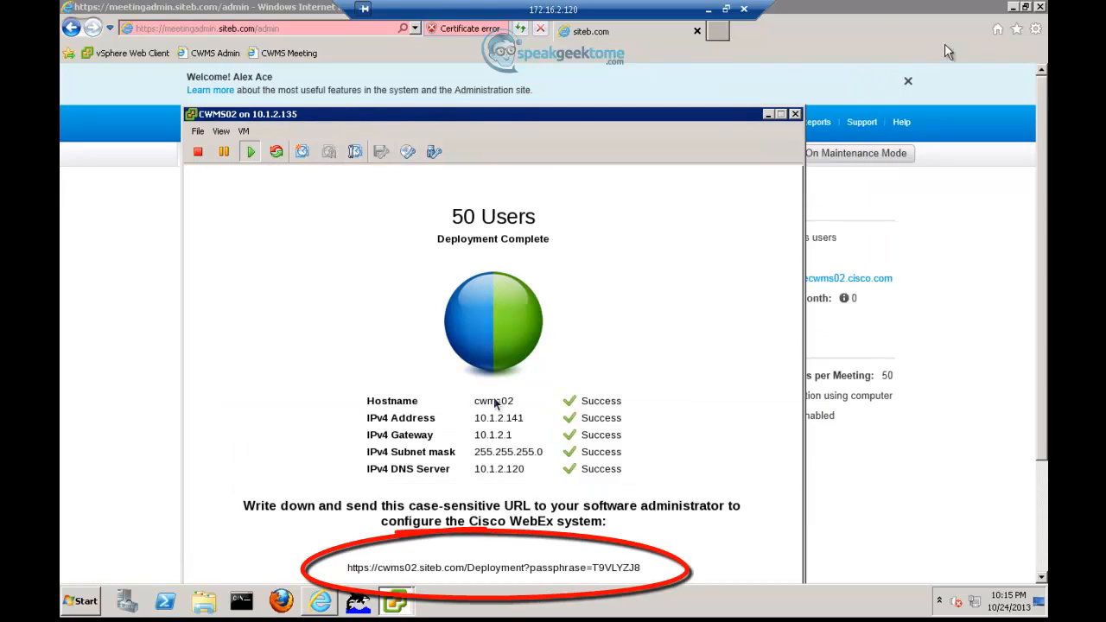
left_click(1025, 7)
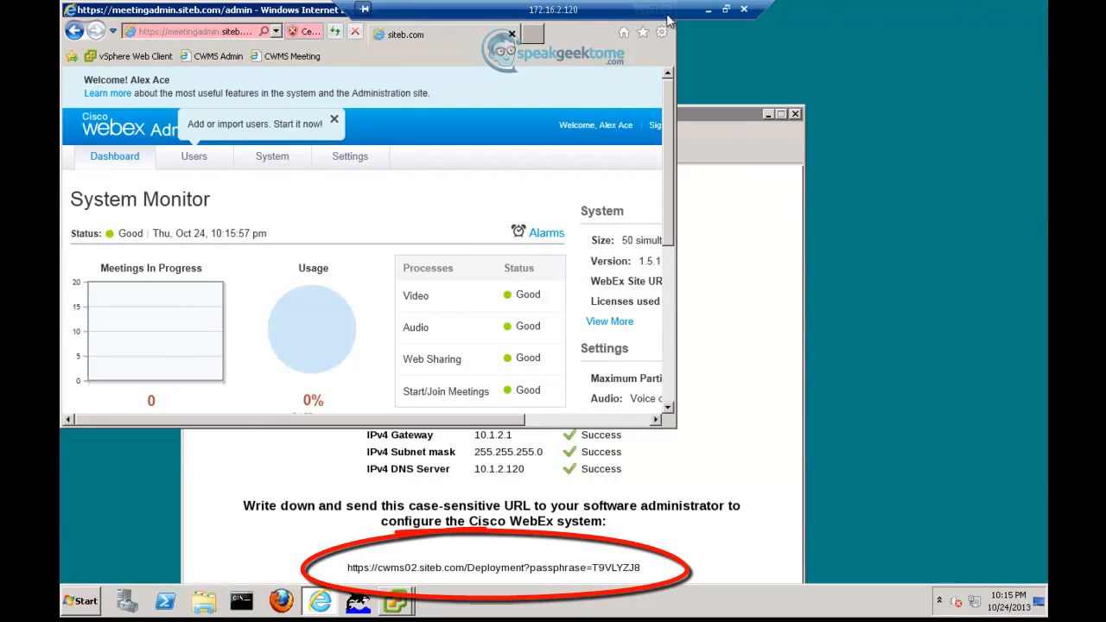
left_click(211, 33)
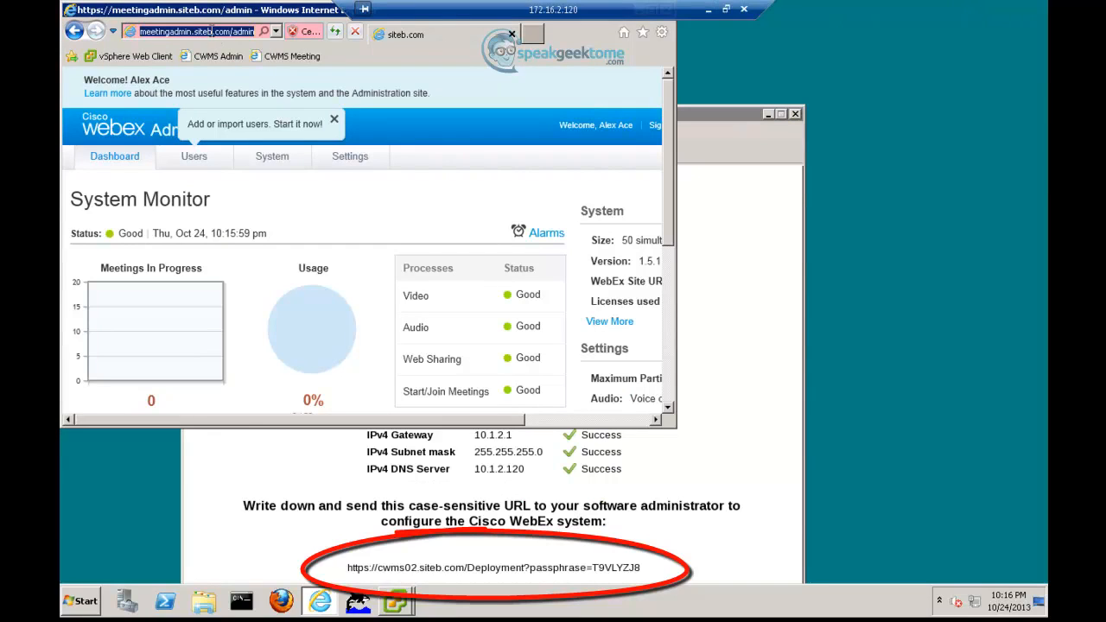
key("Delete")
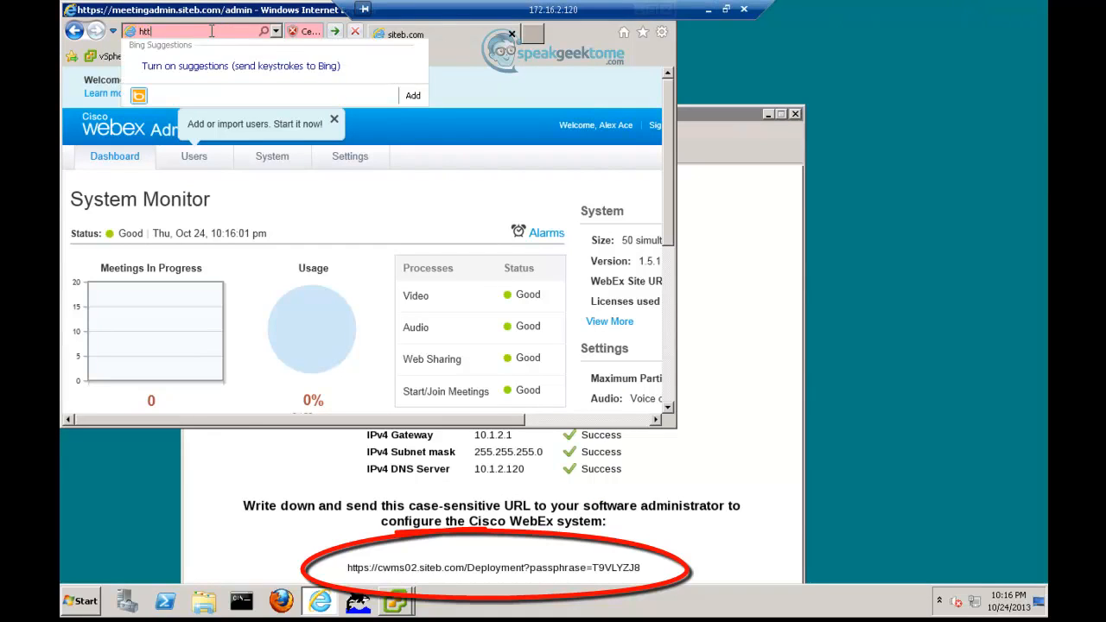
left_click(531, 35)
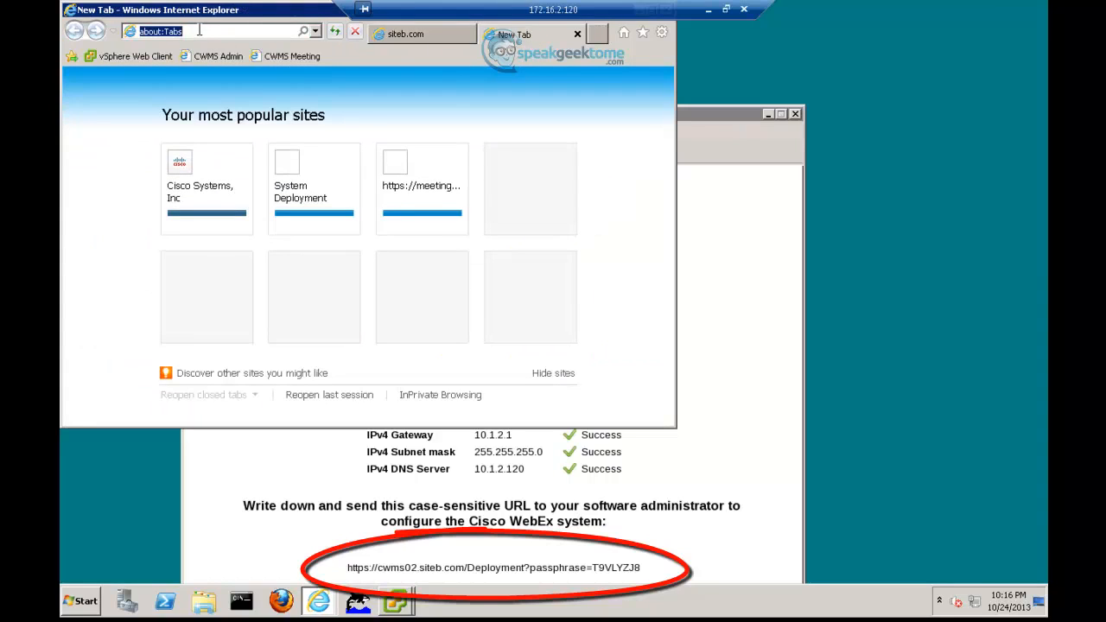
type("https://")
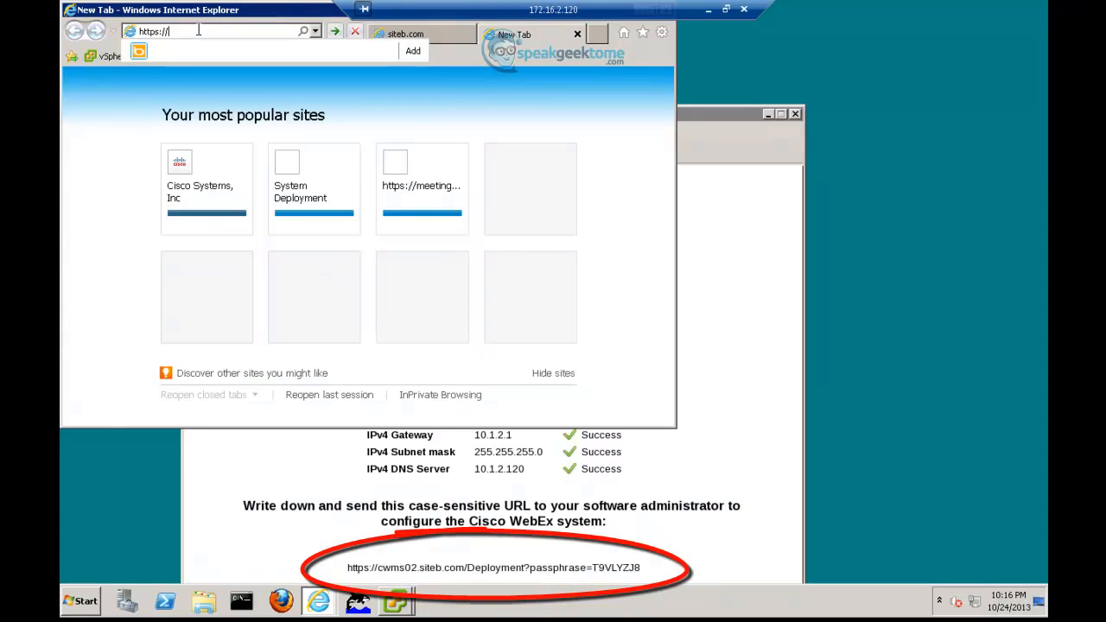
type("cwms02.siteb.com/Deployment?pa")
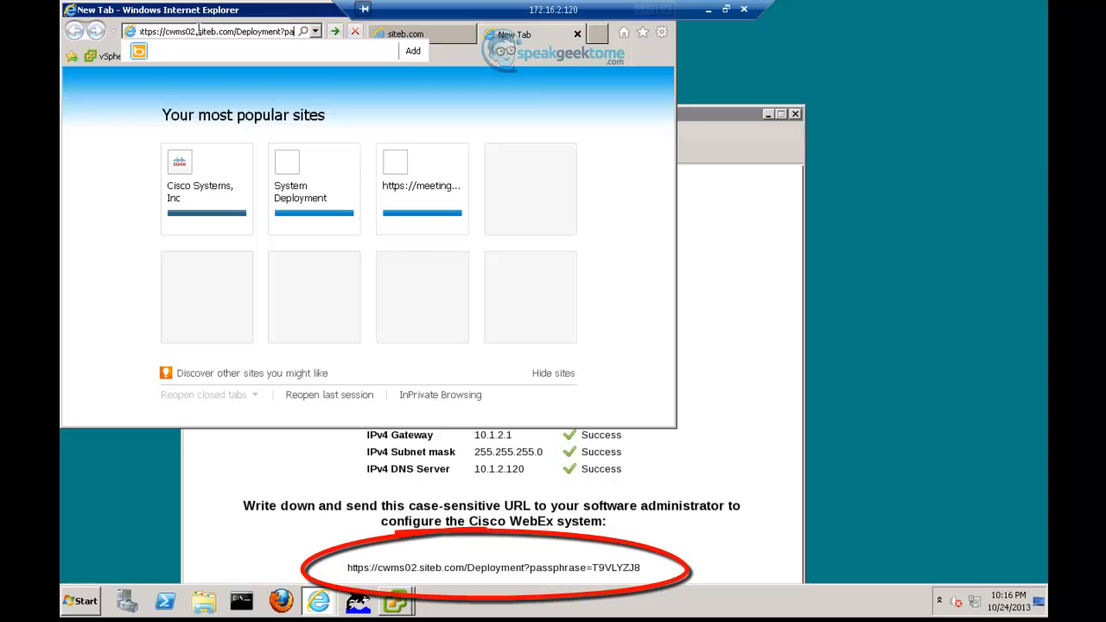
type("ssphrase")
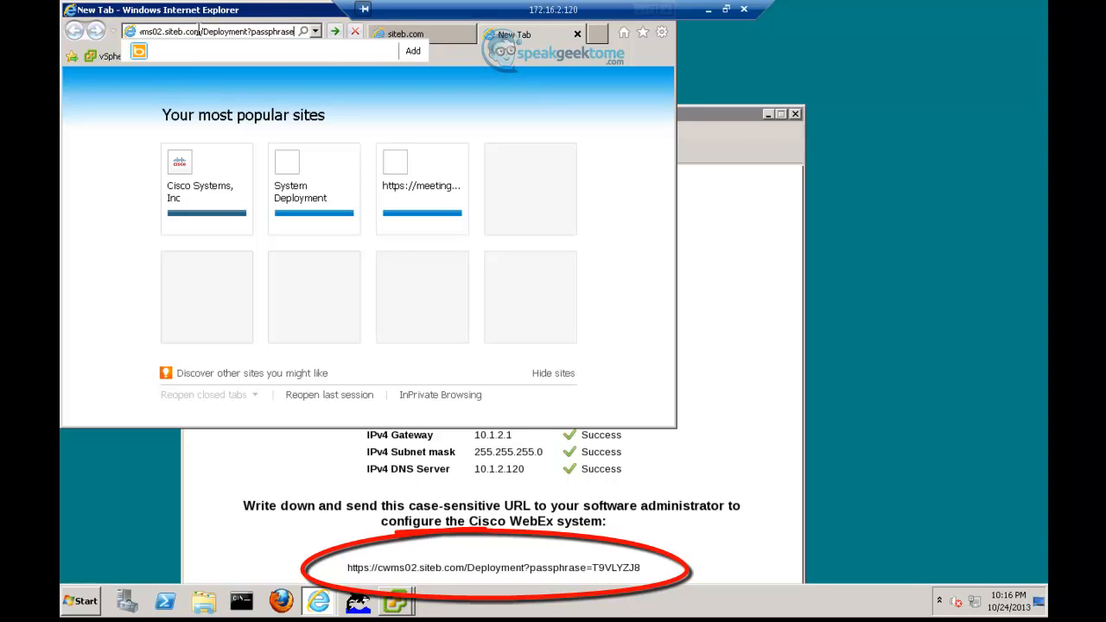
type("=")
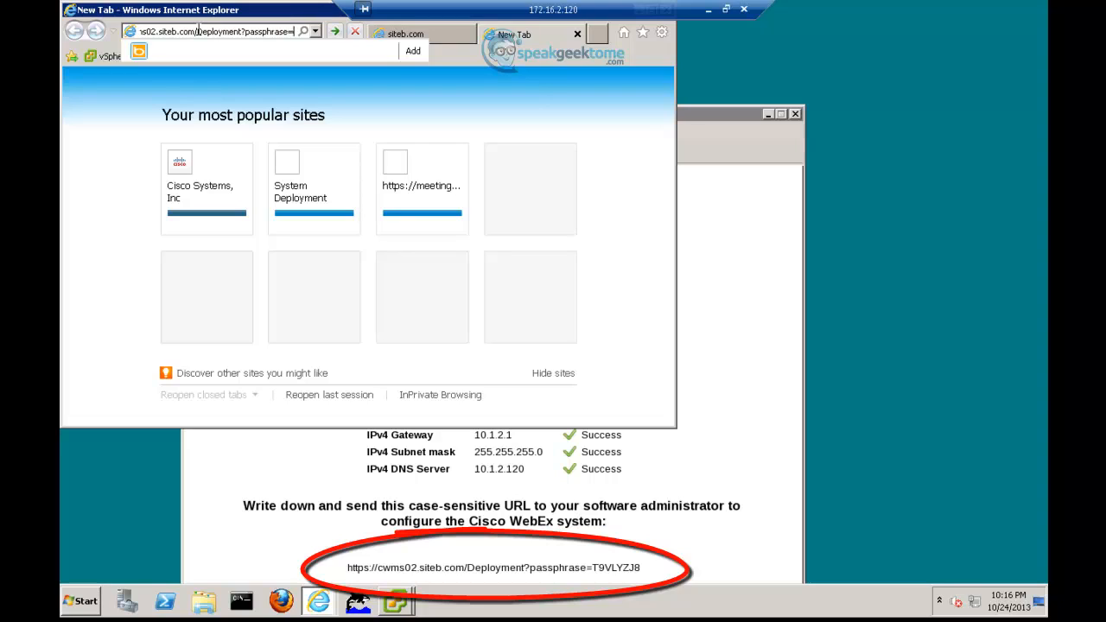
key("Caps_Lock")
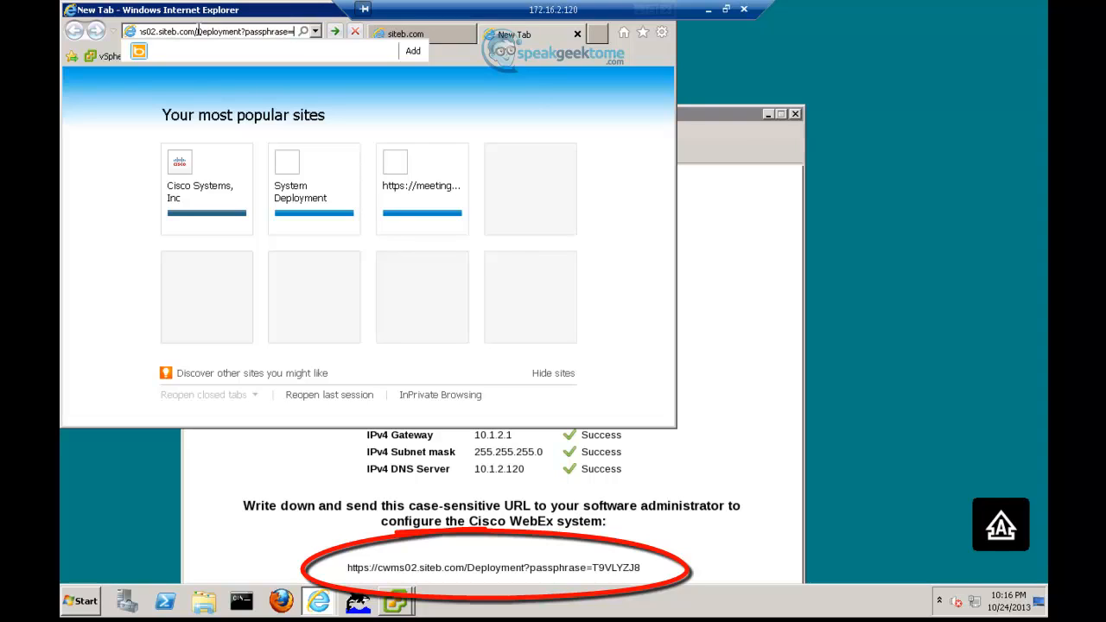
type("T9")
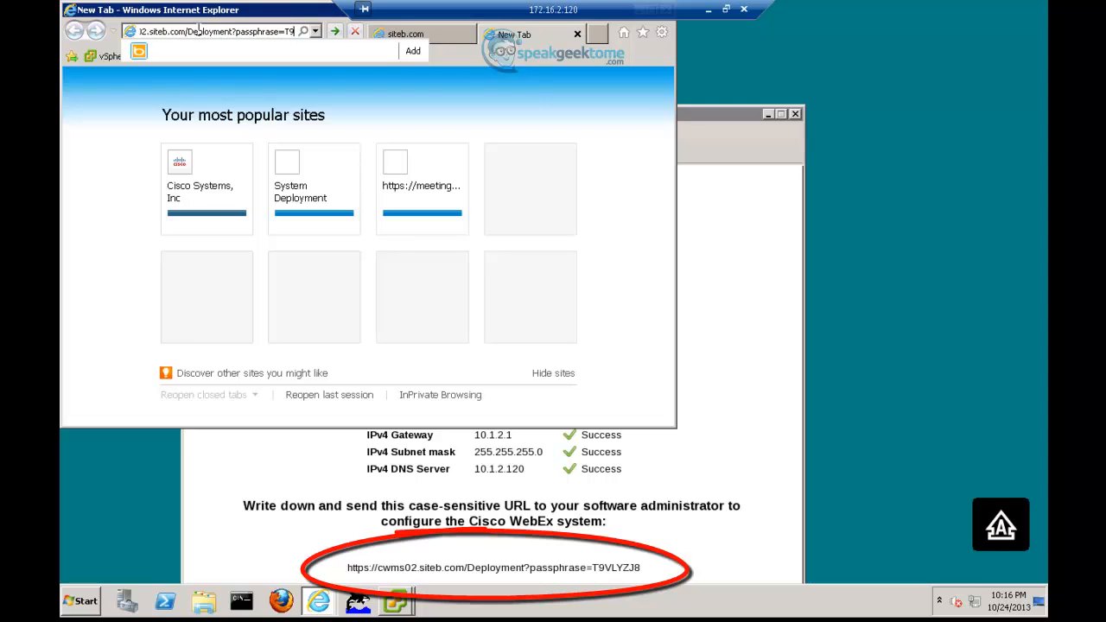
type("VL")
type("YZJ8")
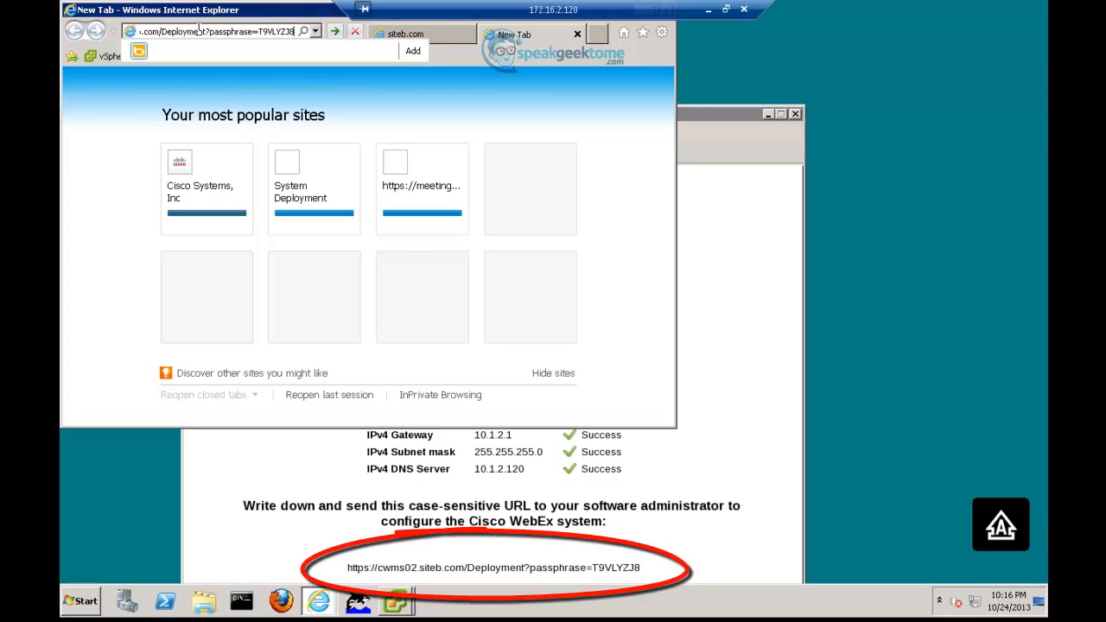
key("Return")
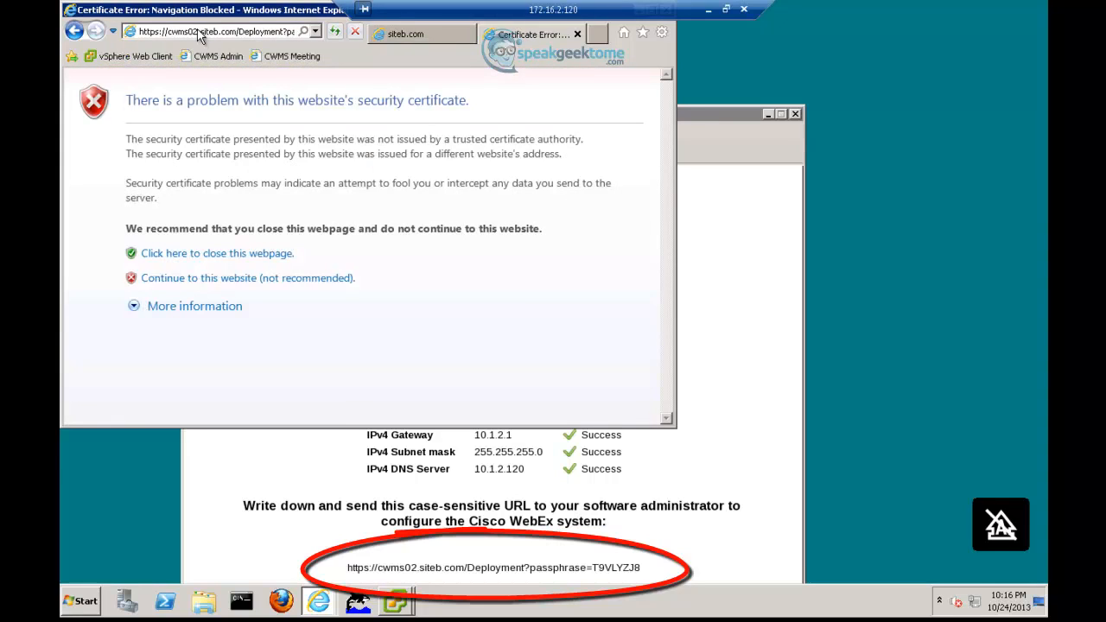
left_click(229, 281)
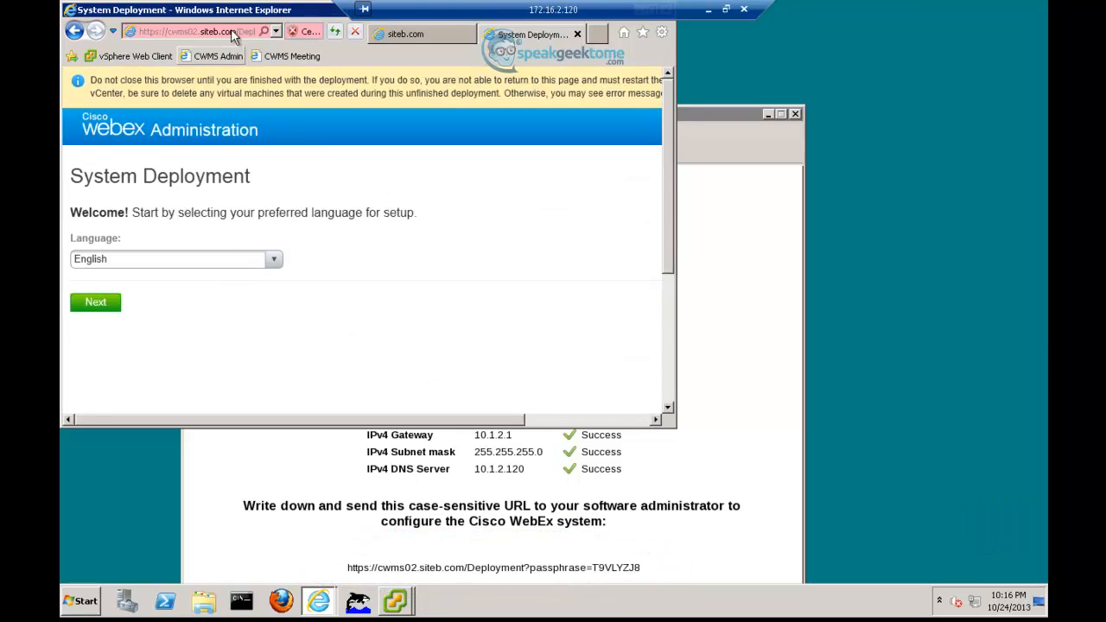
- Start a new English-language deployment with the 50 Users size as a High Availability system
double_click(234, 11)
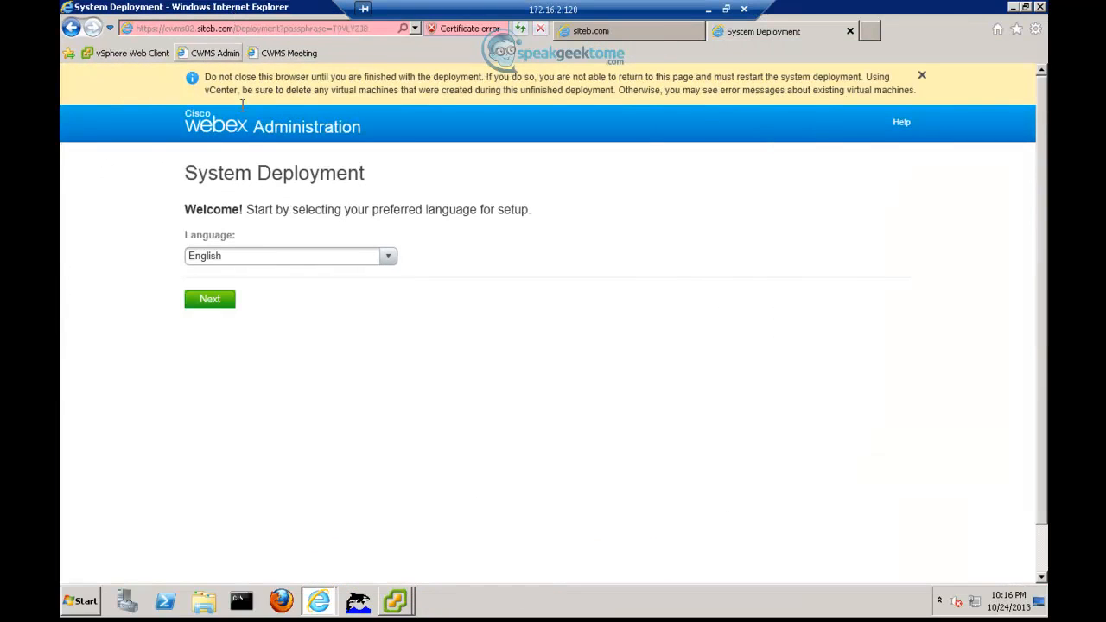
left_click(214, 302)
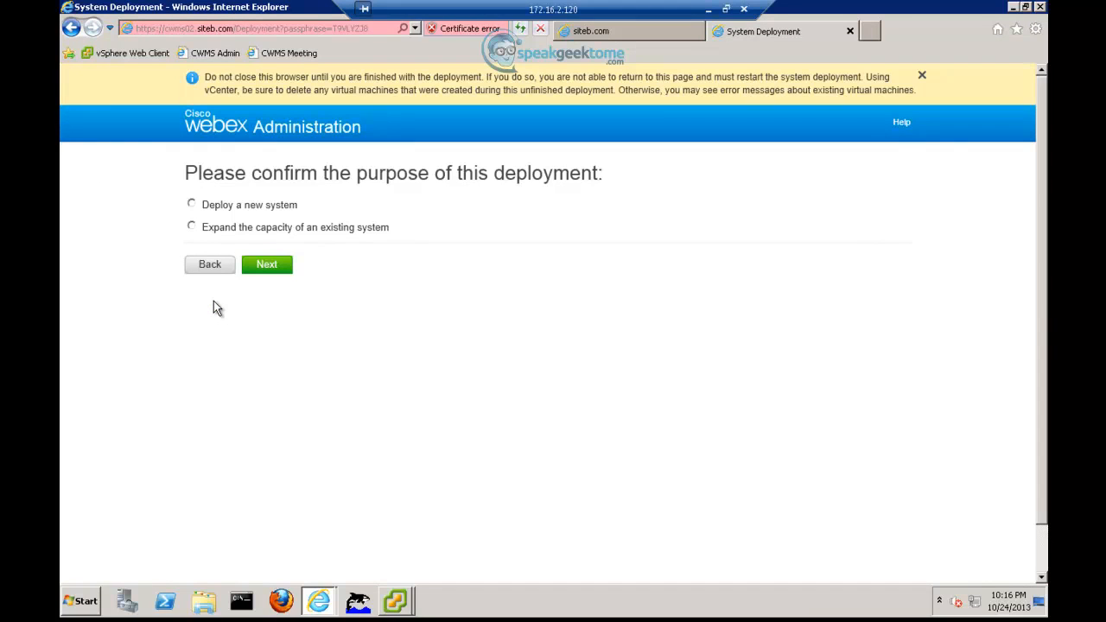
left_click(192, 204)
left_click(248, 268)
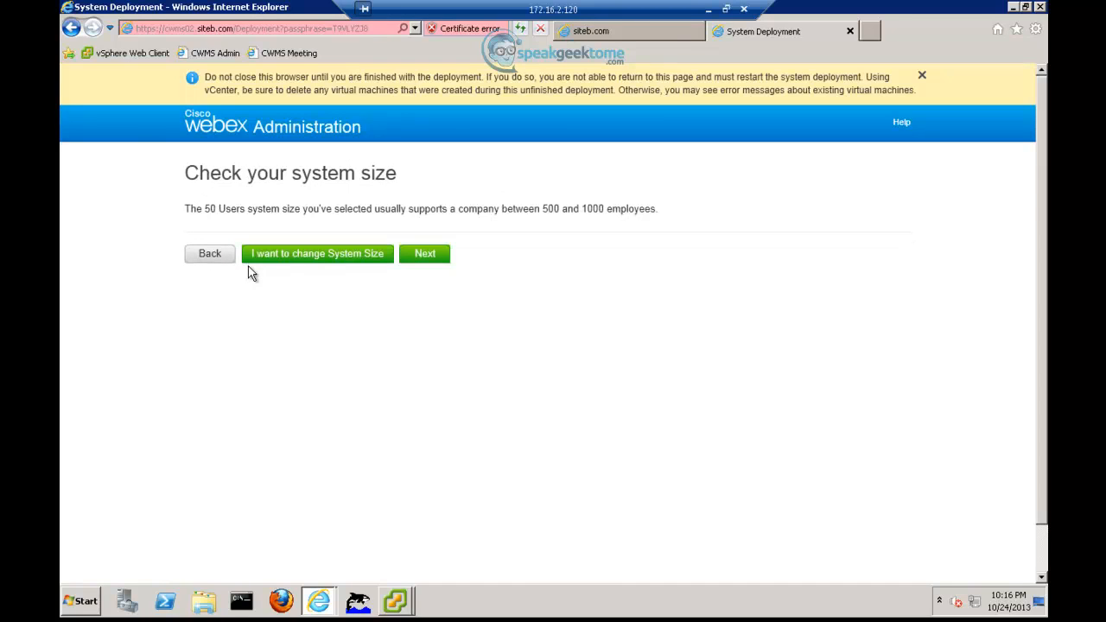
left_click(421, 257)
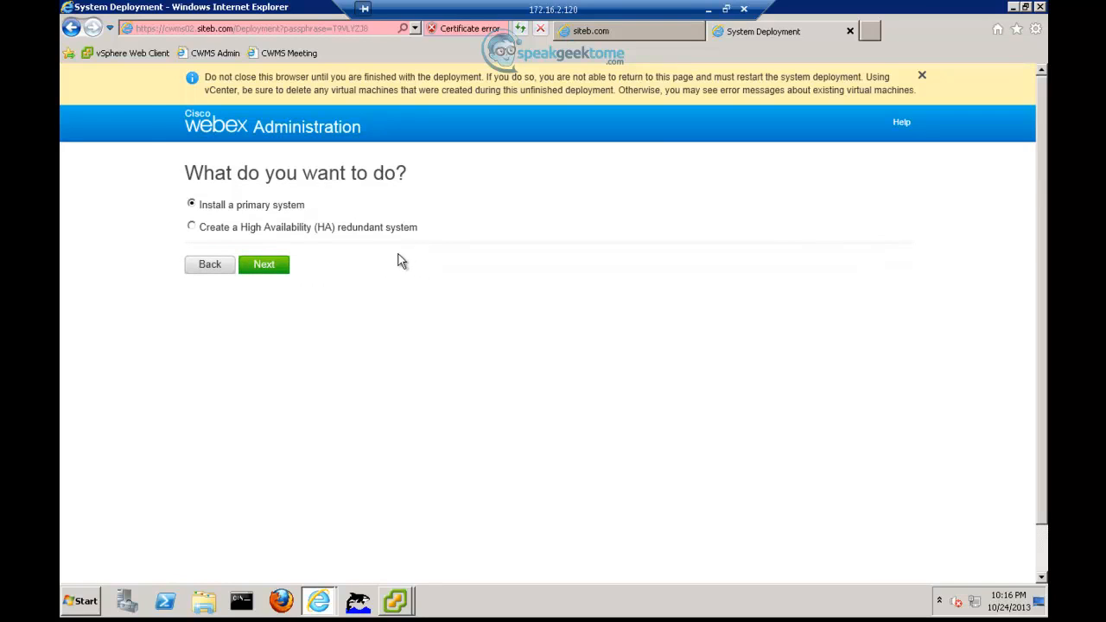
left_click(194, 229)
left_click(263, 266)
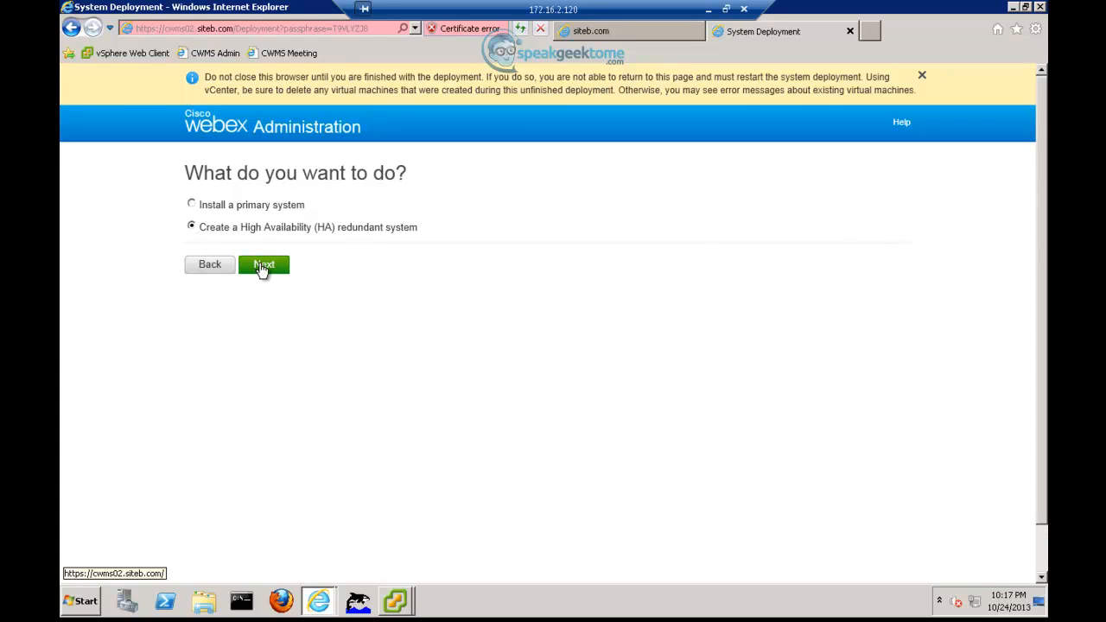
- Choose manual deployment, keep the Internet Reverse Proxy, and pass the network checklist
left_click(195, 269)
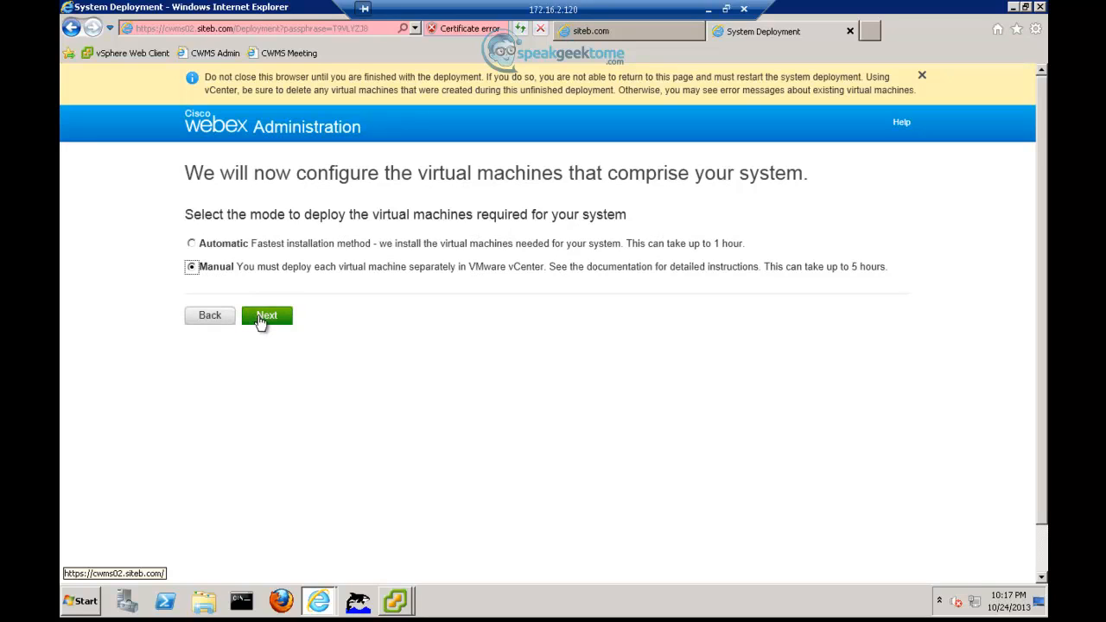
left_click(261, 319)
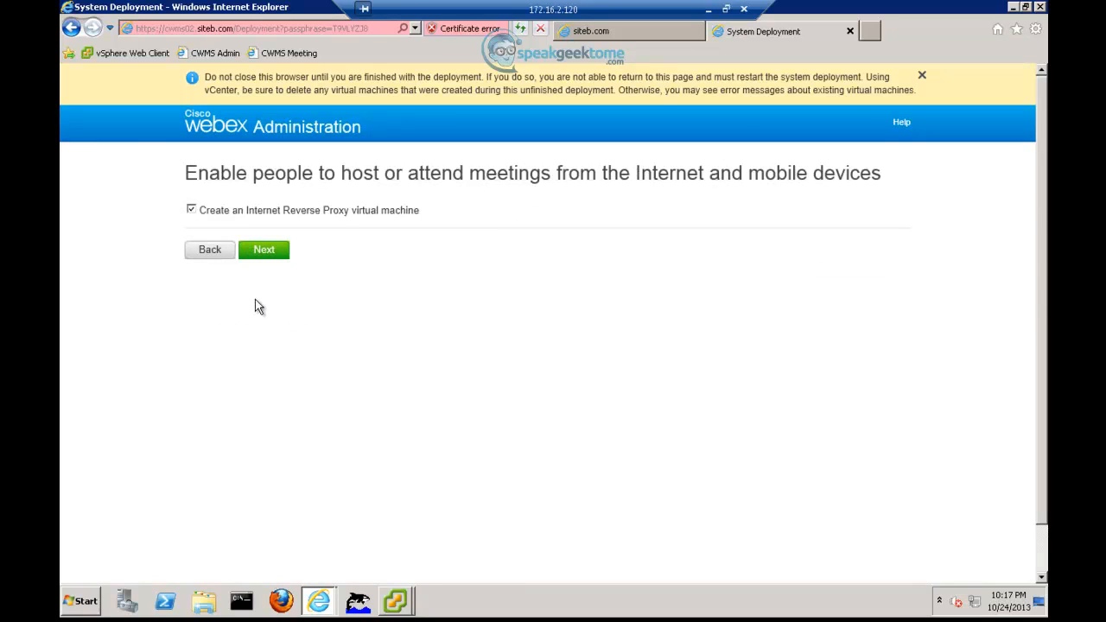
left_click(262, 250)
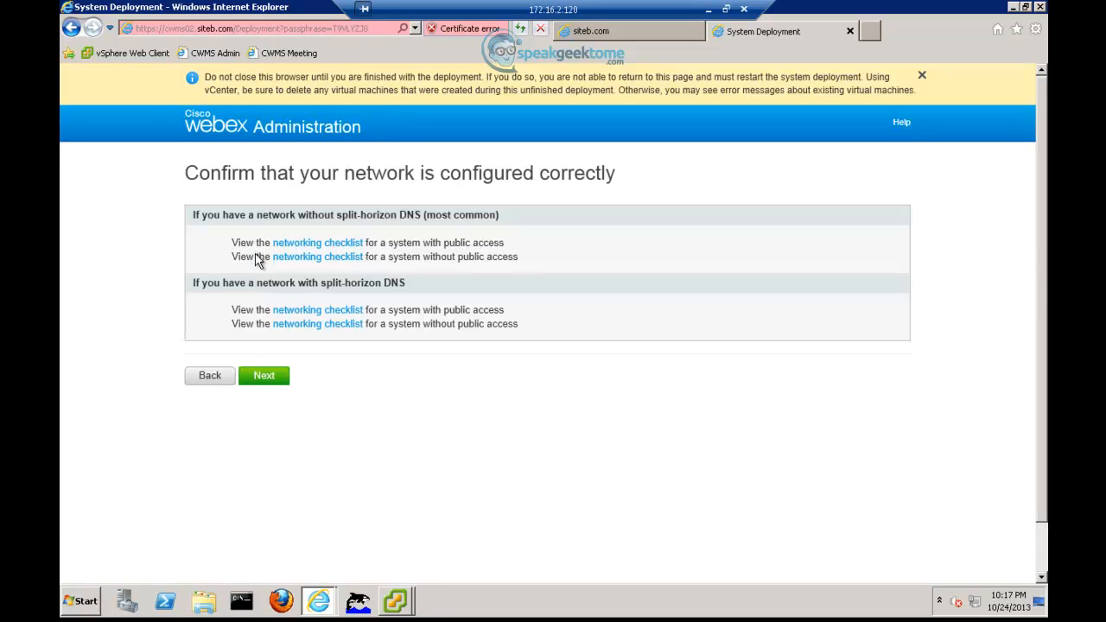
left_click(264, 376)
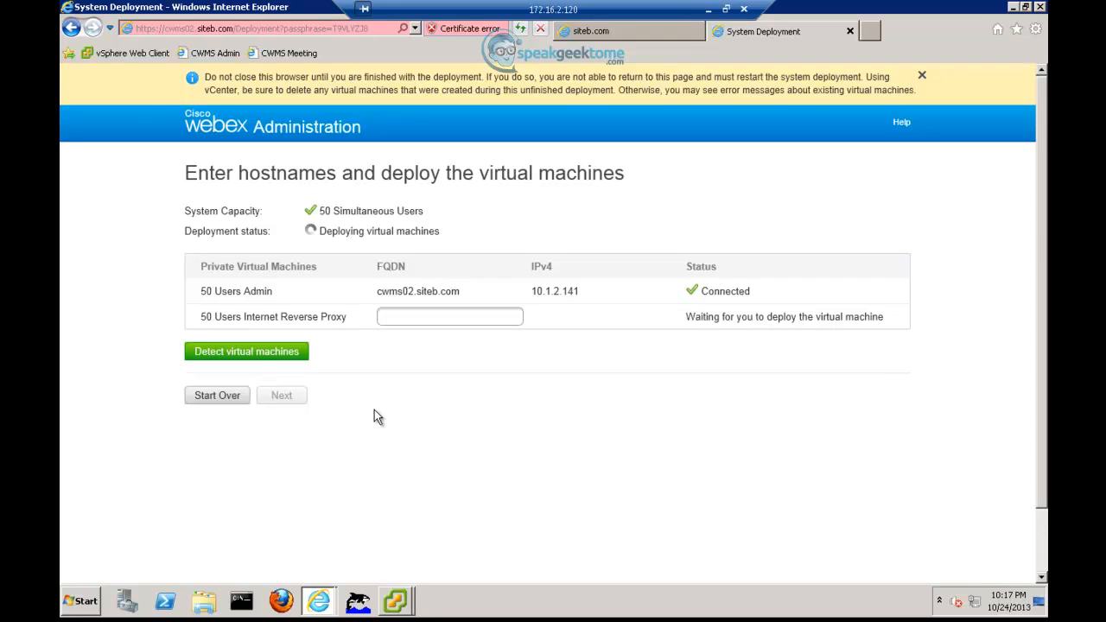
left_click(395, 602)
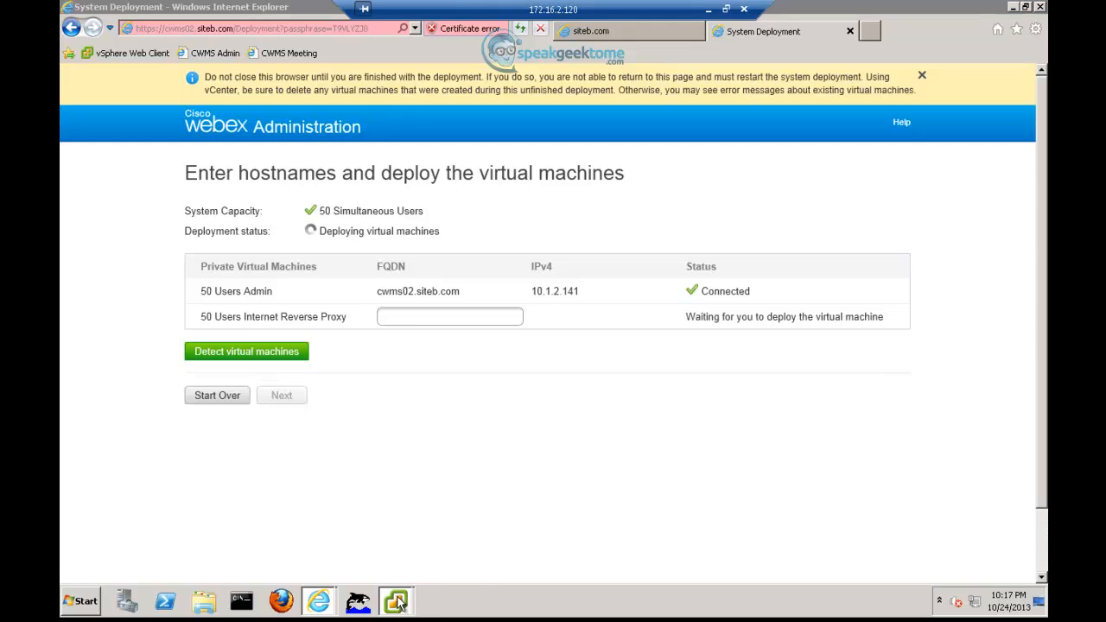
left_click(389, 548)
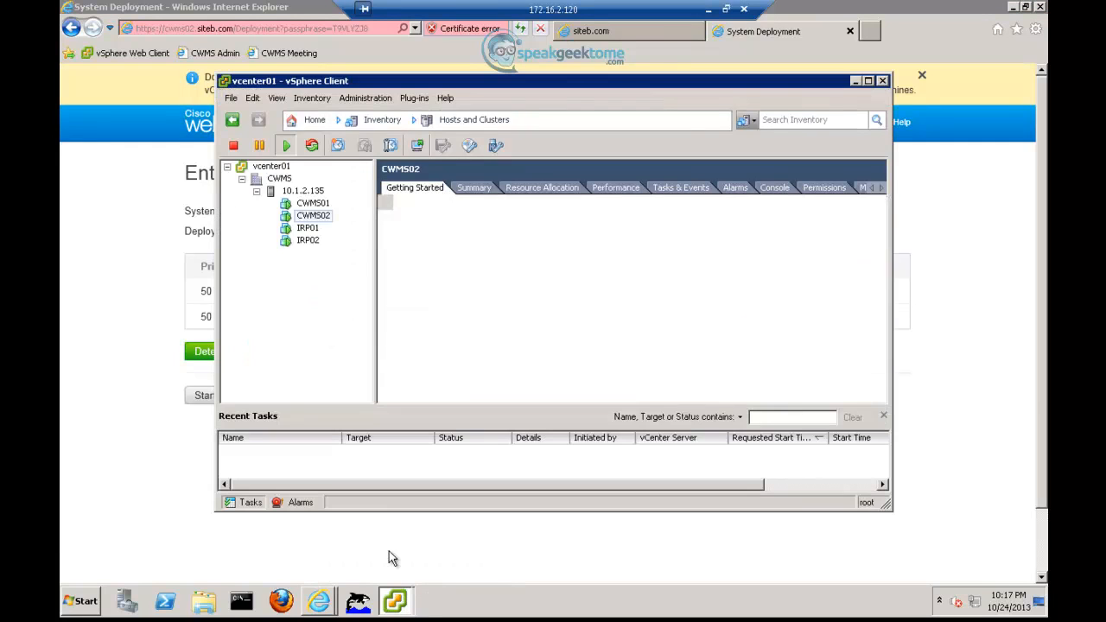
left_click(310, 240)
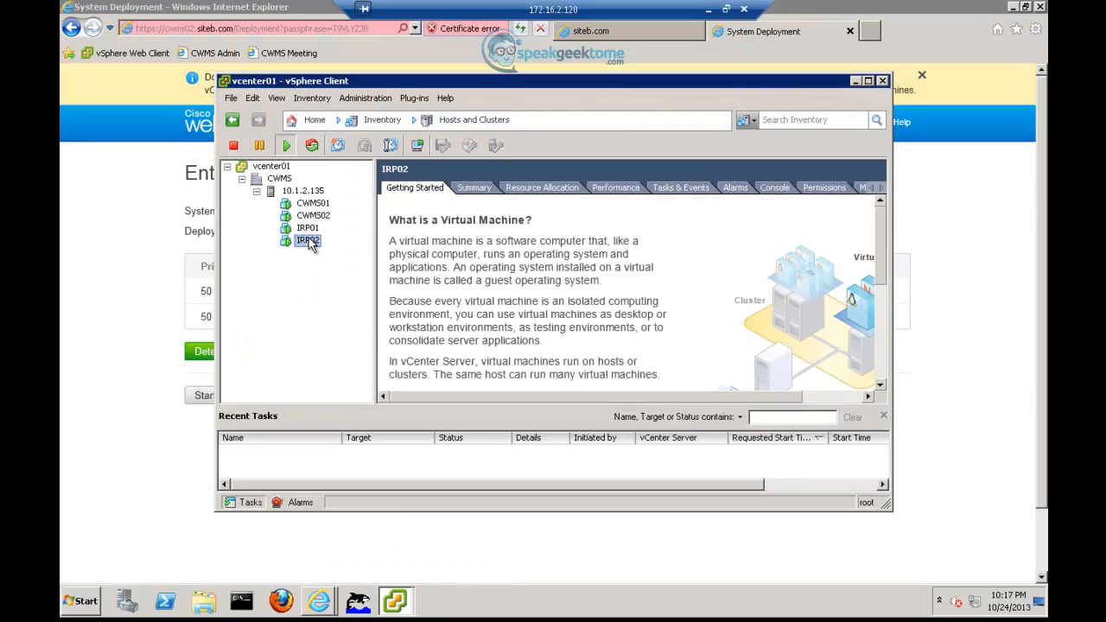
left_click(418, 144)
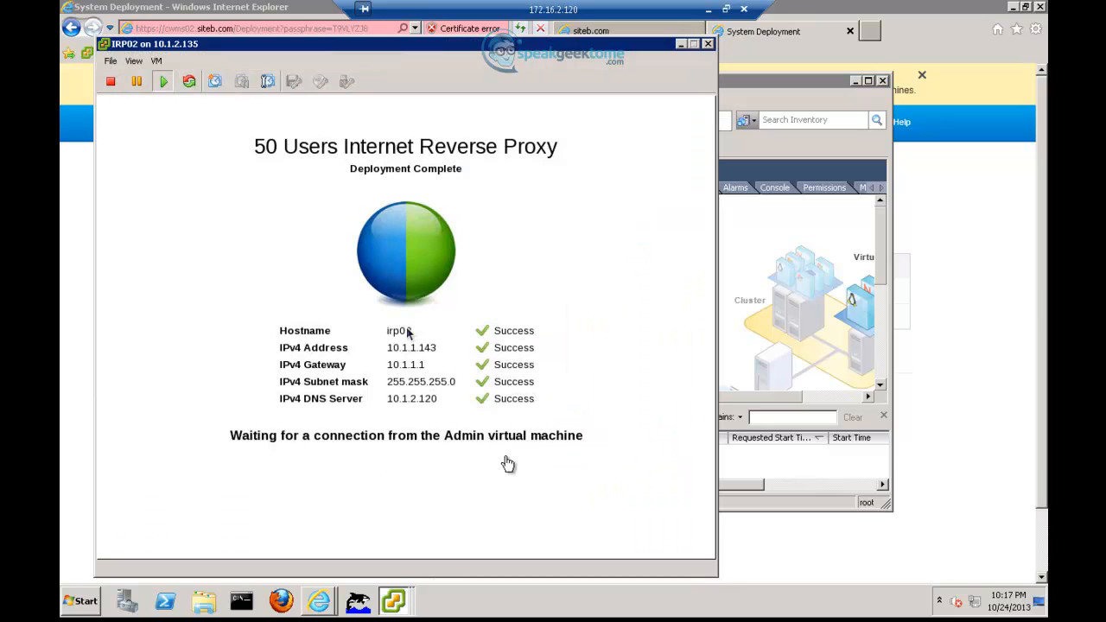
left_click(762, 542)
left_click(422, 316)
- Detect the reverse proxy irp02.siteb.com, pass the system check and close the deployment tab
type("irp02")
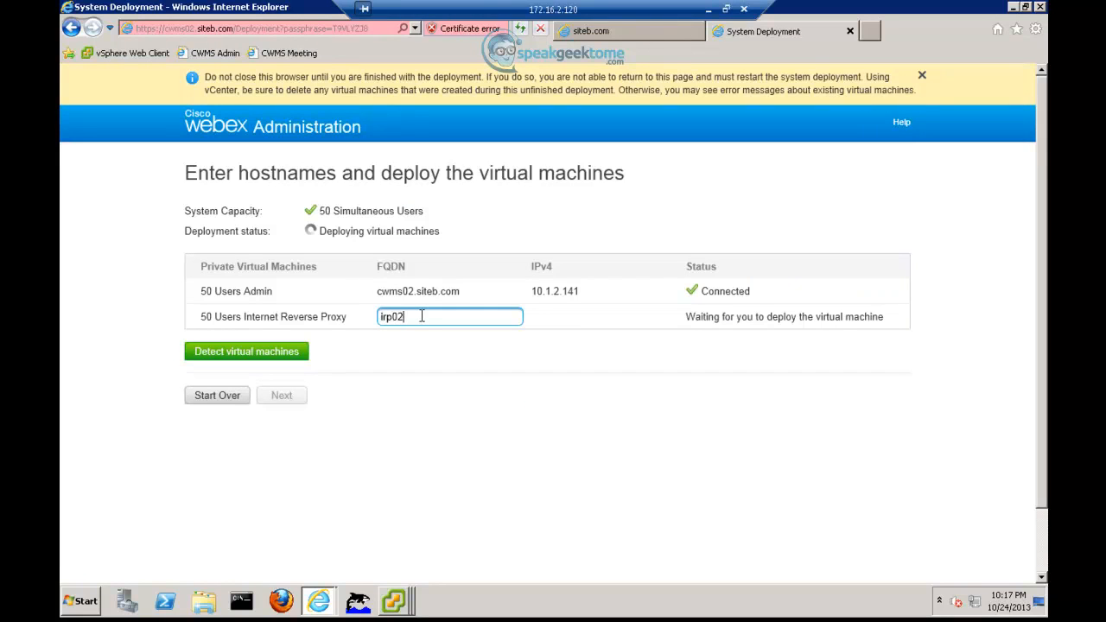
type(".siteb.com")
left_click(302, 352)
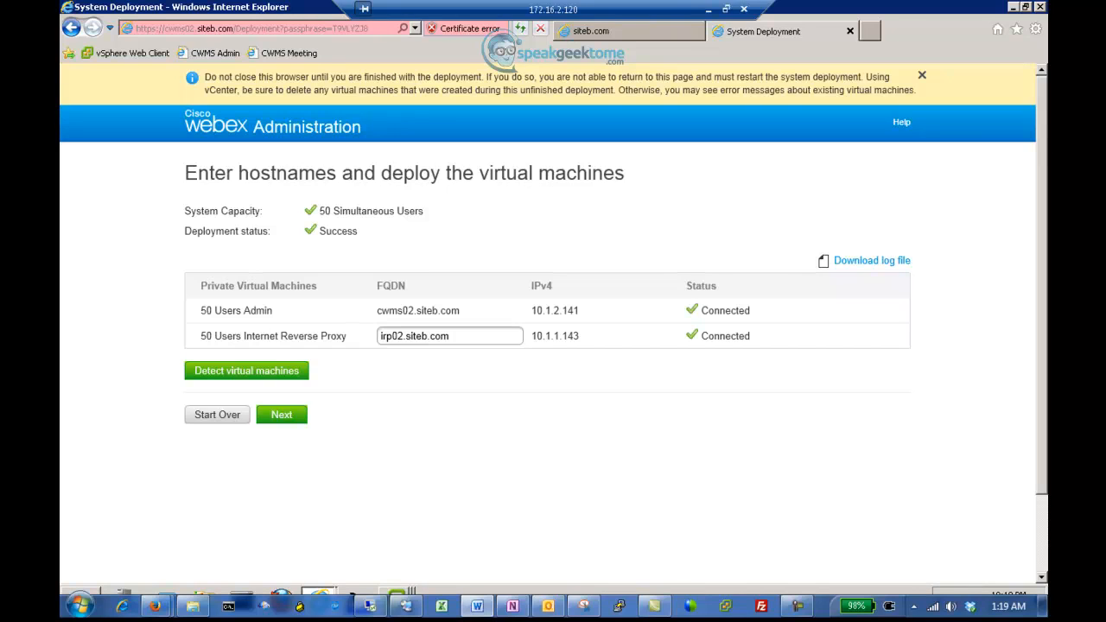
left_click(280, 415)
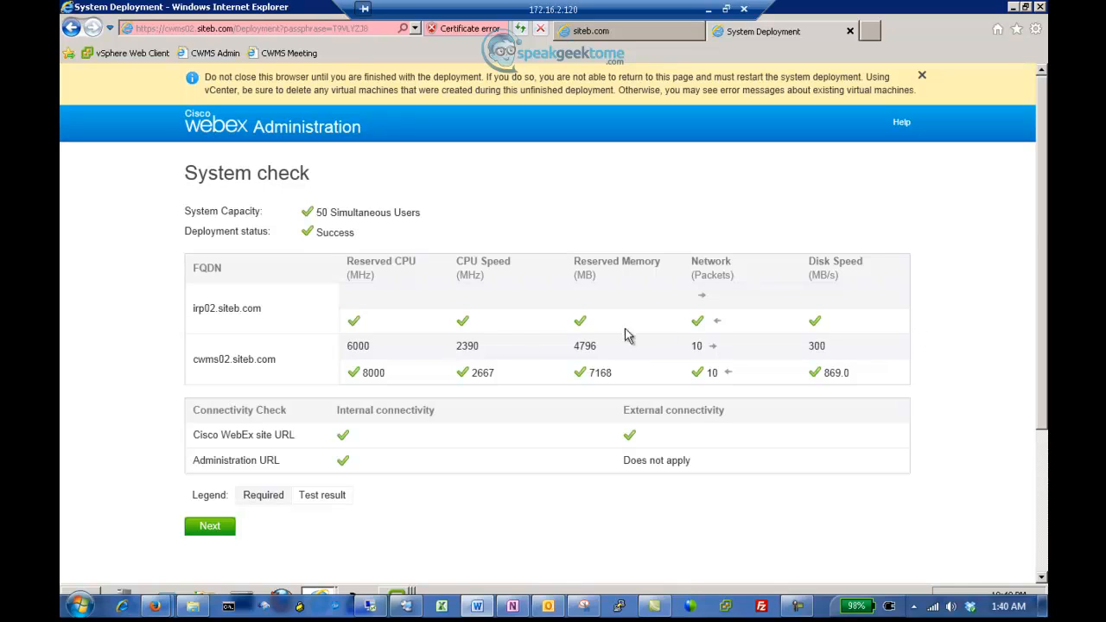
left_click(216, 535)
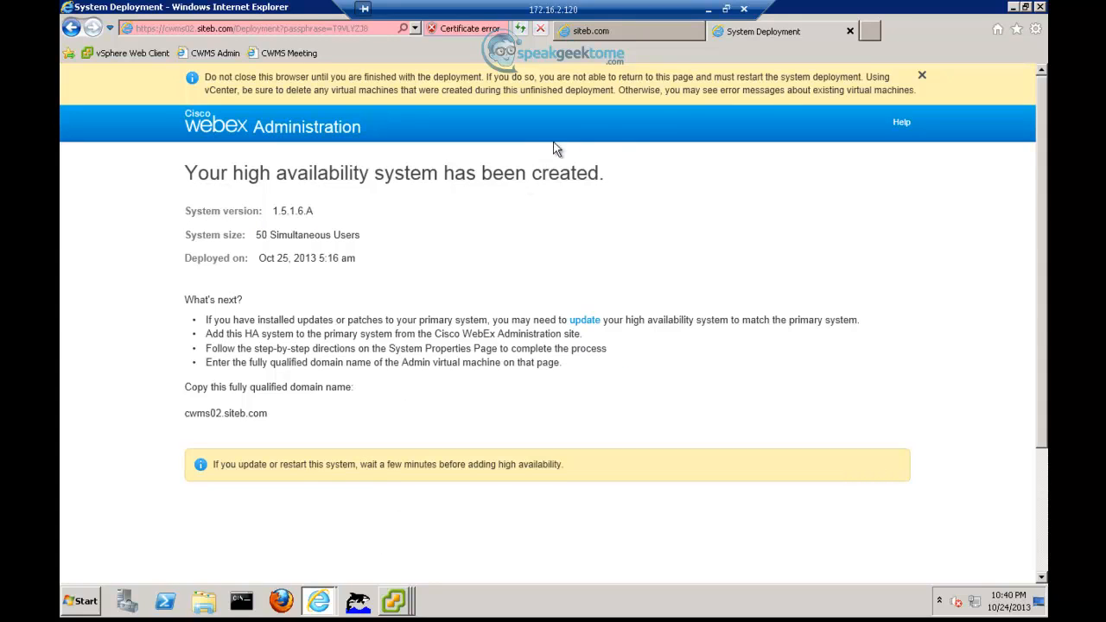
left_click(850, 32)
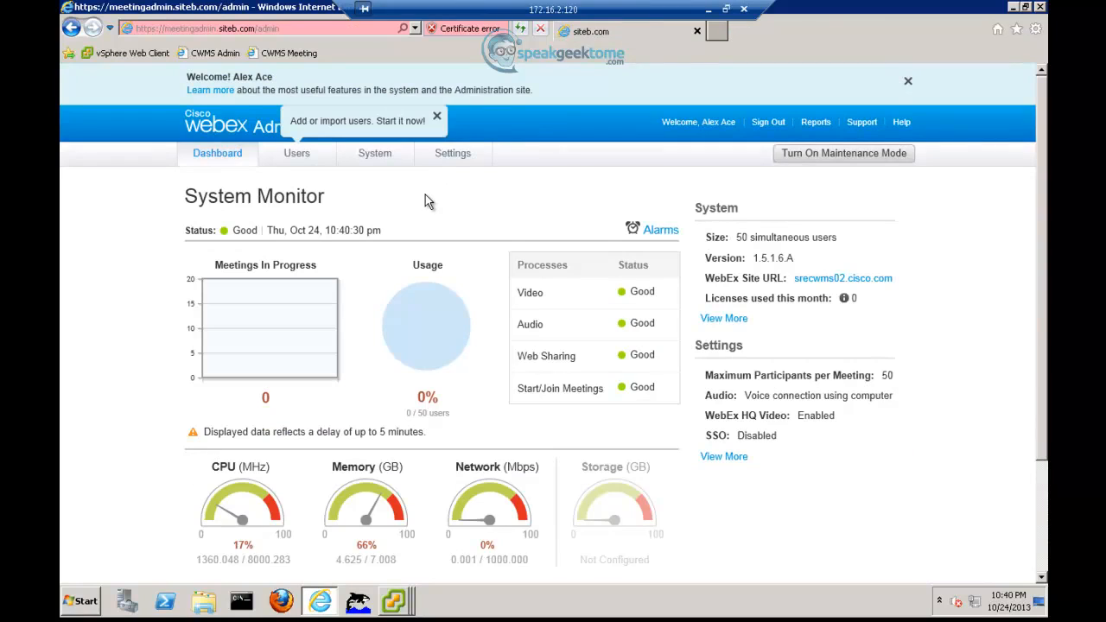
- From the System overview, open the full properties and choose Add High Availability System
left_click(374, 152)
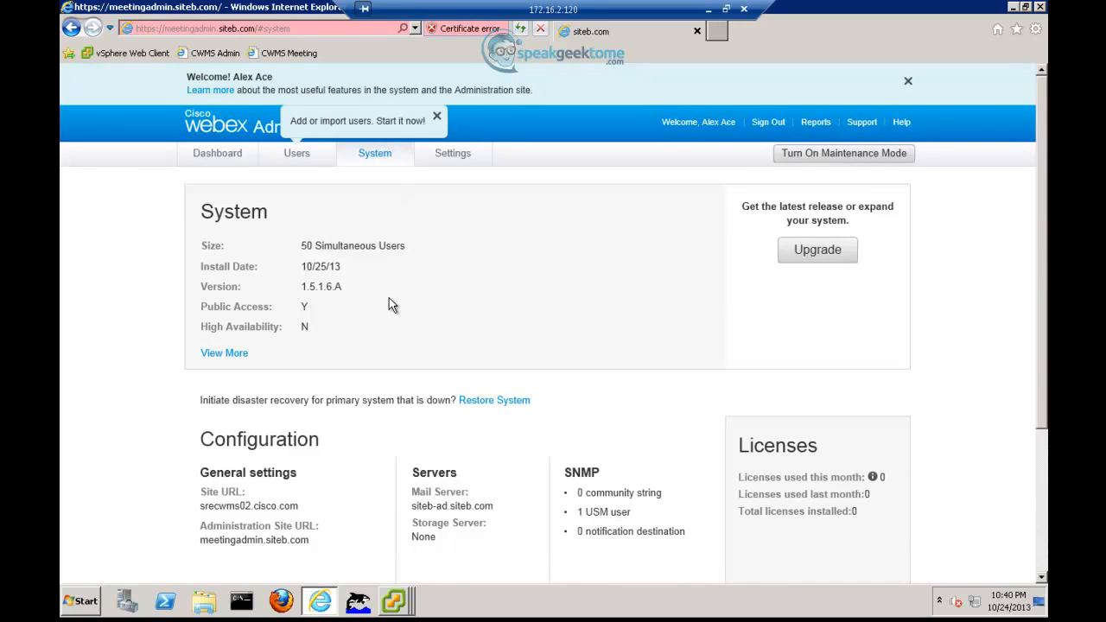
scroll(388, 305, "down", 1)
scroll(390, 304, "up", 1)
left_click(233, 356)
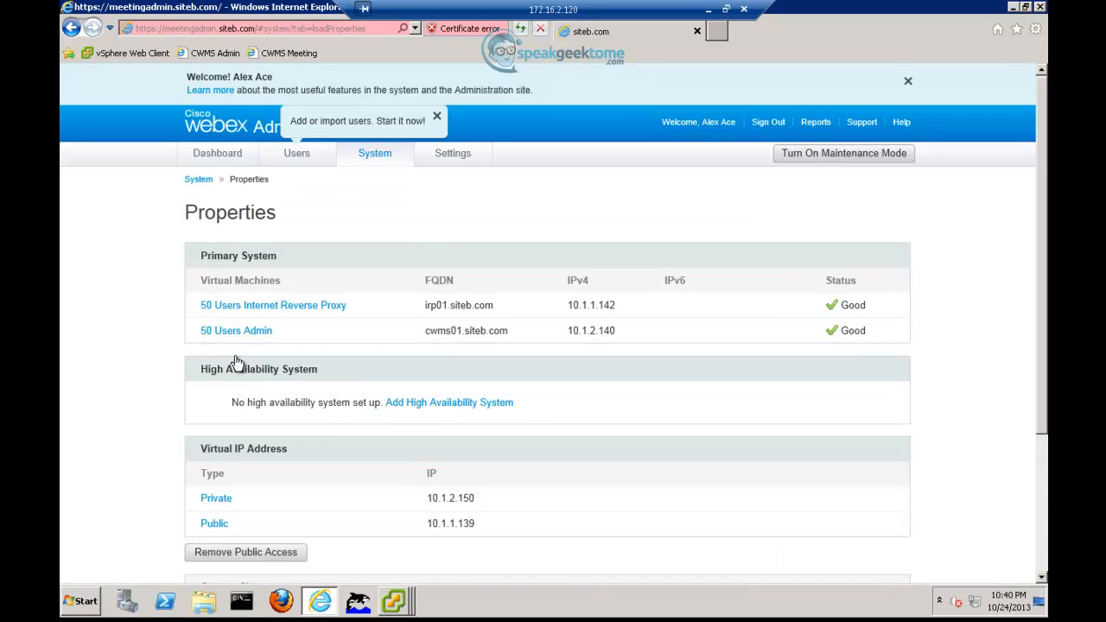
left_click(417, 404)
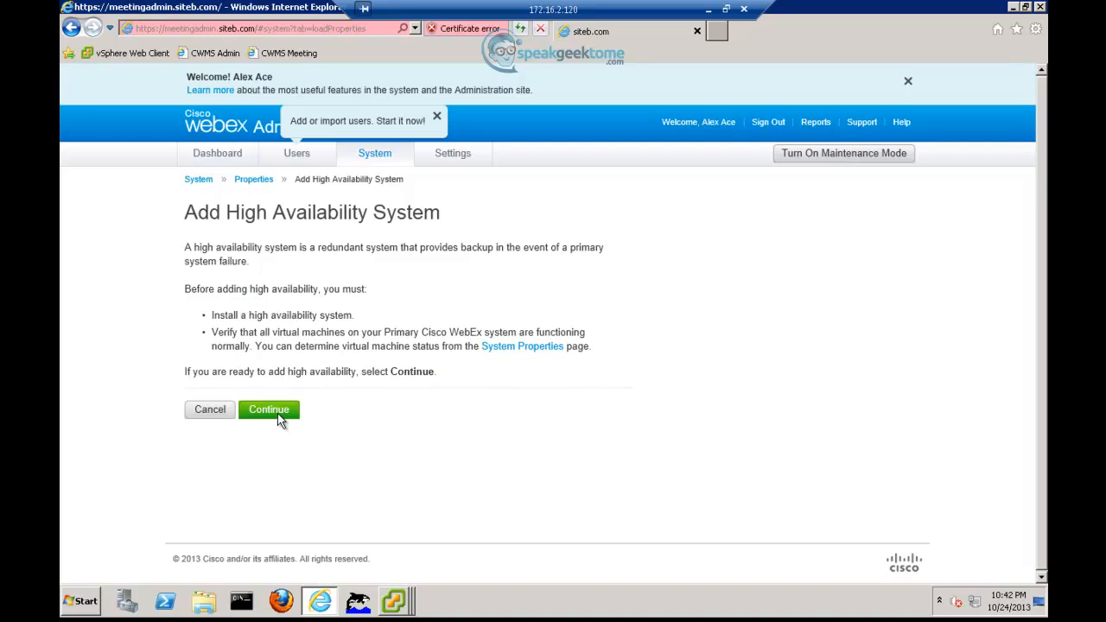
- Enter and validate cwms02.siteb.com as the HA admin machine's FQDN, then choose Add
left_click(275, 413)
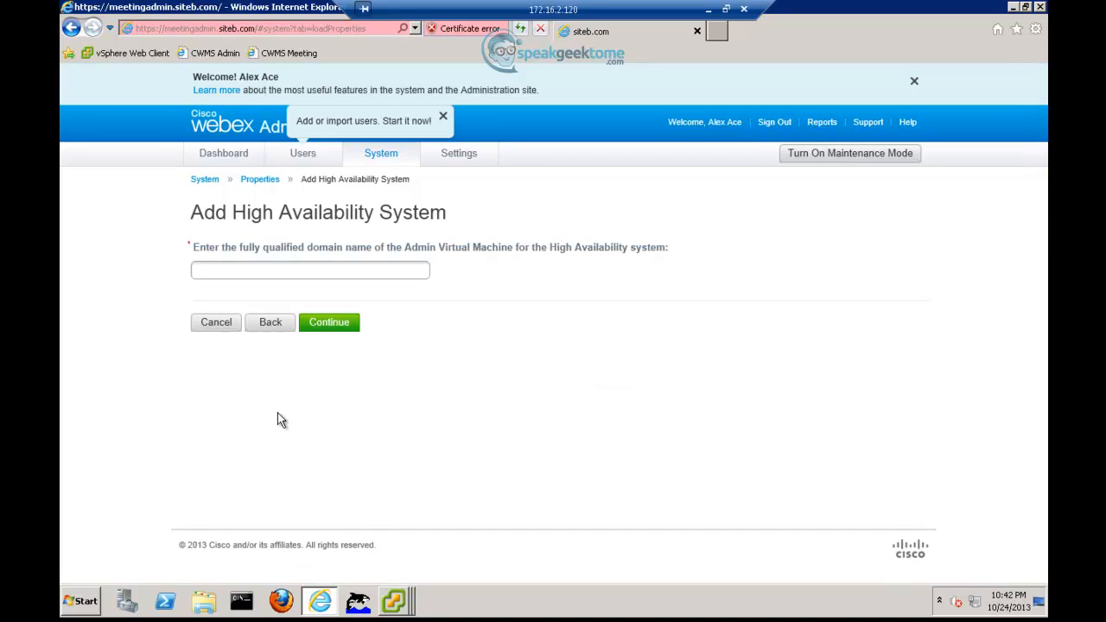
left_click(278, 271)
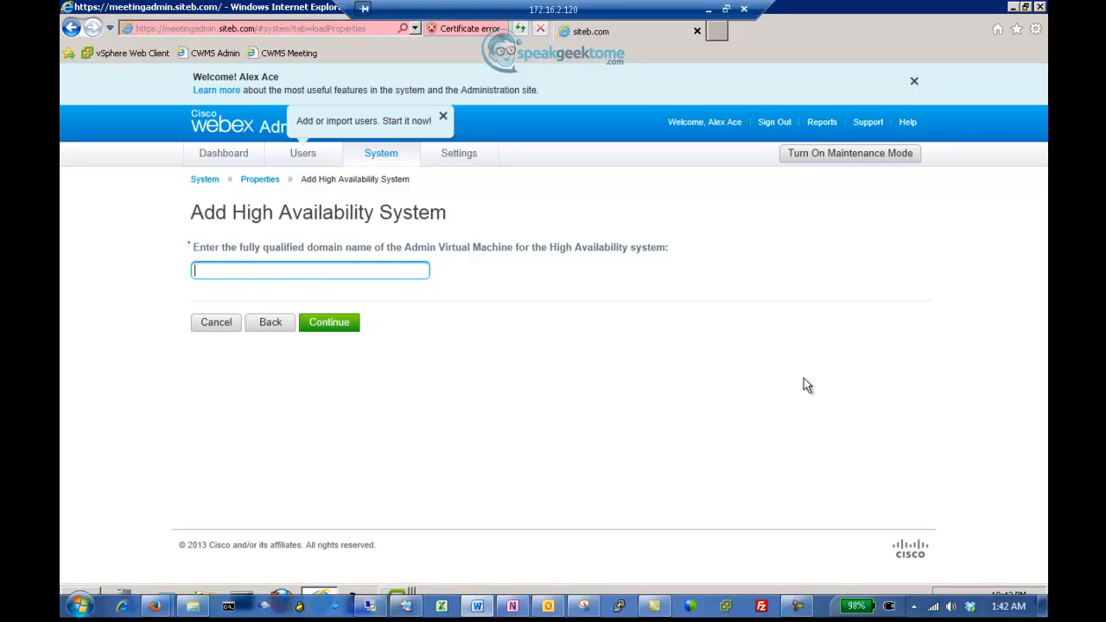
left_click(295, 271)
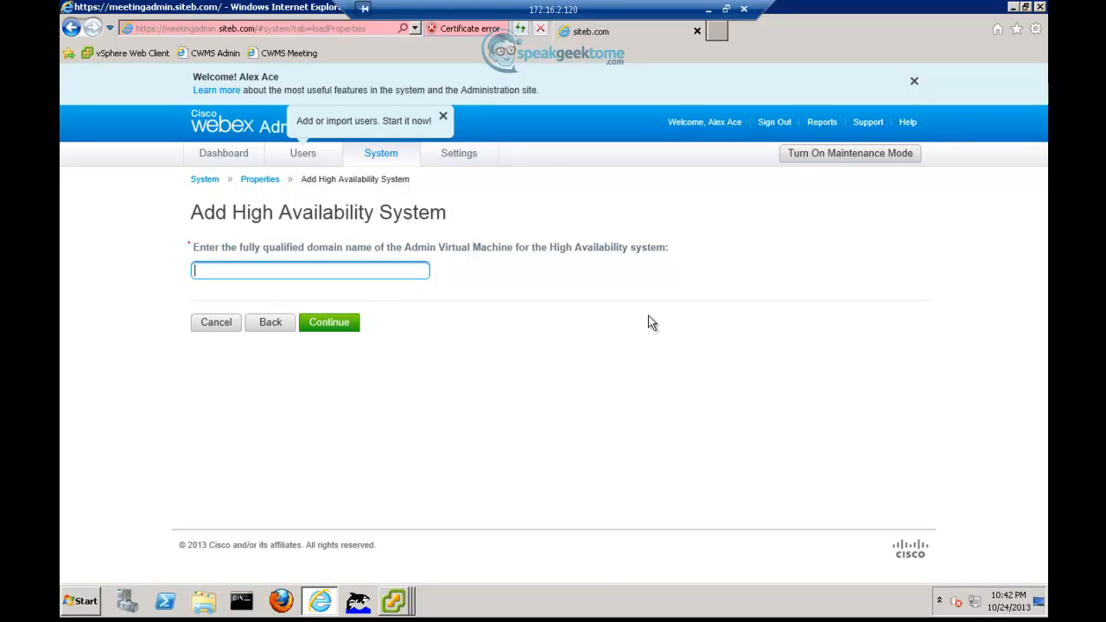
type("cwms02.siteb.com")
left_click(333, 327)
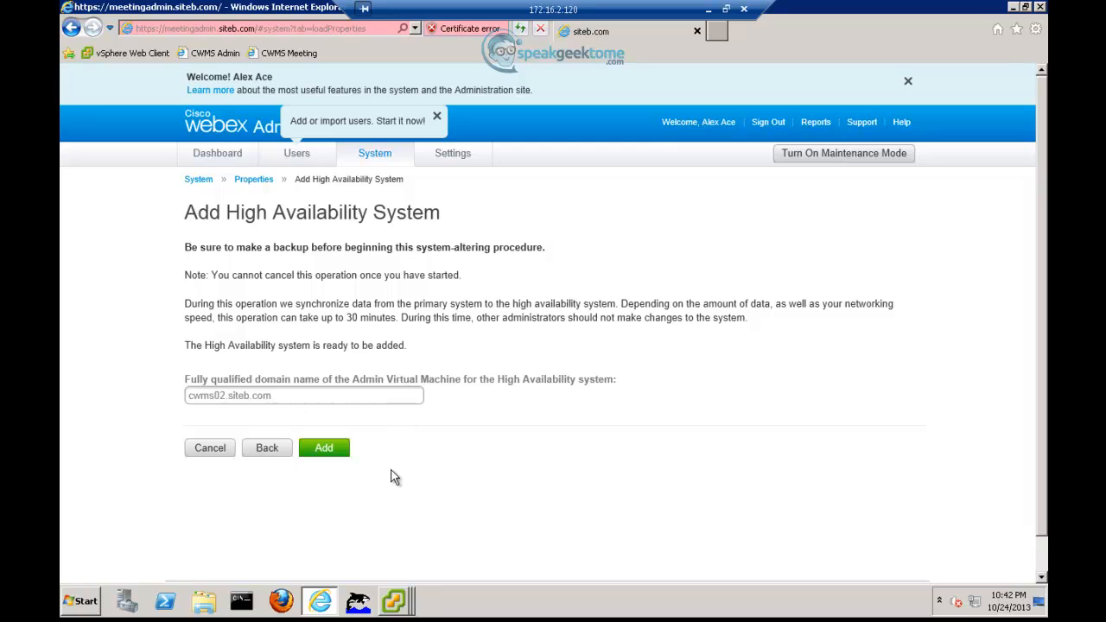
left_click(323, 449)
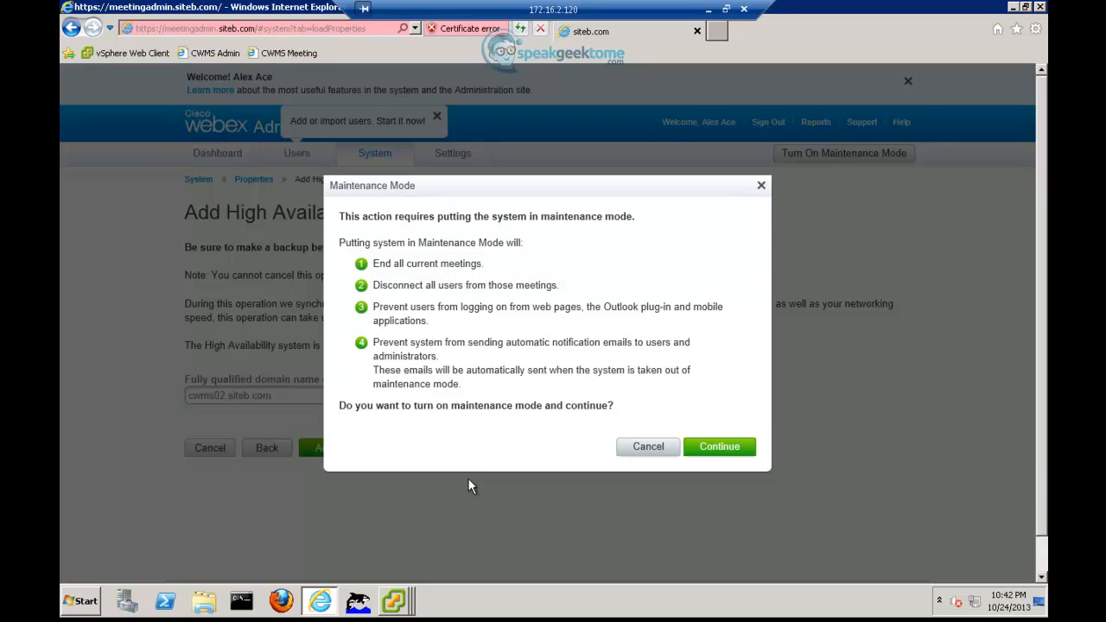
- Confirm maintenance mode to add HA, then check cwms02 and irp02 show Good on Properties
left_click(726, 456)
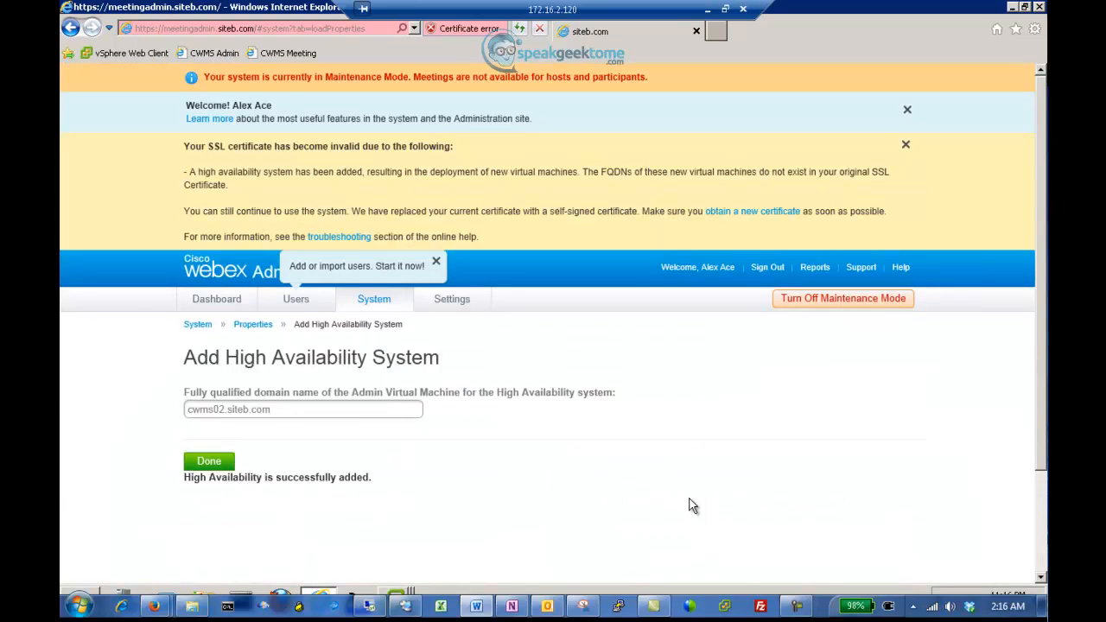
left_click(796, 610)
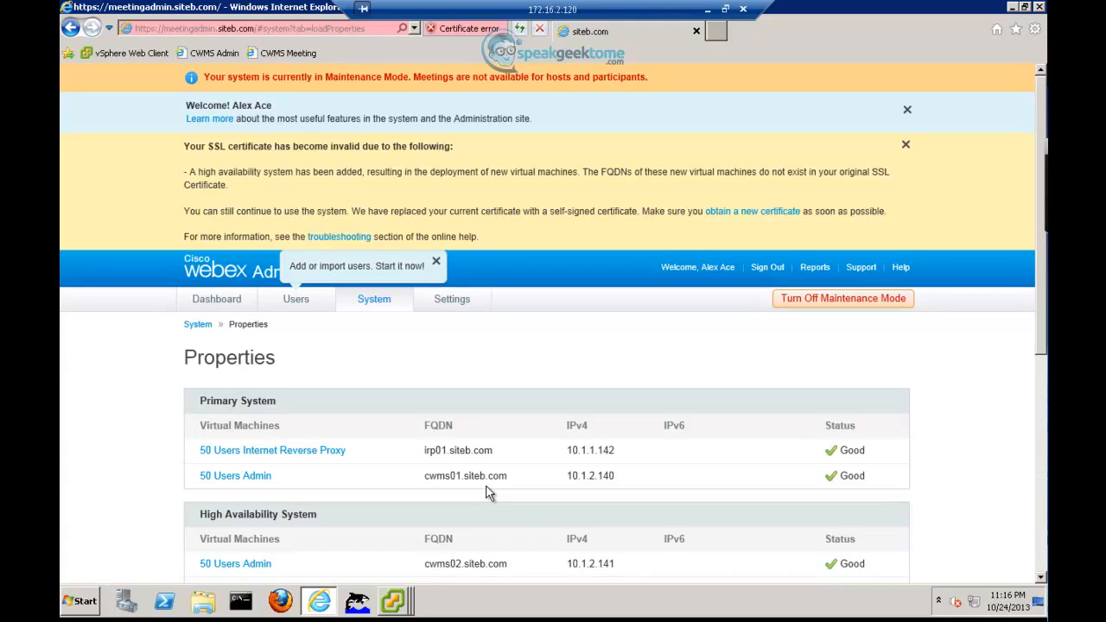
scroll(487, 493, "down", 3)
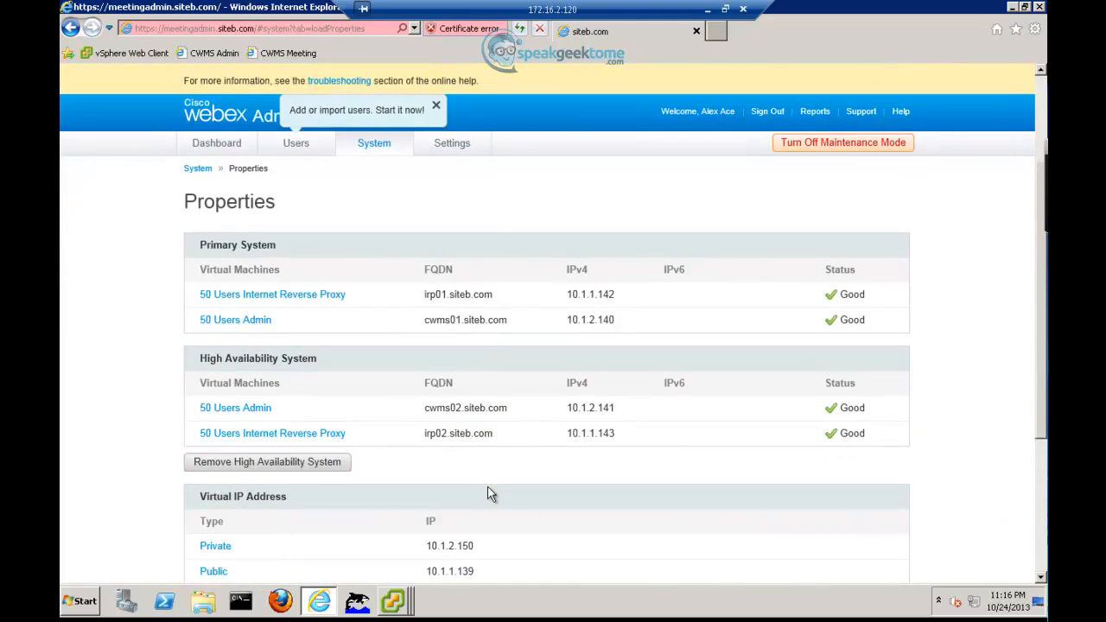
scroll(488, 493, "down", 5)
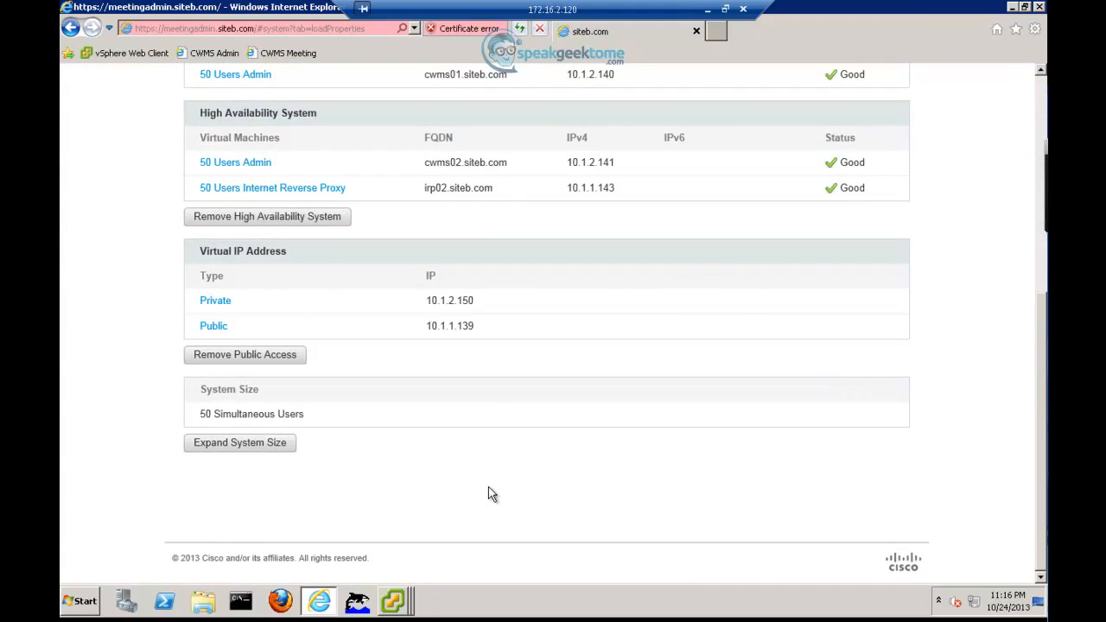
scroll(489, 492, "up", 8)
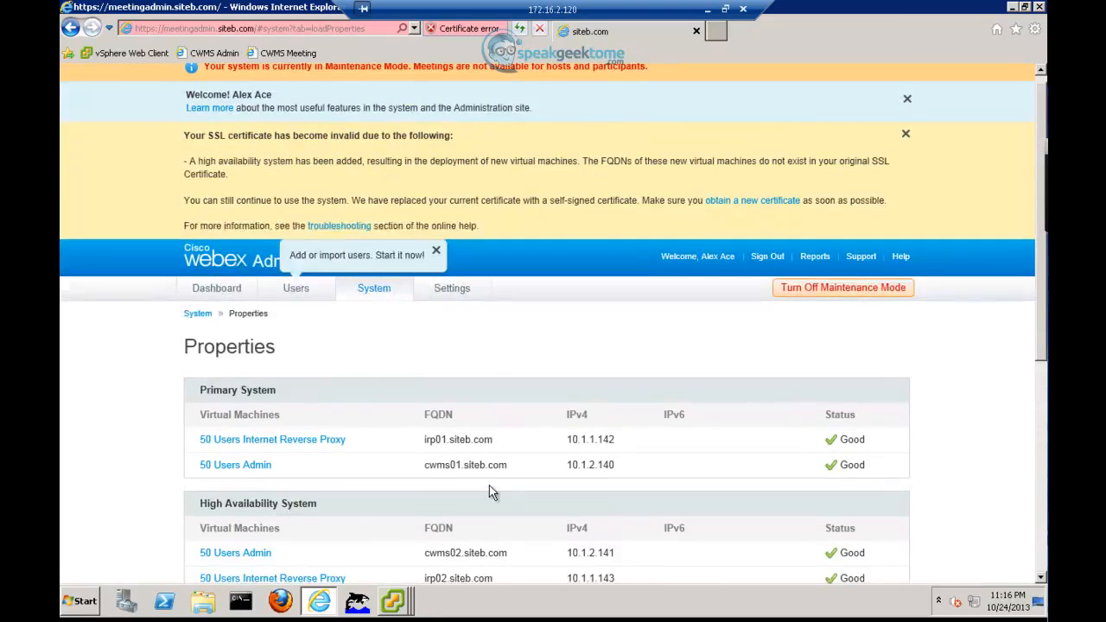